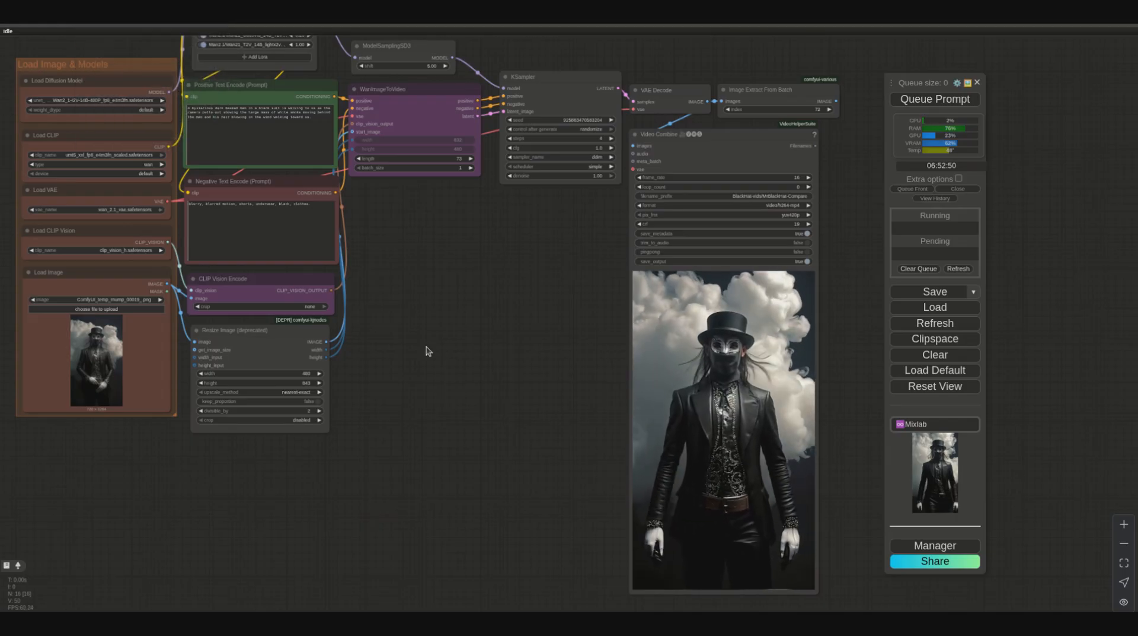
Step: Examine the Wan 2.1 image-to-video workflow, including its LoRAs, positive and negative prompts, sampler settings and the masked-man video output
{"action": "left_click_drag", "start_coordinate": [427, 348], "coordinate": [522, 457]}
{"action": "scroll", "coordinate": [365, 282], "scroll_direction": "up", "scroll_amount": 5}
{"action": "scroll", "coordinate": [365, 282], "scroll_direction": "up", "scroll_amount": 4}
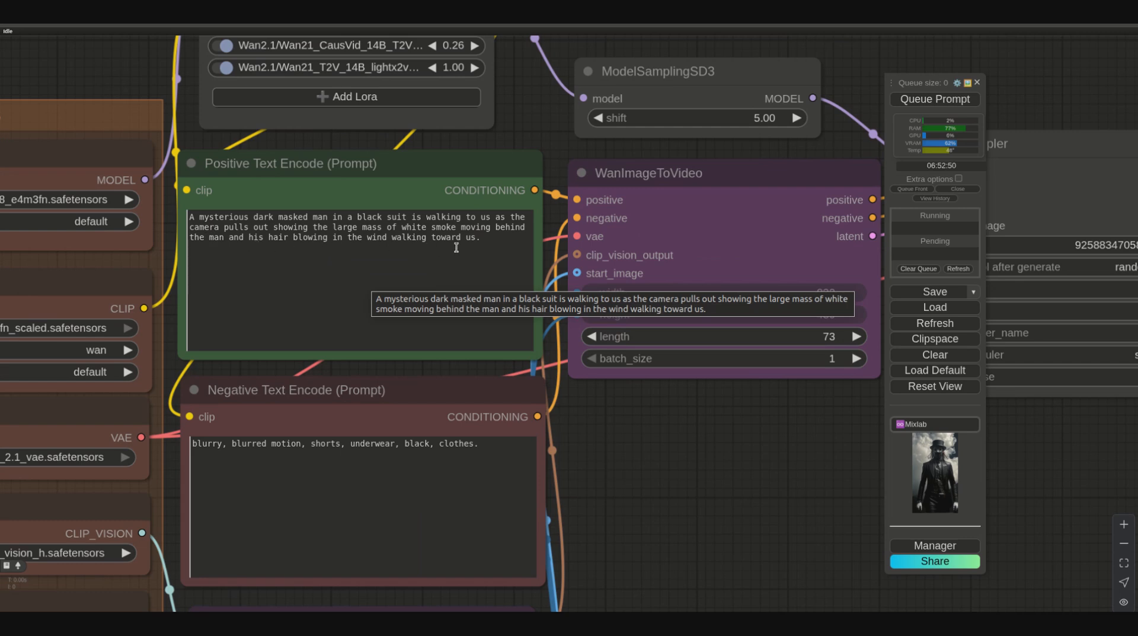
{"action": "scroll", "coordinate": [653, 447], "scroll_direction": "down", "scroll_amount": 7}
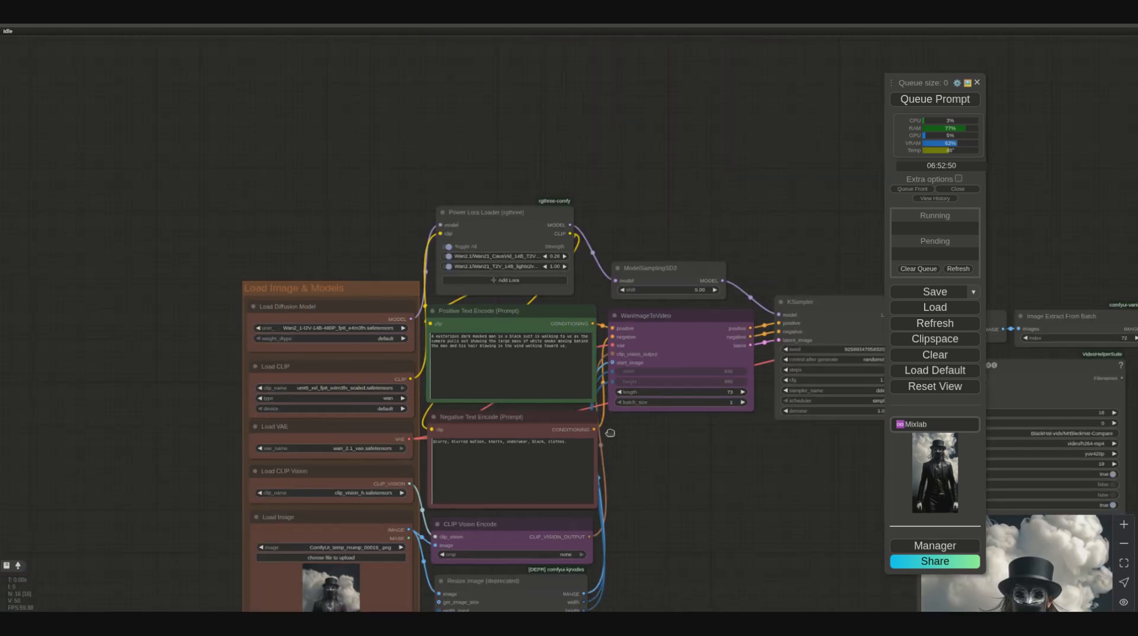
{"action": "left_click_drag", "start_coordinate": [653, 448], "coordinate": [434, 323]}
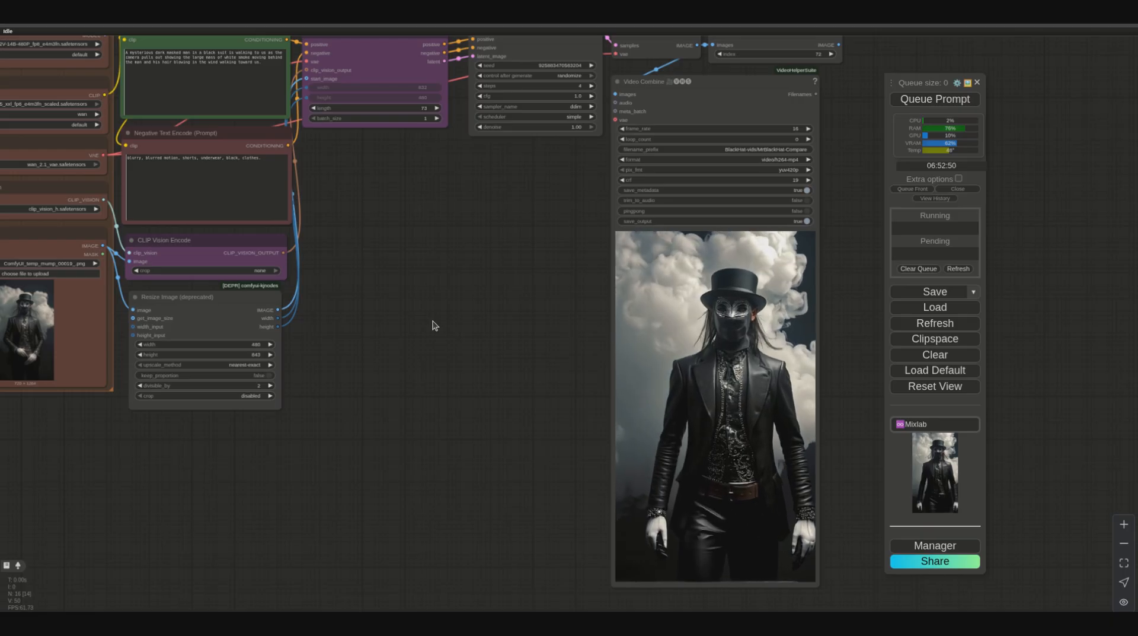
{"action": "left_click_drag", "start_coordinate": [456, 344], "coordinate": [575, 472]}
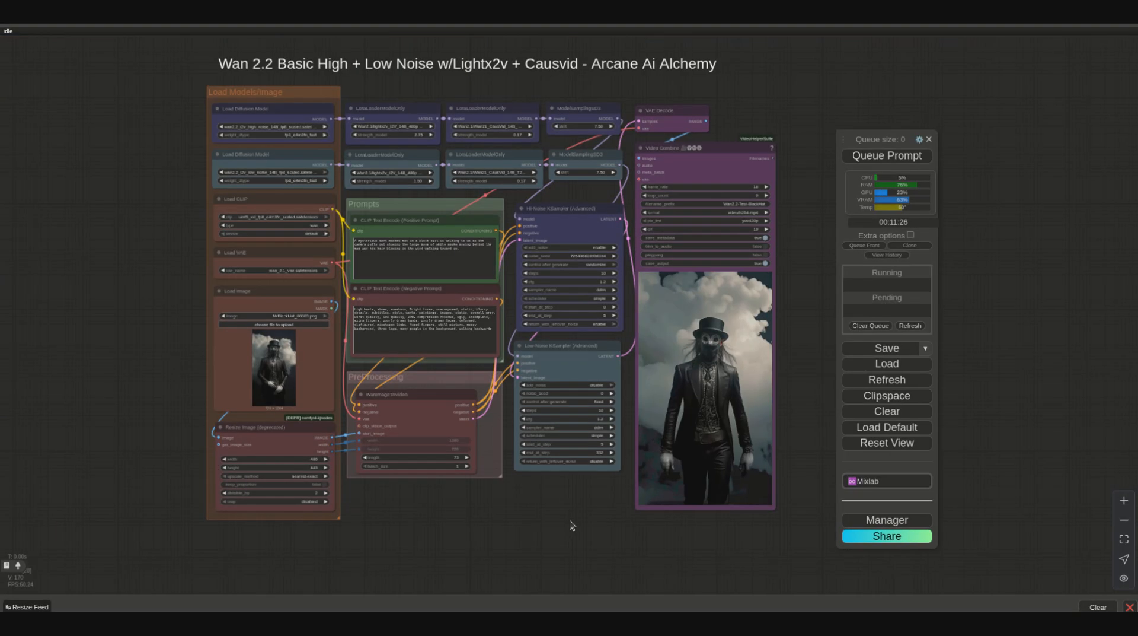
Step: Examine the Wan 2.2 high and low noise workflow's prompts, samplers and video output, and compare it with the Wan 2.1 workflow
{"action": "left_click_drag", "start_coordinate": [572, 526], "coordinate": [559, 559]}
{"action": "scroll", "coordinate": [533, 559], "scroll_direction": "up", "scroll_amount": 5}
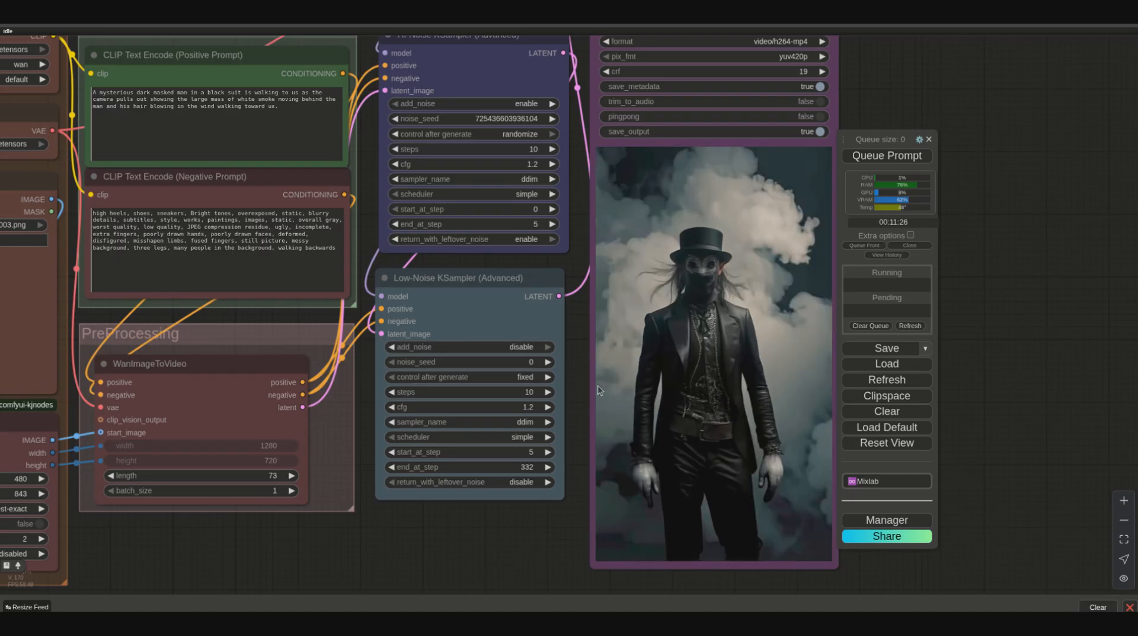
{"action": "scroll", "coordinate": [481, 547], "scroll_direction": "down", "scroll_amount": 2}
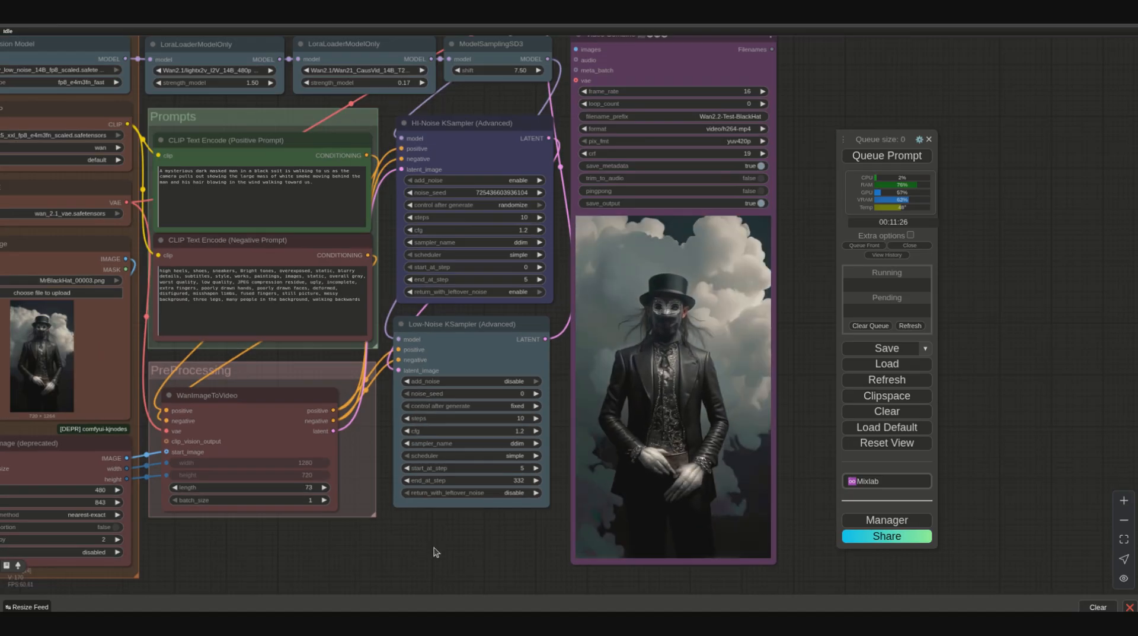
{"action": "scroll", "coordinate": [475, 548], "scroll_direction": "down", "scroll_amount": 3}
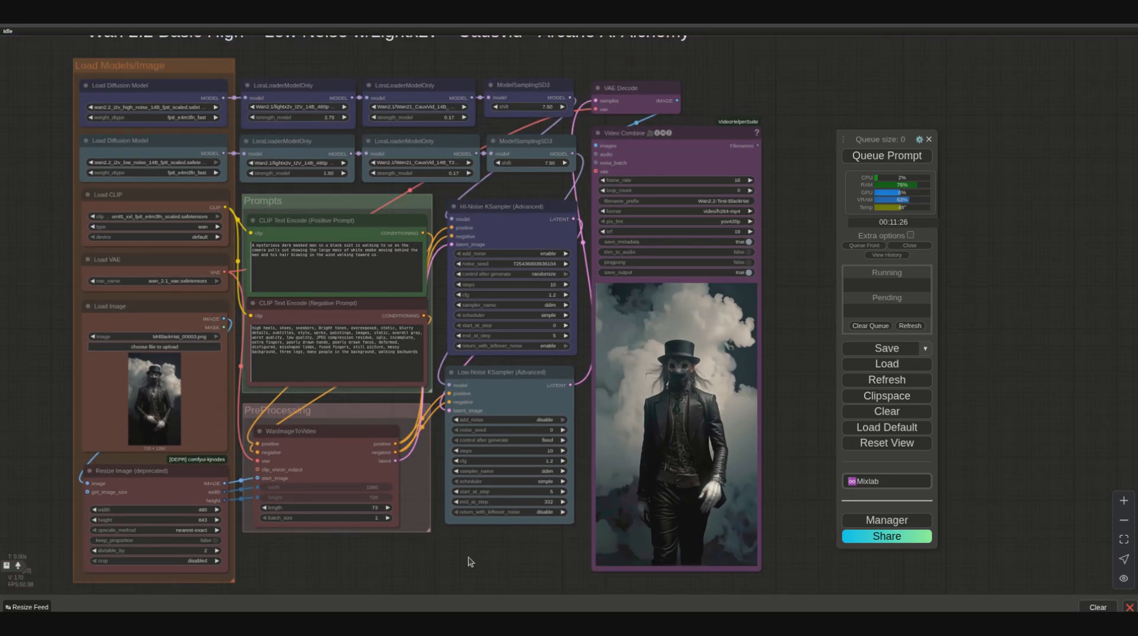
{"action": "scroll", "coordinate": [475, 551], "scroll_direction": "up", "scroll_amount": 1}
{"action": "scroll", "coordinate": [498, 555], "scroll_direction": "up", "scroll_amount": 1}
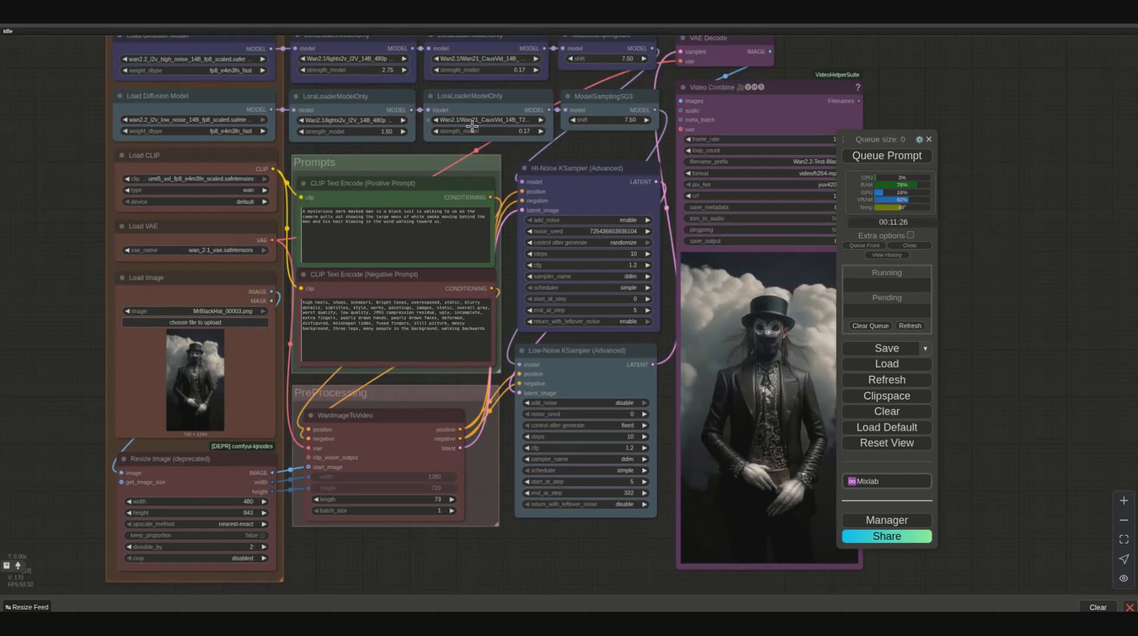
{"action": "left_click_drag", "start_coordinate": [597, 563], "coordinate": [564, 571]}
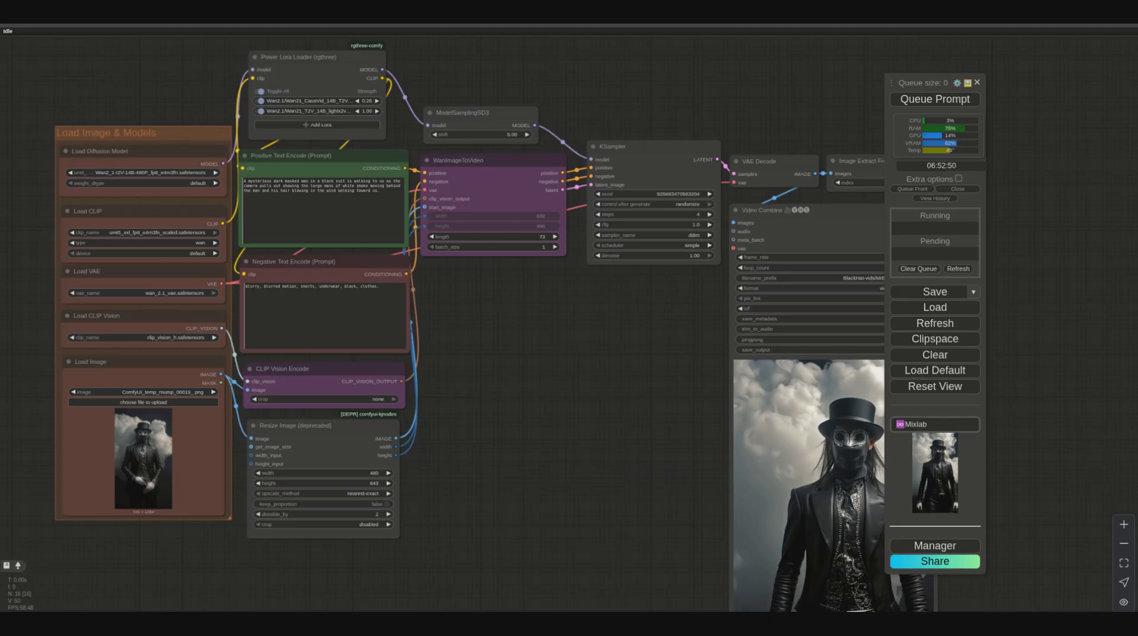
{"action": "left_click_drag", "start_coordinate": [521, 373], "coordinate": [419, 281]}
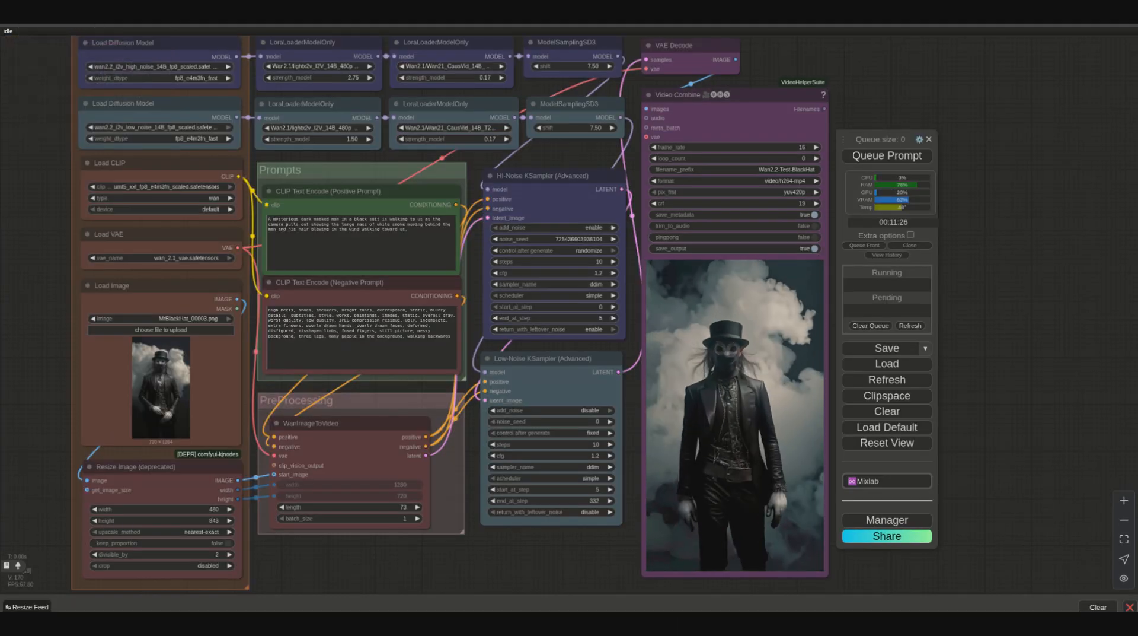
Step: Switch to the file manager and browse the BlackHat-vids folder to the MrBlackHat-Compare clips
{"action": "left_click", "coordinate": [1137, 460]}
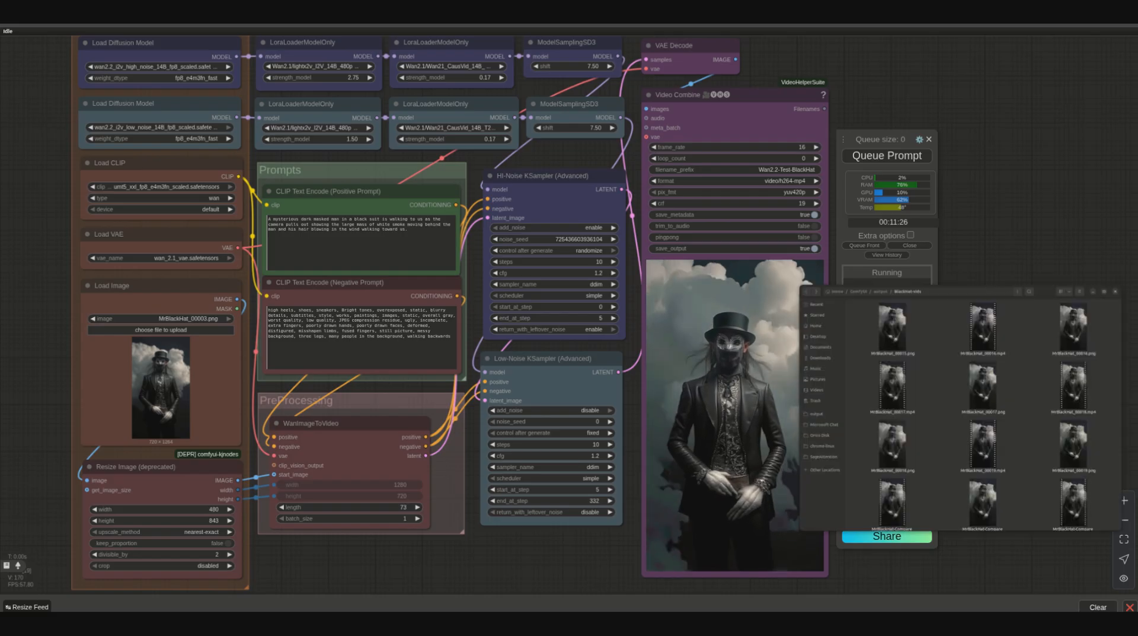
{"action": "scroll", "coordinate": [648, 419], "scroll_direction": "down", "scroll_amount": 5}
{"action": "scroll", "coordinate": [648, 420], "scroll_direction": "up", "scroll_amount": 8}
{"action": "scroll", "coordinate": [648, 419], "scroll_direction": "down", "scroll_amount": 5}
{"action": "scroll", "coordinate": [650, 421], "scroll_direction": "up", "scroll_amount": 3}
{"action": "scroll", "coordinate": [650, 421], "scroll_direction": "down", "scroll_amount": 2}
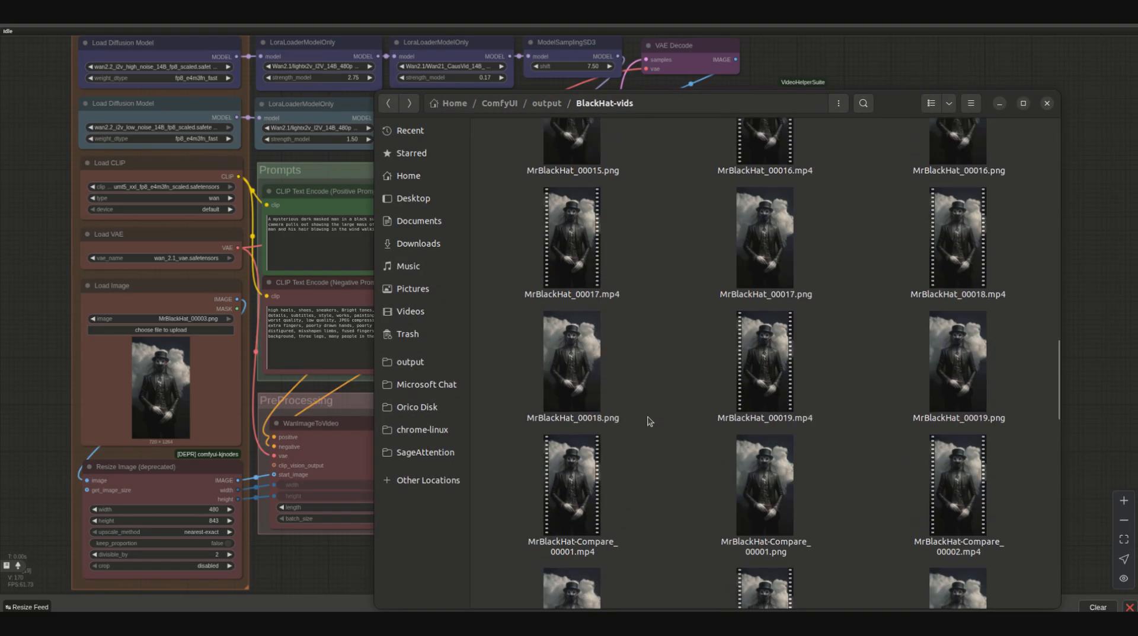
{"action": "scroll", "coordinate": [622, 280], "scroll_direction": "down", "scroll_amount": 1}
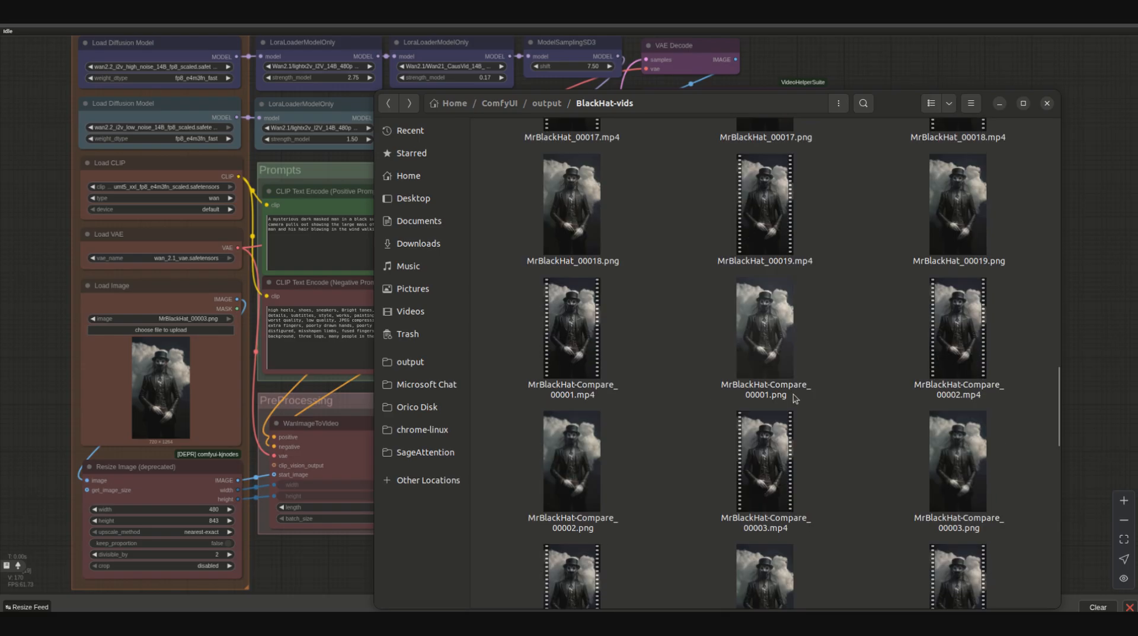
Step: Play MrBlackHat-Compare_00001.mp4 in a VLC window placed beside the file list, followed by MrBlackHat-Compare_00002.mp4 and MrBlackHat-Compare_00003.mp4
{"action": "right_click", "coordinate": [571, 337]}
{"action": "left_click", "coordinate": [601, 348]}
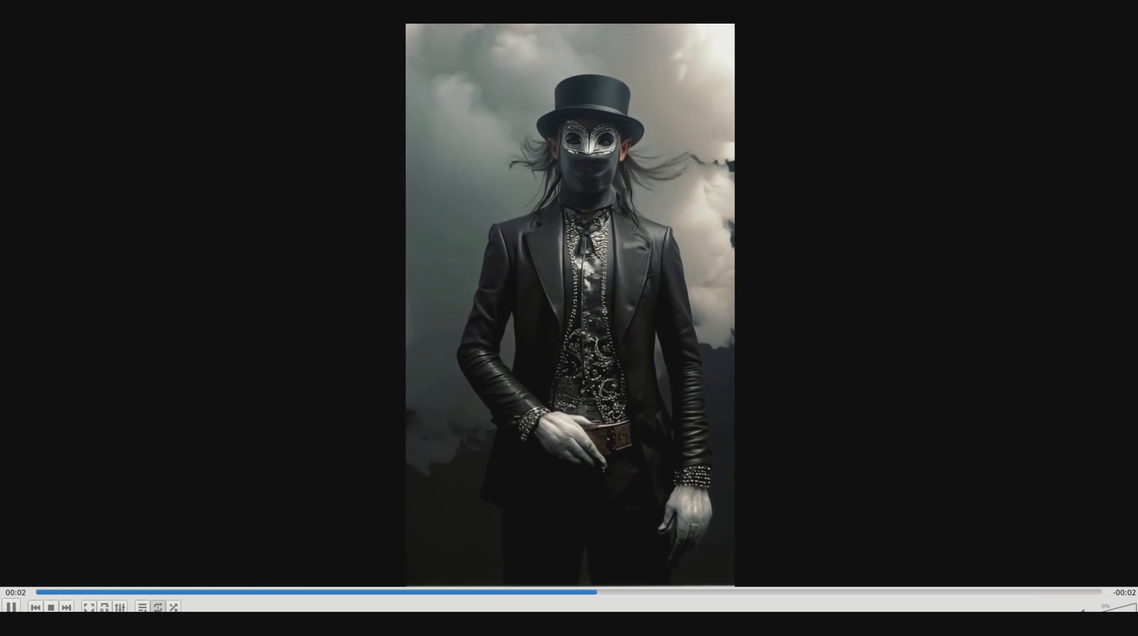
{"action": "key", "text": "Escape"}
{"action": "left_click_drag", "start_coordinate": [817, 102], "coordinate": [460, 115]}
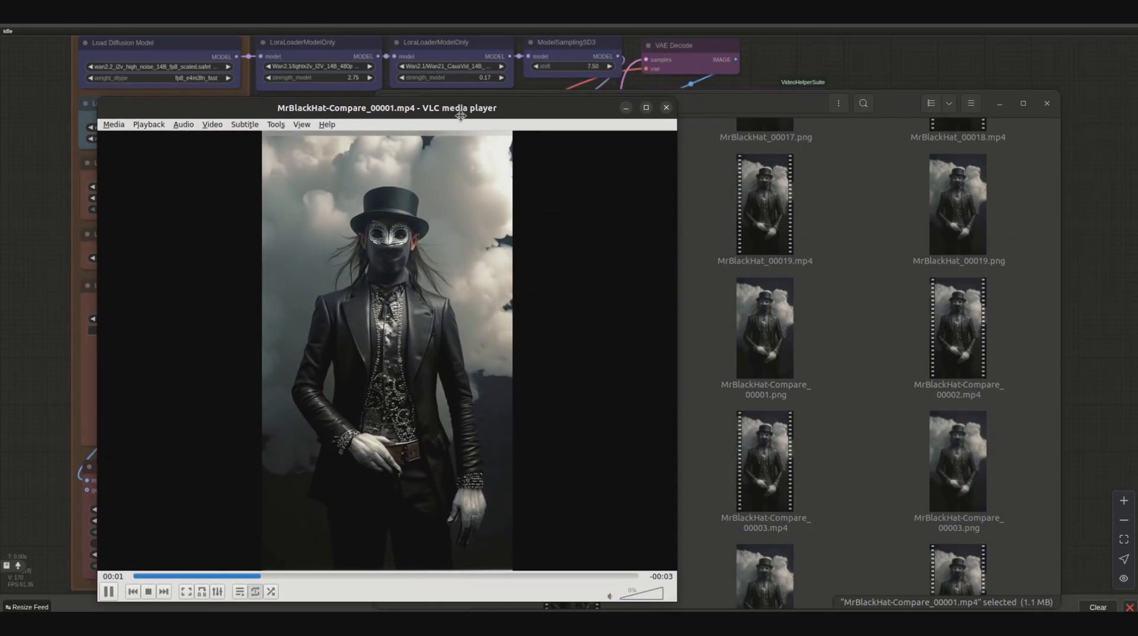
{"action": "left_click_drag", "start_coordinate": [970, 339], "coordinate": [366, 310]}
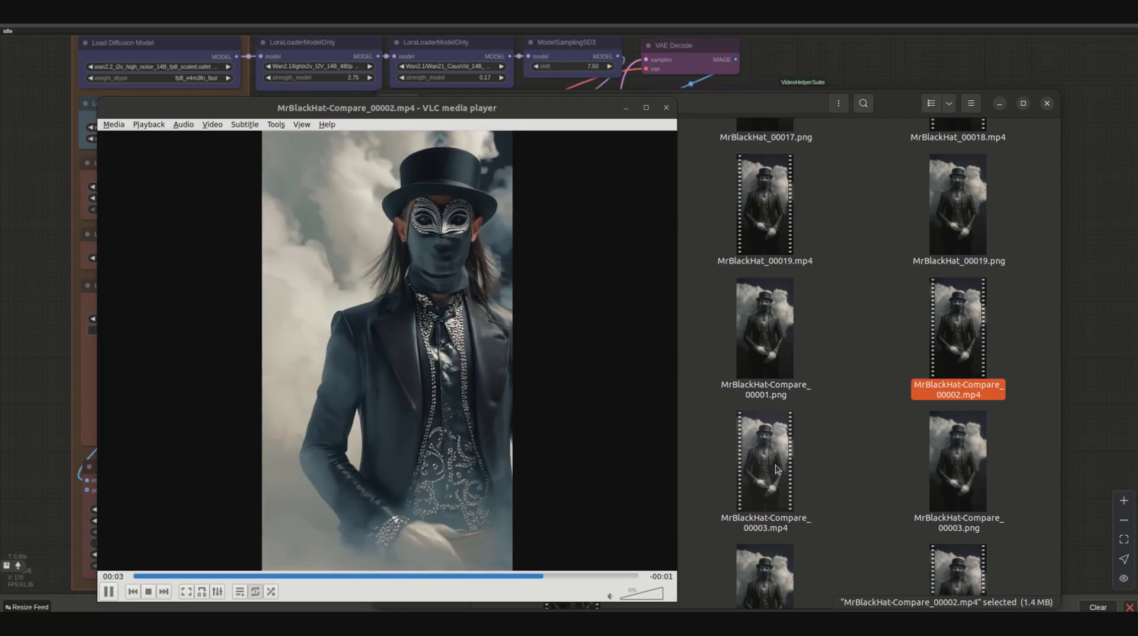
{"action": "left_click_drag", "start_coordinate": [778, 470], "coordinate": [389, 365]}
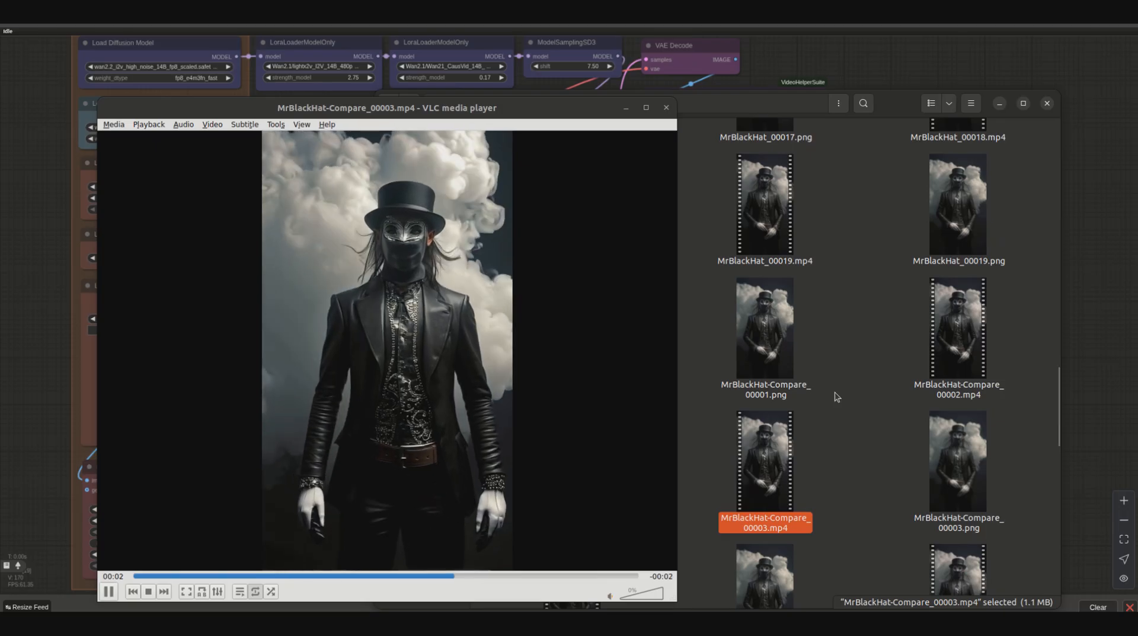
Step: Locate Wan2.2-Test-BlackHat_00001.mp4 at the end of the BlackHat-vids folder and play it in VLC
{"action": "scroll", "coordinate": [763, 394], "scroll_direction": "down", "scroll_amount": 3}
{"action": "scroll", "coordinate": [770, 409], "scroll_direction": "down", "scroll_amount": 5}
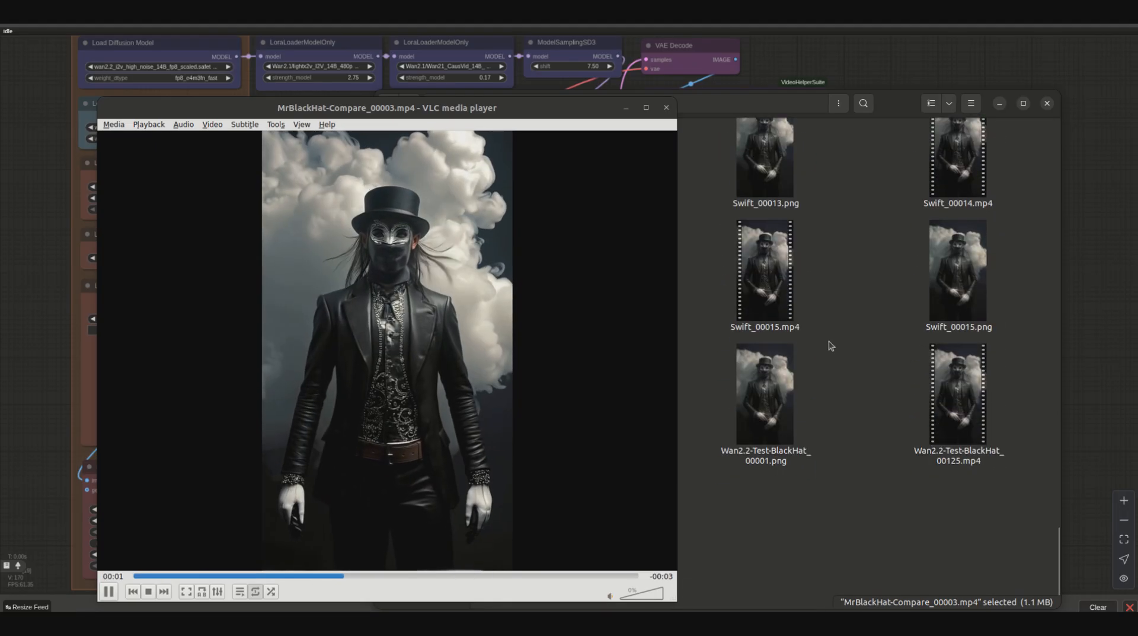
{"action": "left_click_drag", "start_coordinate": [563, 107], "coordinate": [431, 169]}
{"action": "left_click", "coordinate": [580, 389]}
{"action": "left_click_drag", "start_coordinate": [580, 388], "coordinate": [303, 284]}
{"action": "left_click_drag", "start_coordinate": [320, 178], "coordinate": [346, 124]}
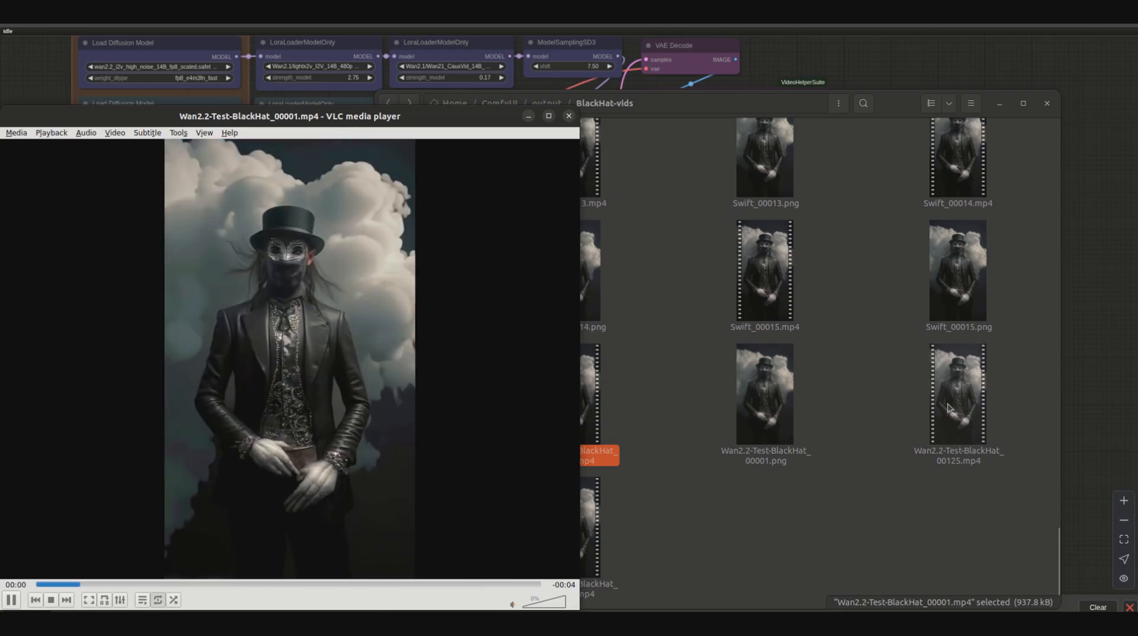
Step: Play Wan2.2-Test-BlackHat_00125.mp4 and Wan2.2-Test-BlackHat_00127.mp4, and close VLC and minimize the file manager
{"action": "left_click_drag", "start_coordinate": [945, 404], "coordinate": [410, 323]}
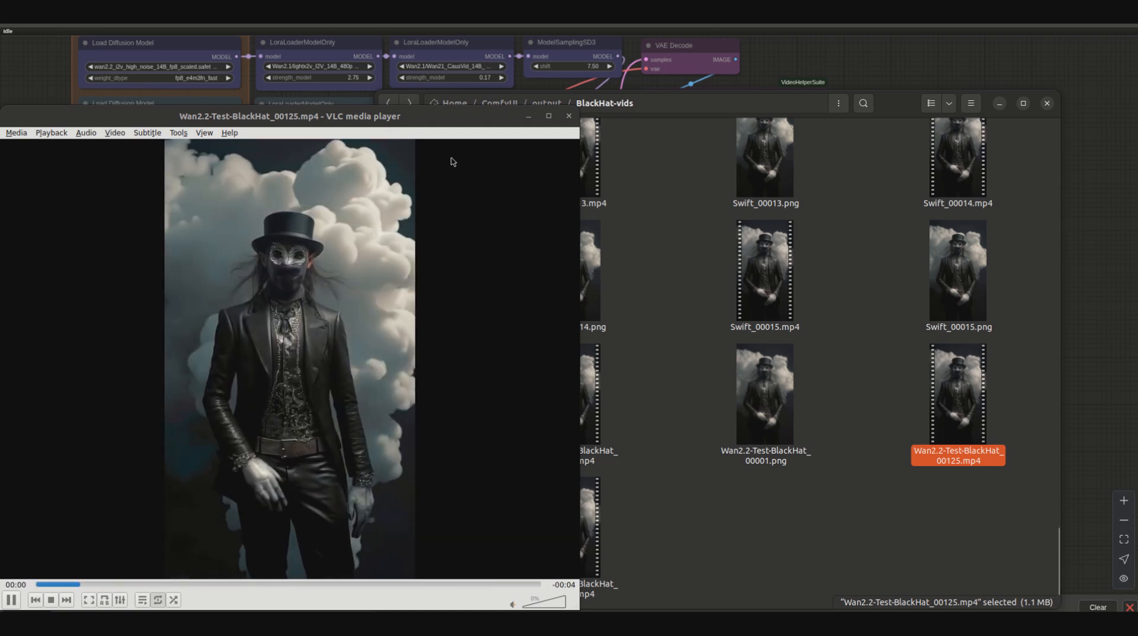
{"action": "left_click_drag", "start_coordinate": [440, 152], "coordinate": [416, 149]}
{"action": "left_click_drag", "start_coordinate": [584, 510], "coordinate": [356, 341]}
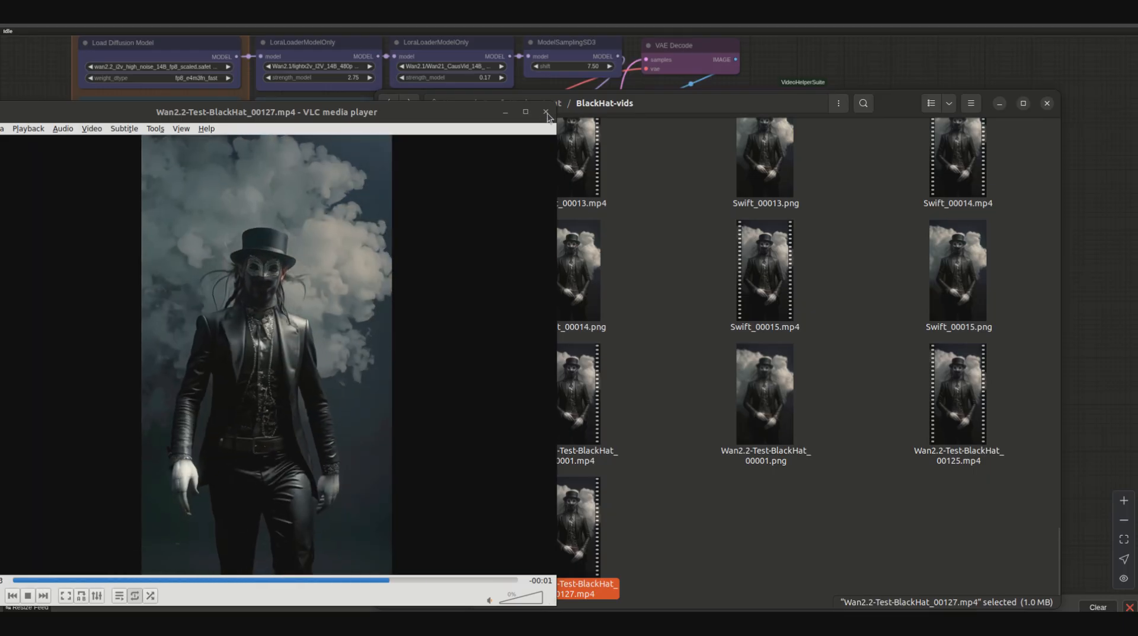
{"action": "left_click", "coordinate": [547, 112]}
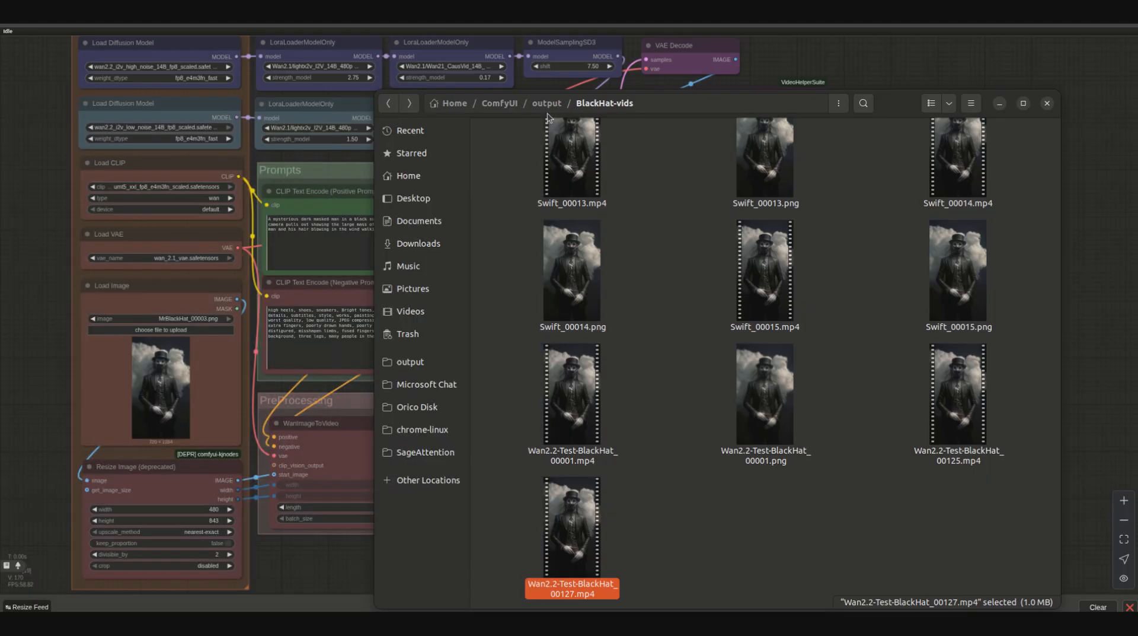
{"action": "left_click", "coordinate": [1000, 106]}
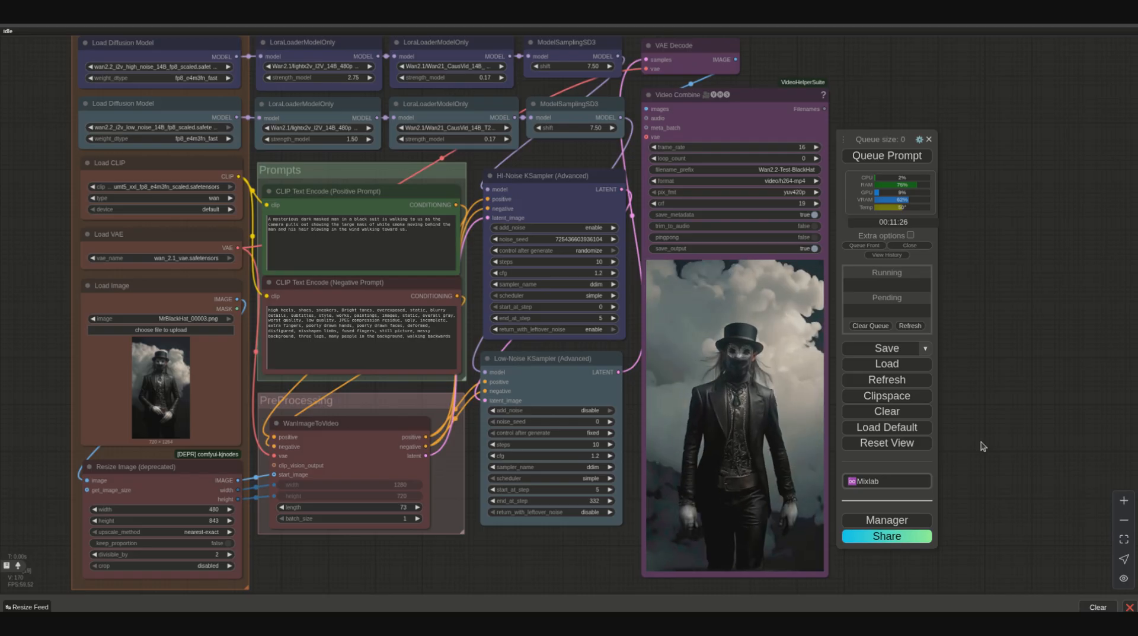
Step: Switch back to the file manager and browse the output folder's Wan2.2-Test-PinkHairFlight clips
{"action": "left_click_drag", "start_coordinate": [527, 566], "coordinate": [540, 560]}
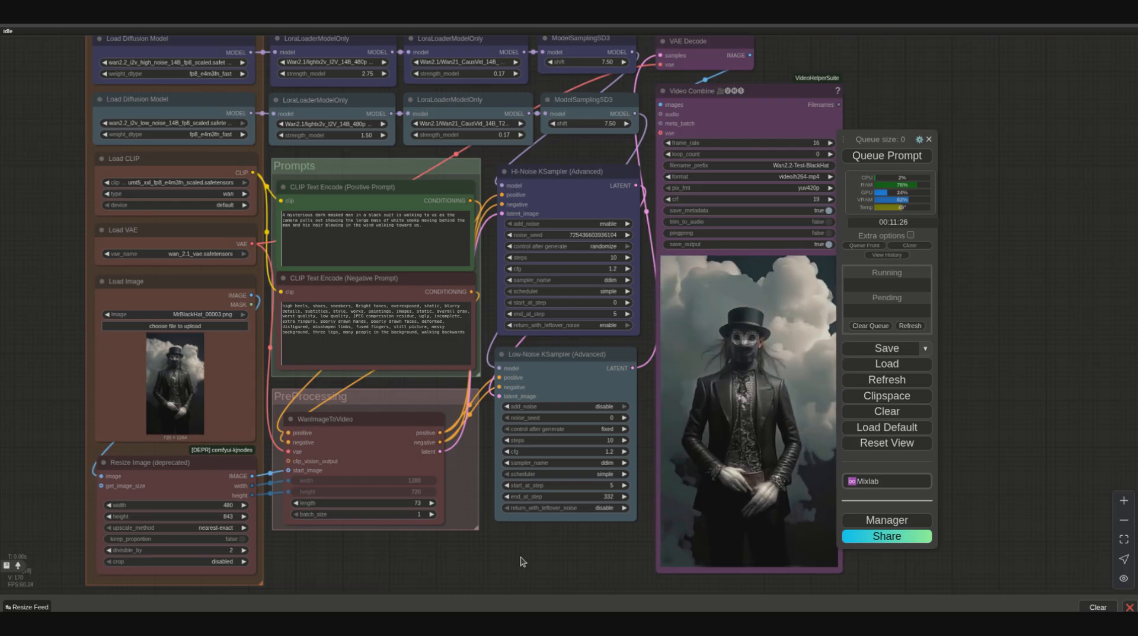
{"action": "key", "text": "alt+Tab"}
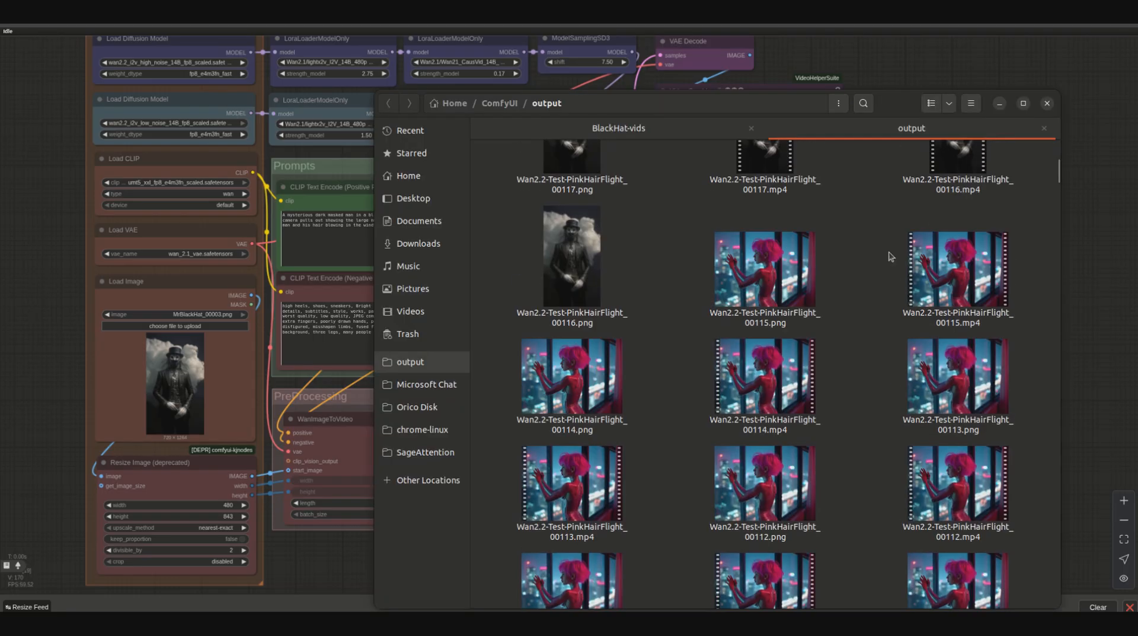
{"action": "left_click", "coordinate": [939, 239]}
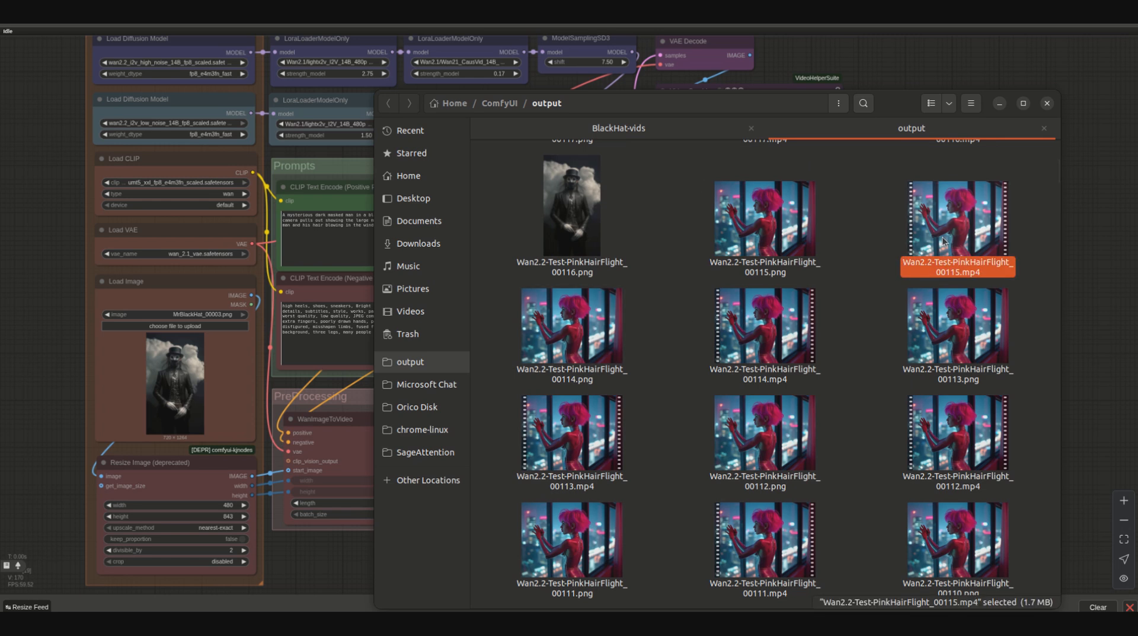
{"action": "right_click", "coordinate": [944, 241]}
{"action": "key", "text": "Escape"}
{"action": "scroll", "coordinate": [841, 326], "scroll_direction": "down", "scroll_amount": 5}
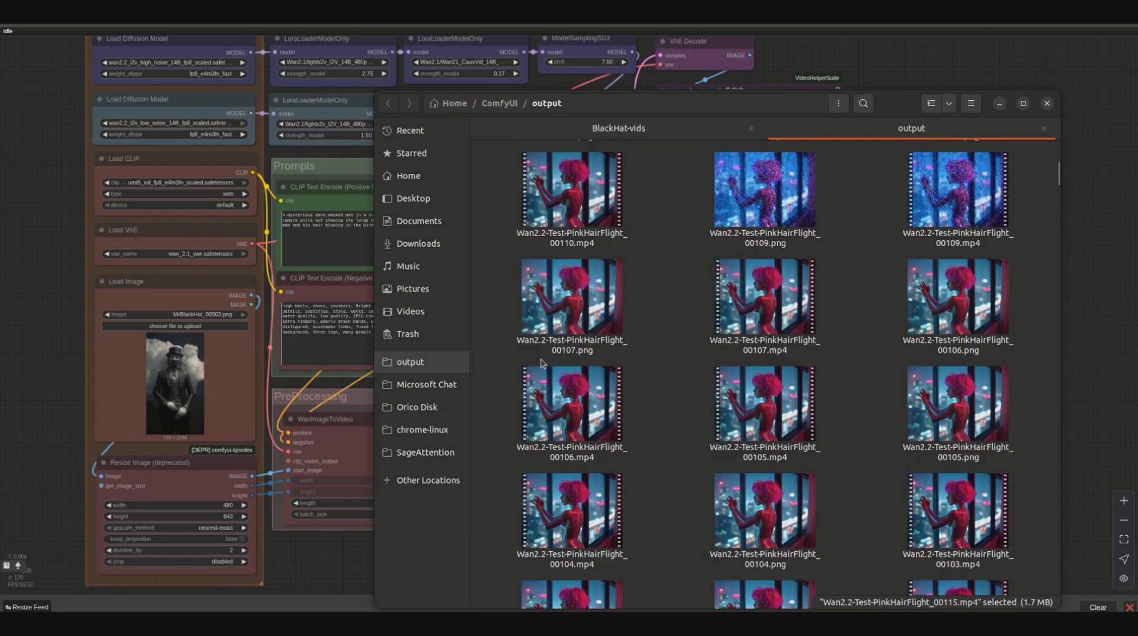
{"action": "scroll", "coordinate": [857, 351], "scroll_direction": "down", "scroll_amount": 15}
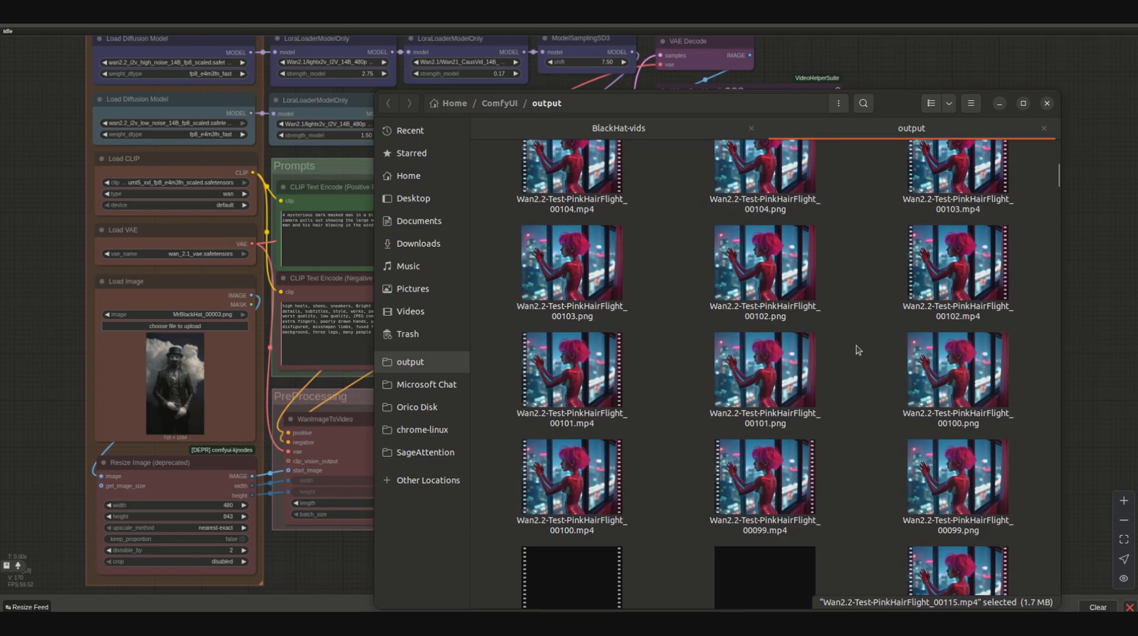
{"action": "scroll", "coordinate": [857, 351], "scroll_direction": "up", "scroll_amount": 14}
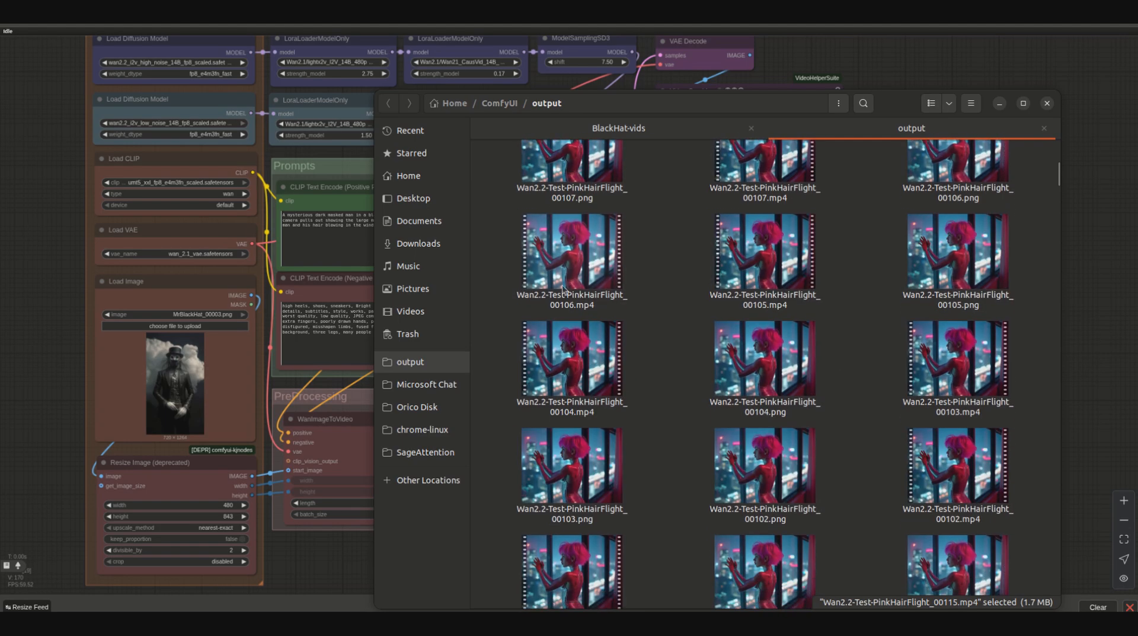
Step: Play Wan2.2-Test-PinkHairFlight_00106.mp4 in VLC, followed by Wan2.2-Test-PinkHairFlight_00105.mp4
{"action": "right_click", "coordinate": [601, 274]}
{"action": "left_click", "coordinate": [638, 285]}
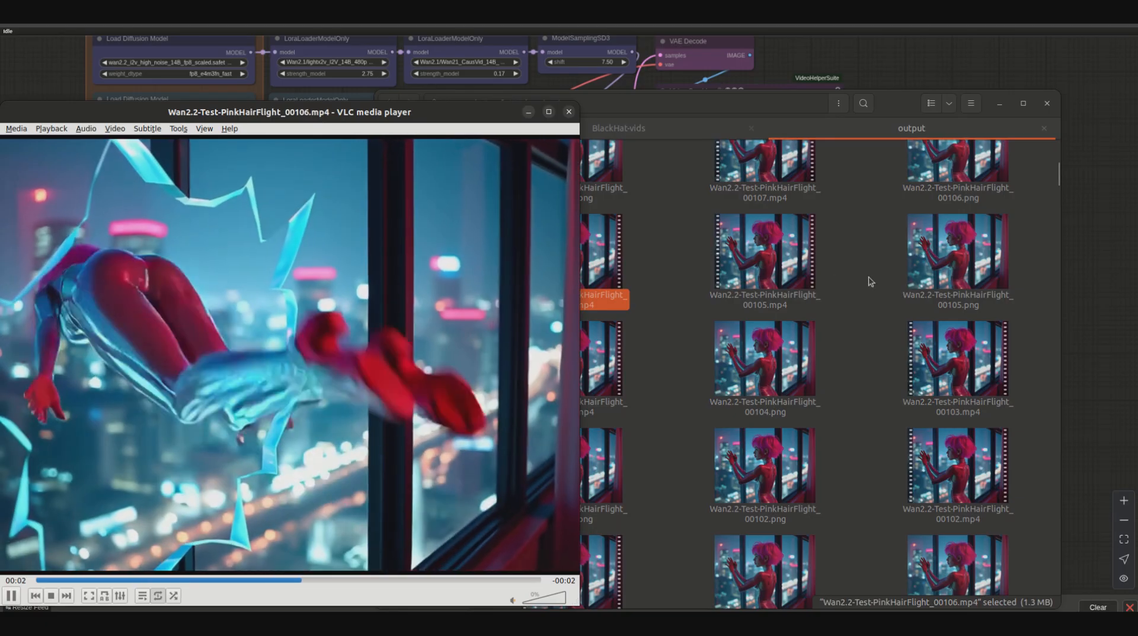
{"action": "left_click", "coordinate": [781, 289]}
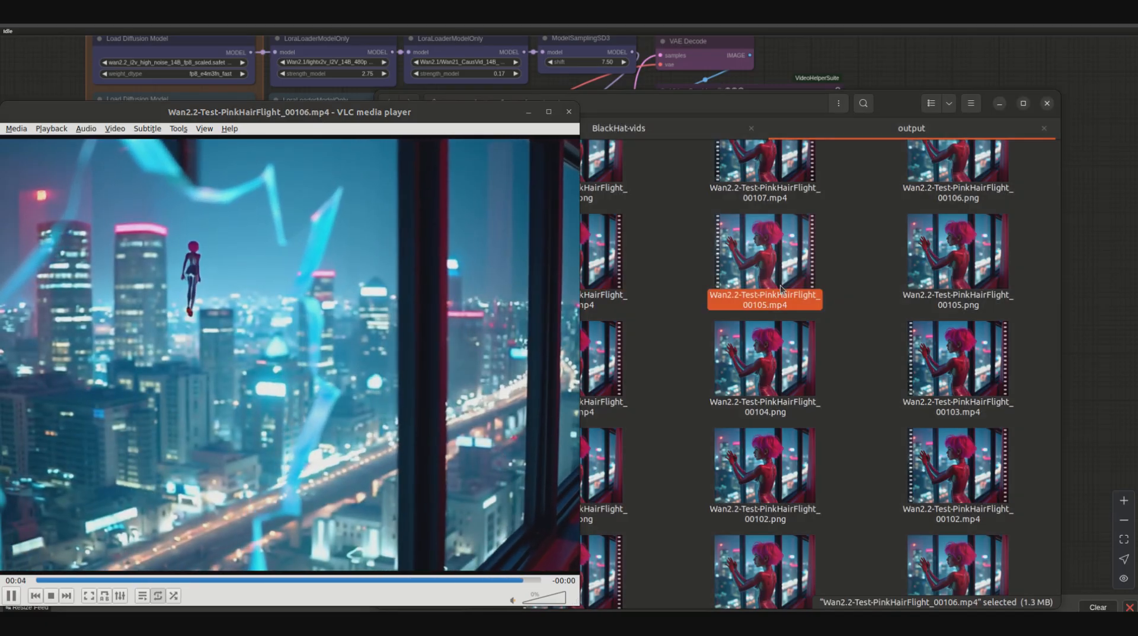
{"action": "left_click_drag", "start_coordinate": [781, 289], "coordinate": [350, 415]}
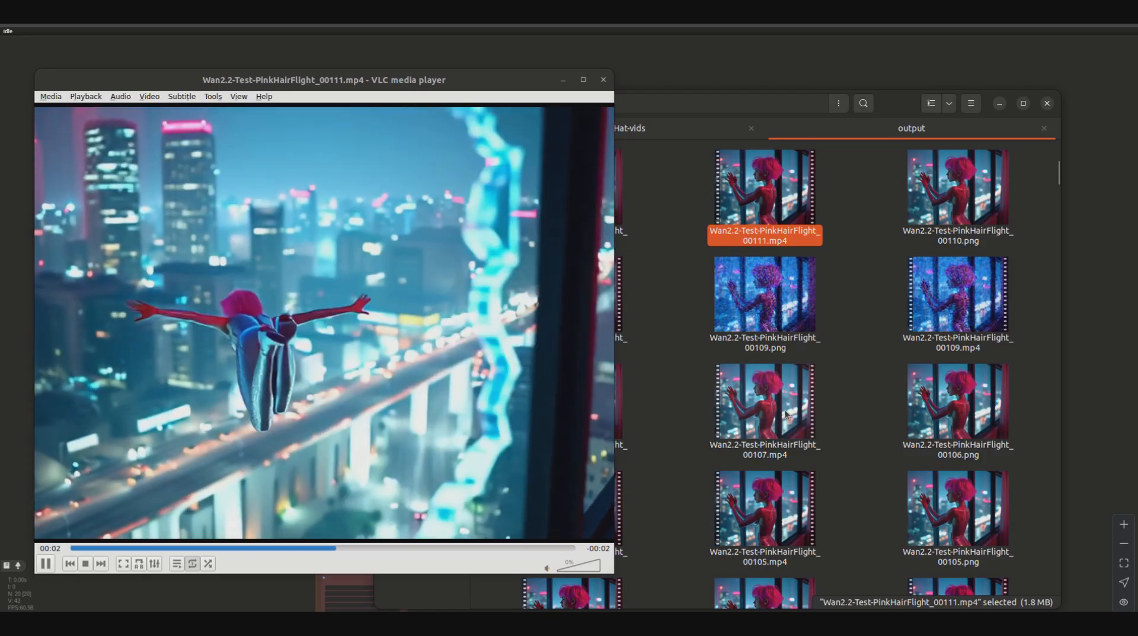
Step: Play Wan2.2-Test-PinkHairFlight_00107.mp4 in VLC and shift the file manager window closer to the player
{"action": "left_click", "coordinate": [765, 423]}
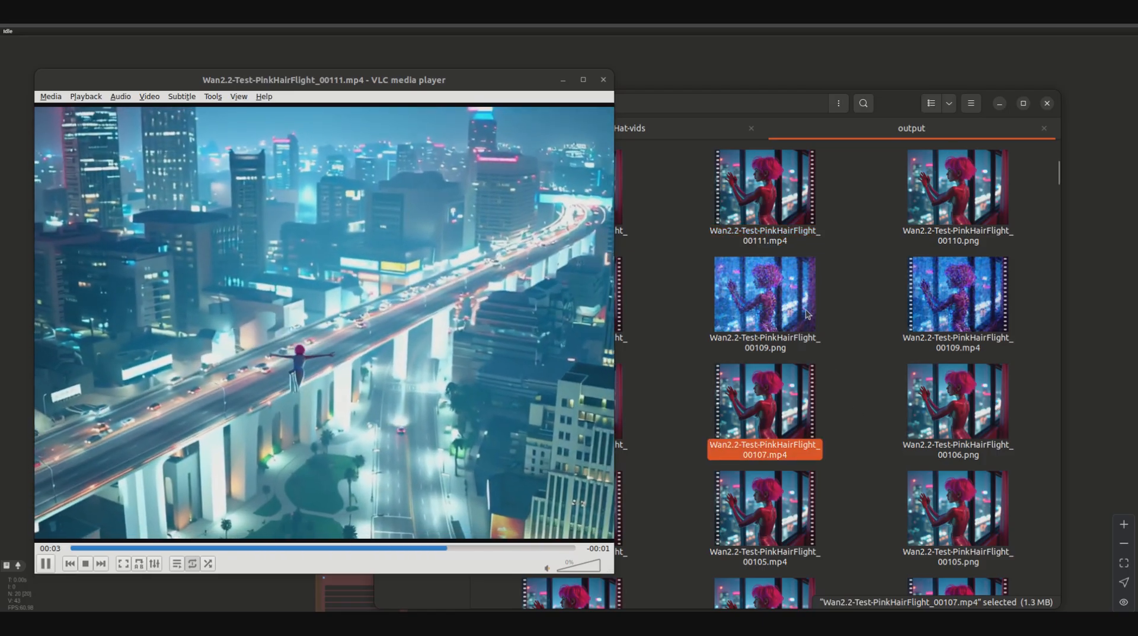
{"action": "mouse_move", "coordinate": [764, 423]}
{"action": "left_mouse_down"}
{"action": "mouse_move", "coordinate": [1085, 267]}
{"action": "mouse_move", "coordinate": [1088, 140]}
{"action": "mouse_move", "coordinate": [1090, 197]}
{"action": "mouse_move", "coordinate": [805, 418]}
{"action": "mouse_move", "coordinate": [776, 415]}
{"action": "left_mouse_up"}
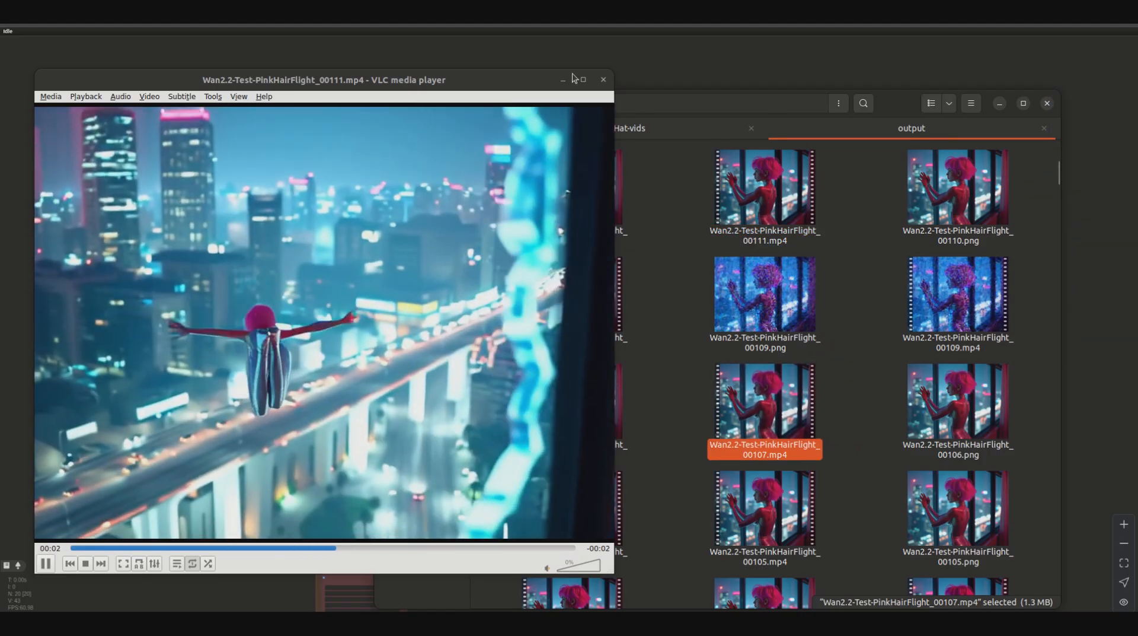
{"action": "left_click_drag", "start_coordinate": [727, 107], "coordinate": [659, 110]}
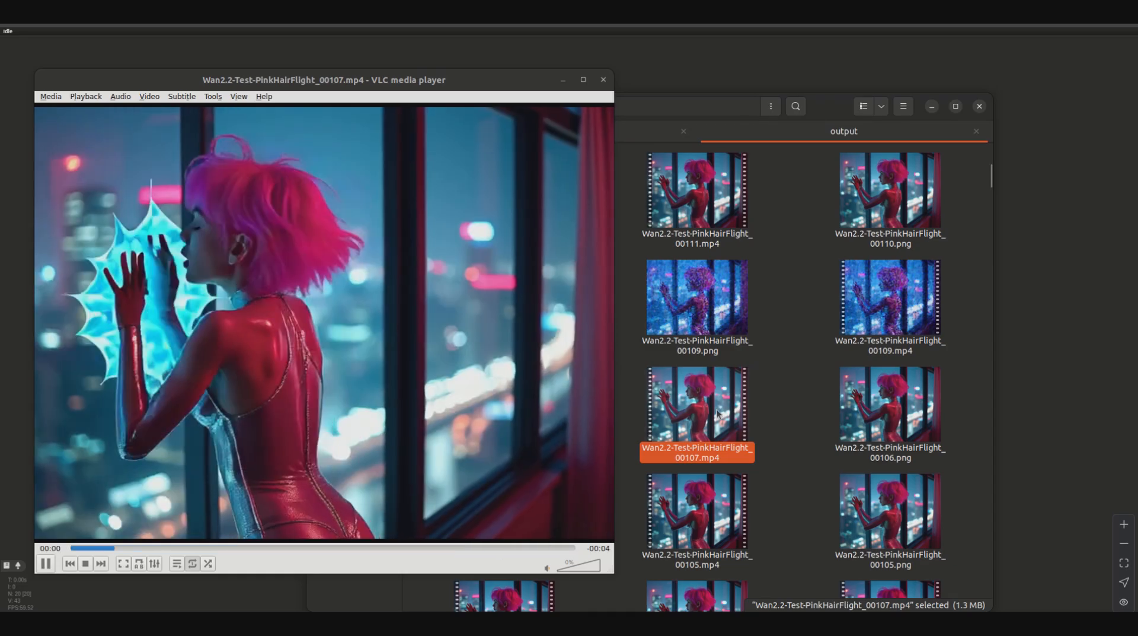
Step: Load the workflow from Wan2.2-Test-PinkHairFlight_00107.mp4 onto the ComfyUI canvas and read its positive prompt beside the playing clip
{"action": "left_click_drag", "start_coordinate": [709, 407], "coordinate": [750, 240]}
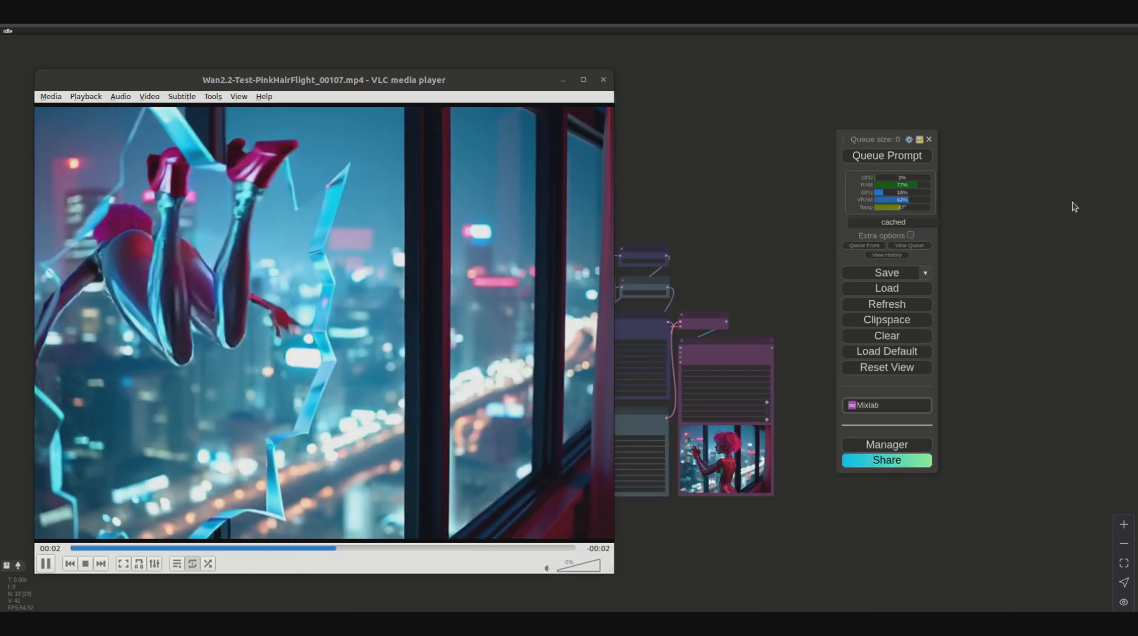
{"action": "left_click_drag", "start_coordinate": [396, 79], "coordinate": [955, 113]}
{"action": "scroll", "coordinate": [550, 351], "scroll_direction": "up", "scroll_amount": 14}
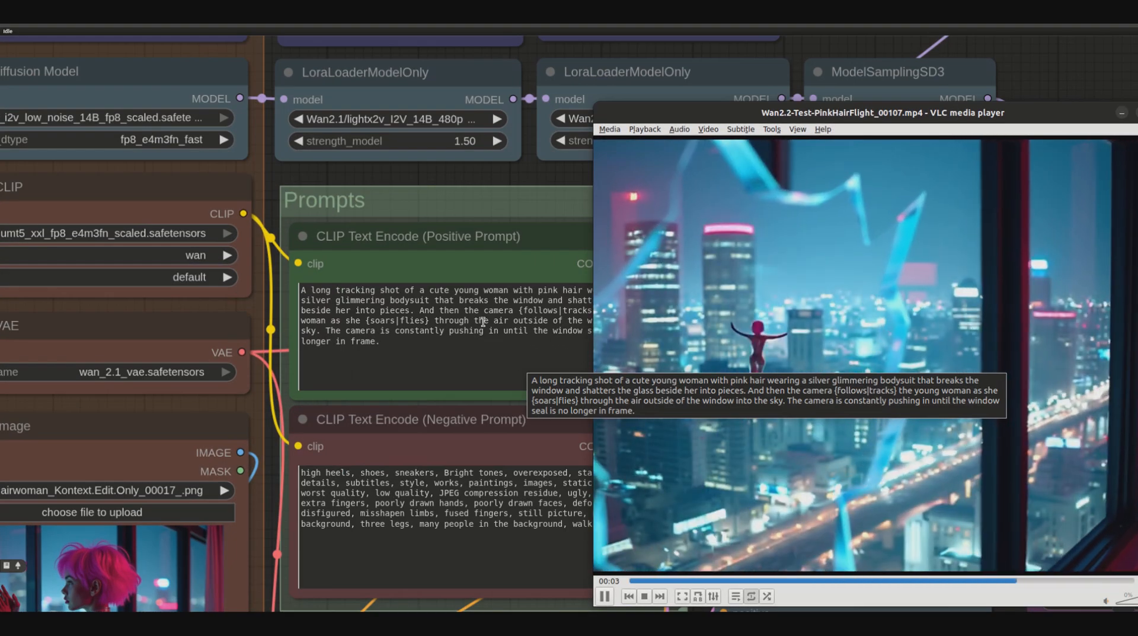
{"action": "left_click_drag", "start_coordinate": [617, 124], "coordinate": [736, 135]}
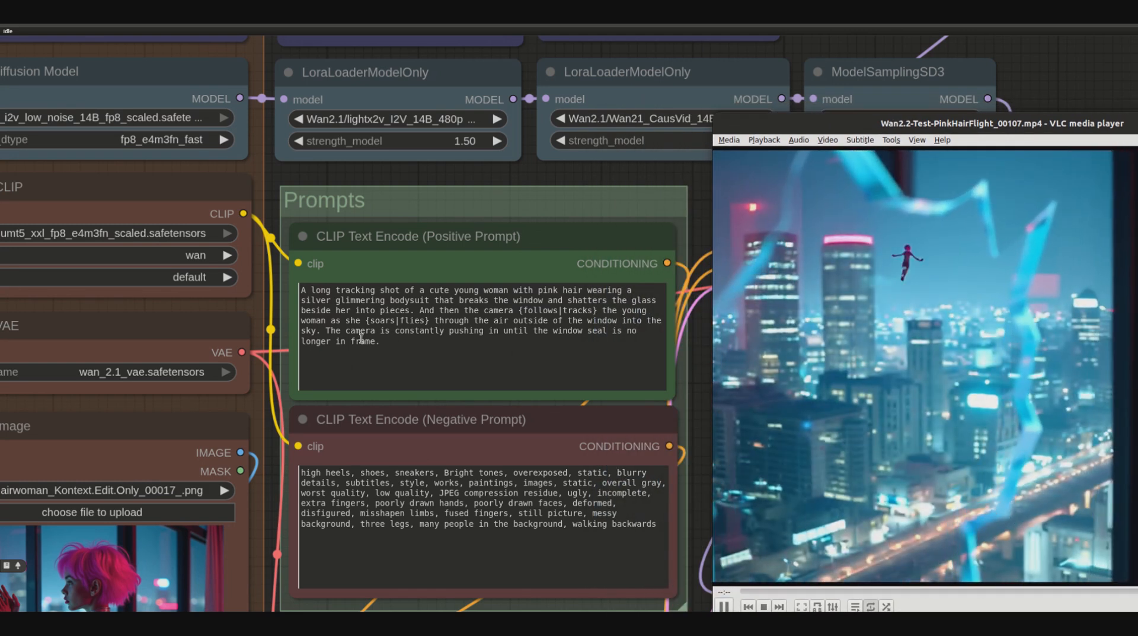
{"action": "scroll", "coordinate": [406, 337], "scroll_direction": "down", "scroll_amount": 5}
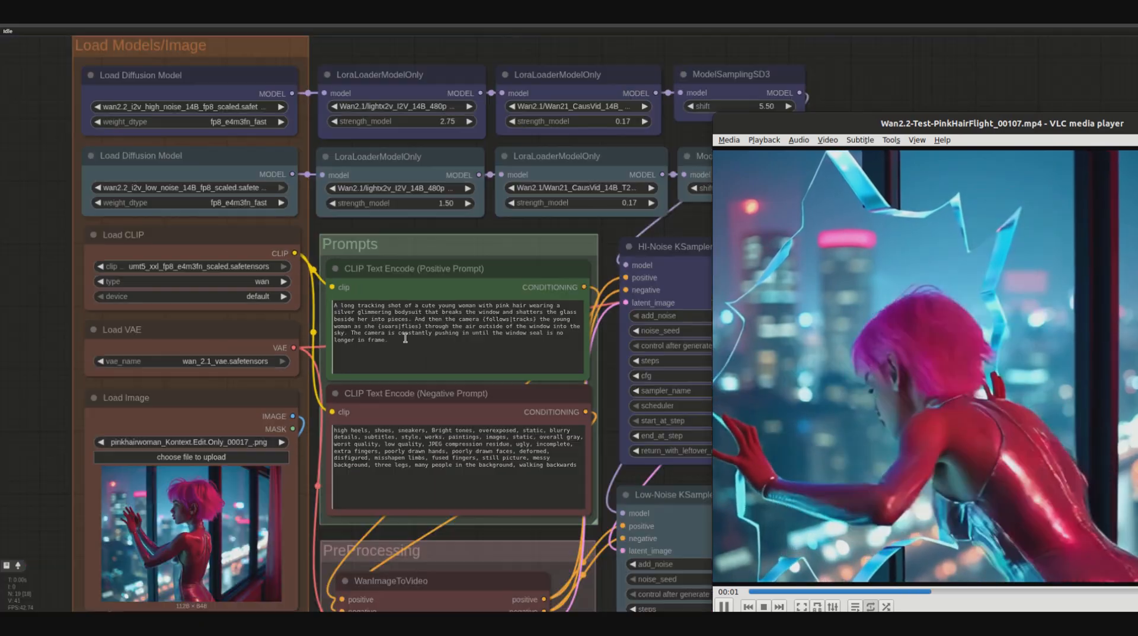
{"action": "left_click_drag", "start_coordinate": [818, 123], "coordinate": [431, 109]}
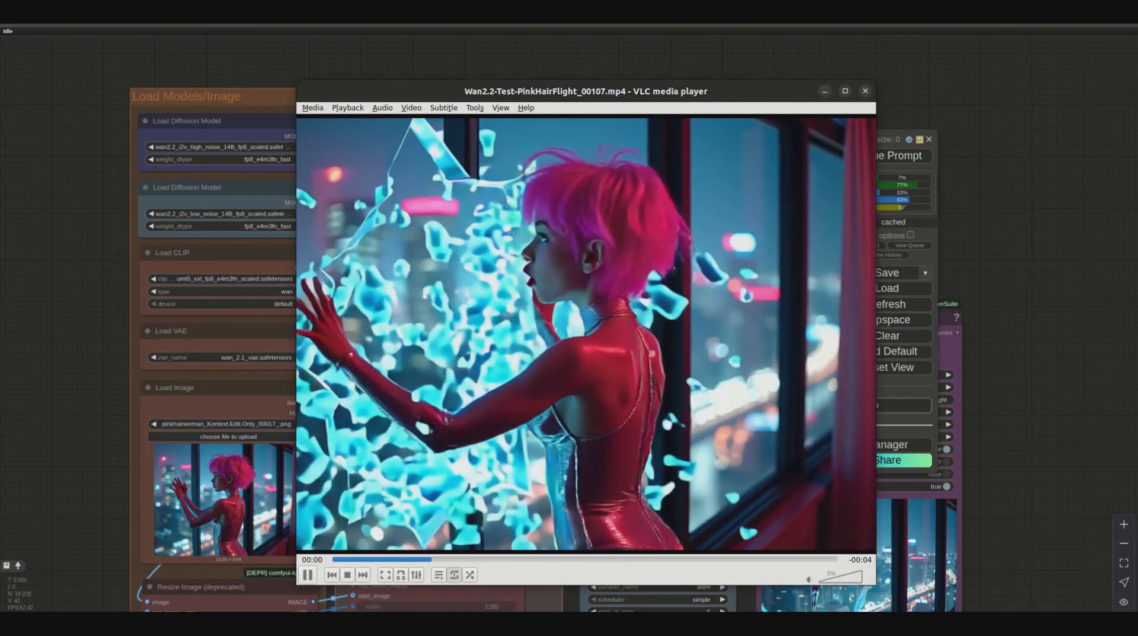
Step: Switch back to the output folder and load the workflow from Wan2.2-Test-PinkHairFlight_00115.mp4 onto the ComfyUI canvas
{"action": "key", "text": "alt+Tab"}
{"action": "left_click_drag", "start_coordinate": [658, 91], "coordinate": [794, 276]}
{"action": "scroll", "coordinate": [798, 227], "scroll_direction": "up", "scroll_amount": 5}
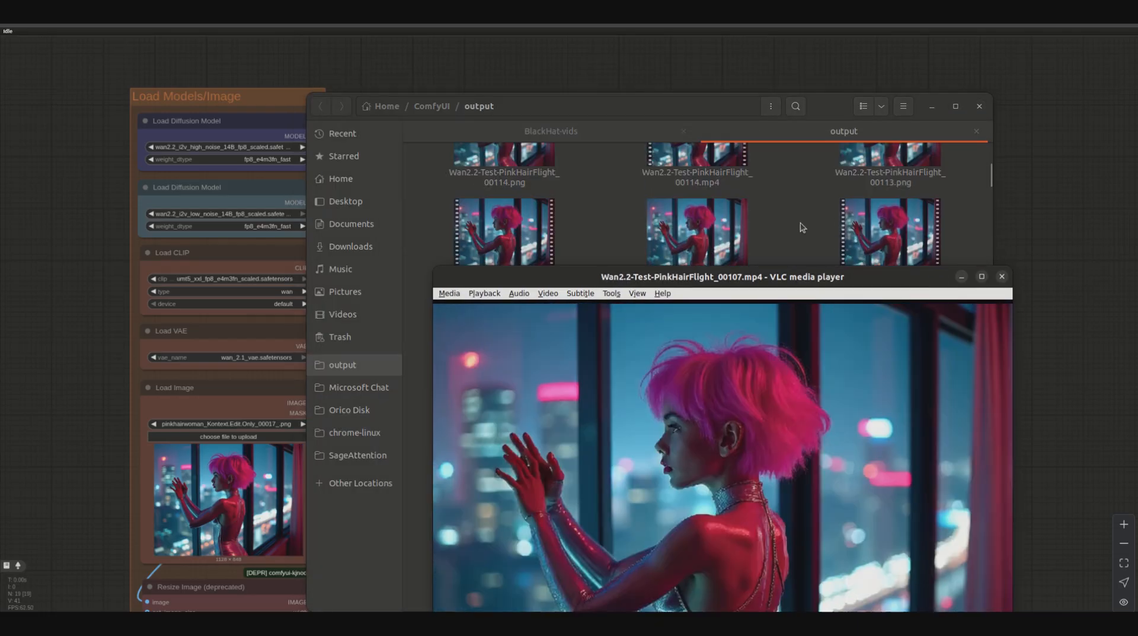
{"action": "scroll", "coordinate": [799, 227], "scroll_direction": "up", "scroll_amount": 2}
{"action": "left_click_drag", "start_coordinate": [890, 216], "coordinate": [83, 152]}
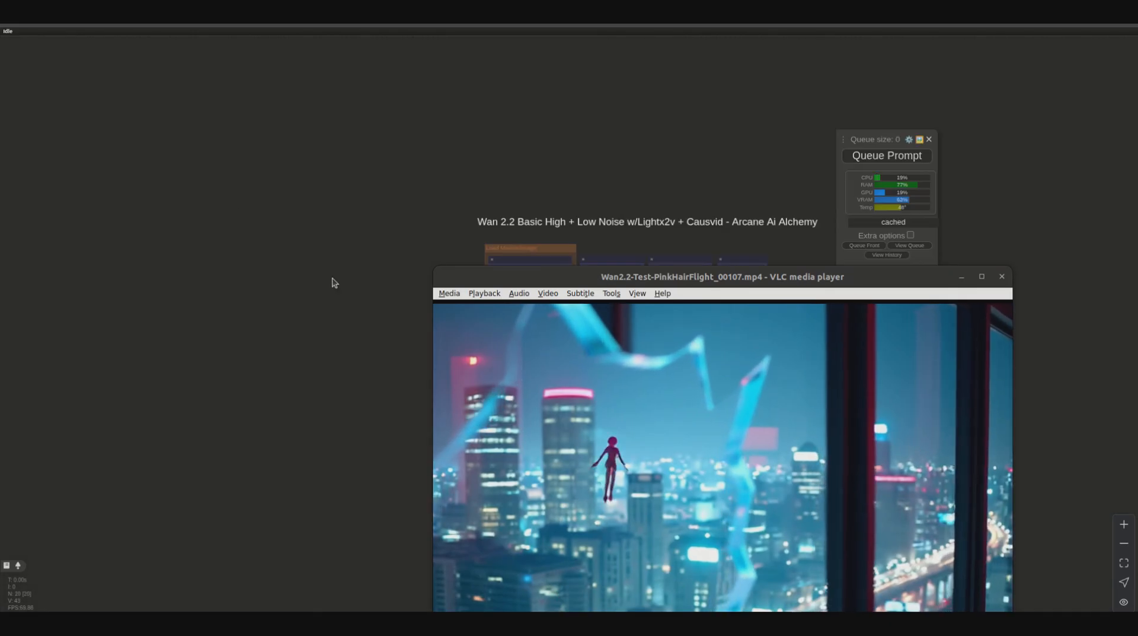
Step: Examine the loaded workflow's positive and negative prompts alongside the HI-Noise KSampler settings
{"action": "scroll", "coordinate": [334, 276], "scroll_direction": "up", "scroll_amount": 8}
{"action": "left_click_drag", "start_coordinate": [338, 295], "coordinate": [5, 219]}
{"action": "left_click_drag", "start_coordinate": [578, 103], "coordinate": [154, 30]}
{"action": "scroll", "coordinate": [206, 315], "scroll_direction": "up", "scroll_amount": 4}
{"action": "scroll", "coordinate": [382, 99], "scroll_direction": "down", "scroll_amount": 3}
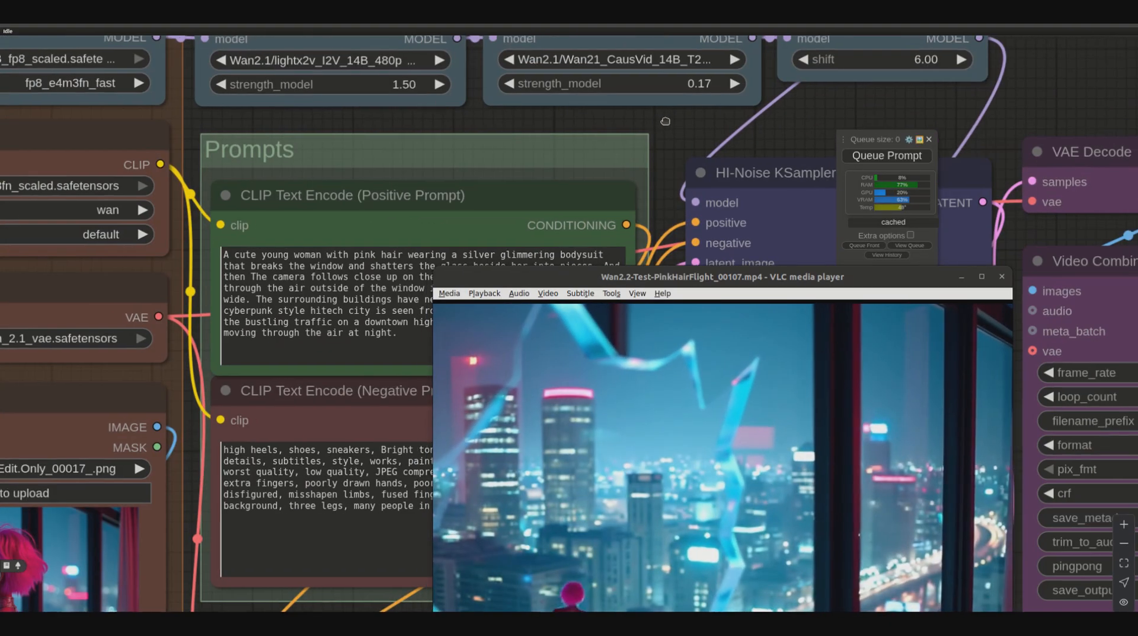
{"action": "scroll", "coordinate": [486, 190], "scroll_direction": "up", "scroll_amount": 3}
{"action": "left_click_drag", "start_coordinate": [595, 281], "coordinate": [404, 265]}
Step: Play Wan2.2-Test-PinkHairFlight_00115.mp4 in VLC over the workflow, minimizing the file manager and closing the player when done
{"action": "key", "text": "alt+Tab"}
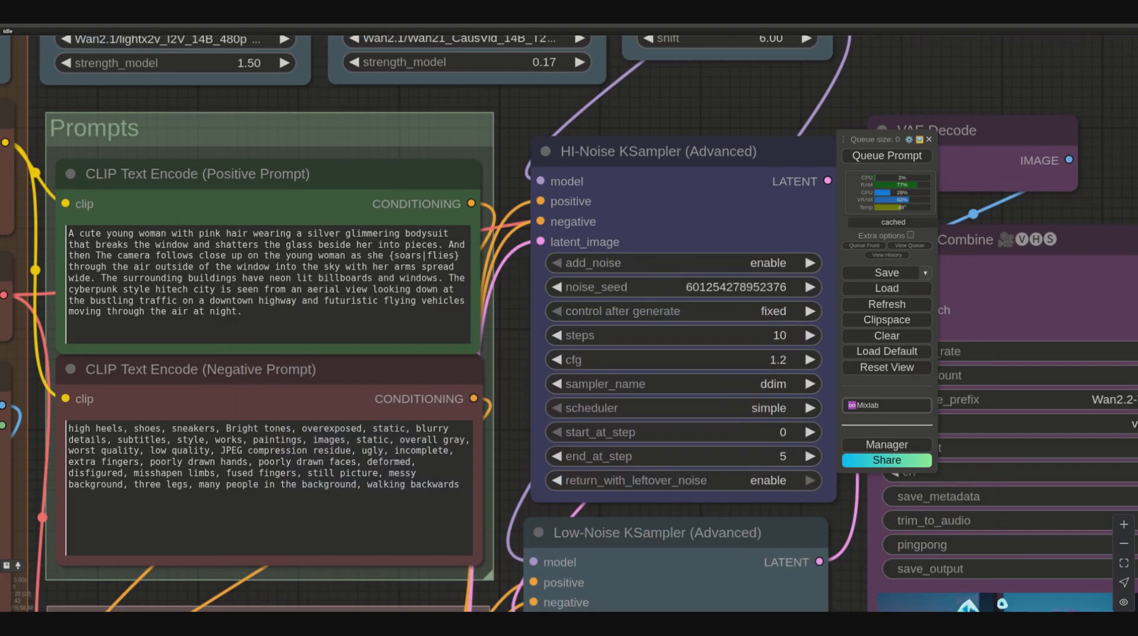
{"action": "key", "text": "alt+Tab"}
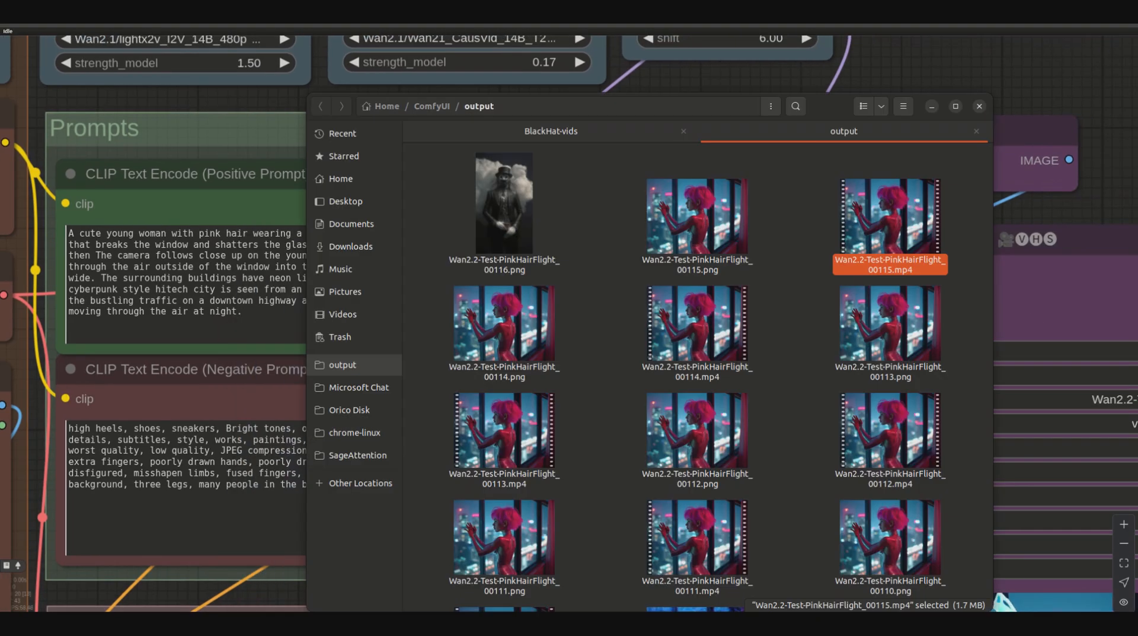
{"action": "double_click", "coordinate": [905, 243]}
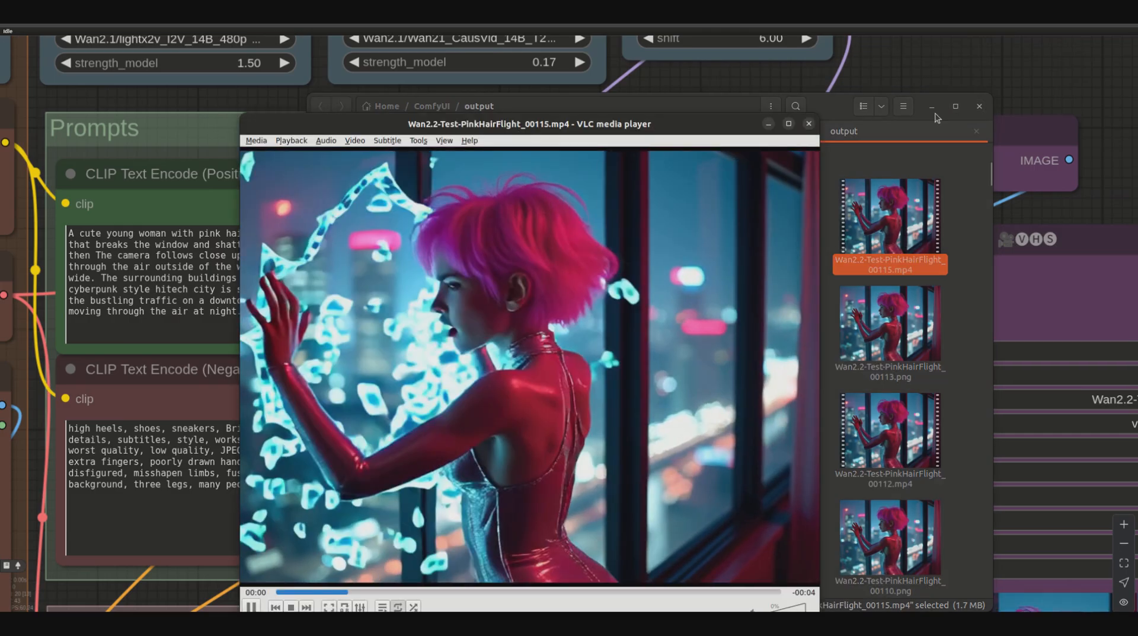
{"action": "left_click", "coordinate": [932, 107]}
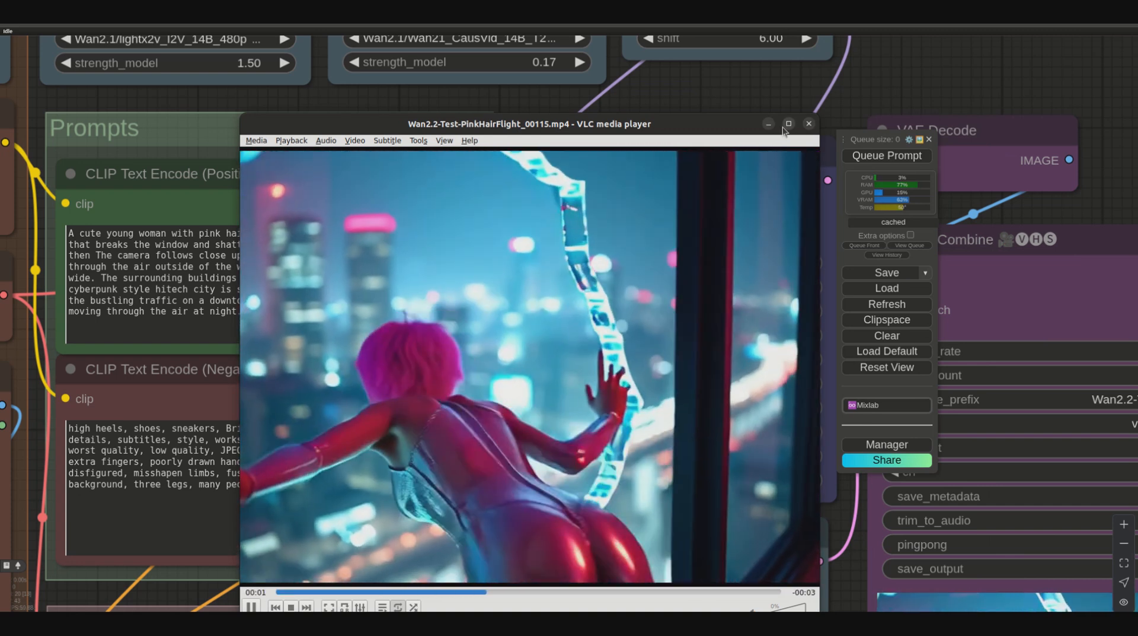
{"action": "key", "text": "ctrl+q"}
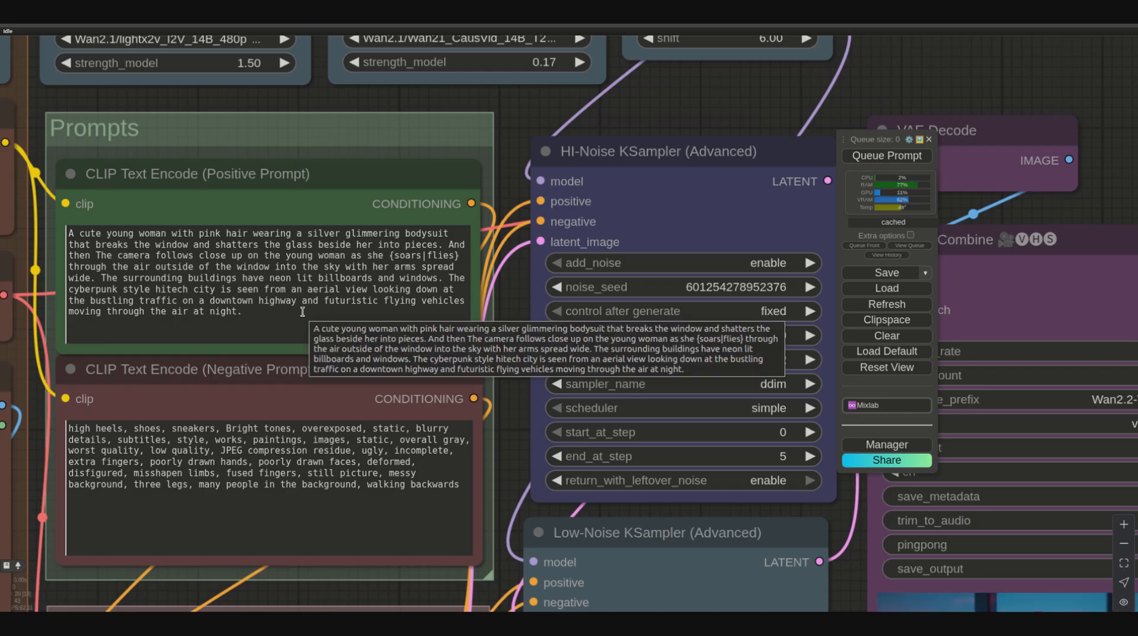
Step: Examine the Wan 2.2 BlackHat workflow, covering its high- and low-noise model loaders, LoRAs, prompts, samplers and video output
{"action": "scroll", "coordinate": [302, 312], "scroll_direction": "down", "scroll_amount": 10}
{"action": "scroll", "coordinate": [459, 294], "scroll_direction": "up", "scroll_amount": 3}
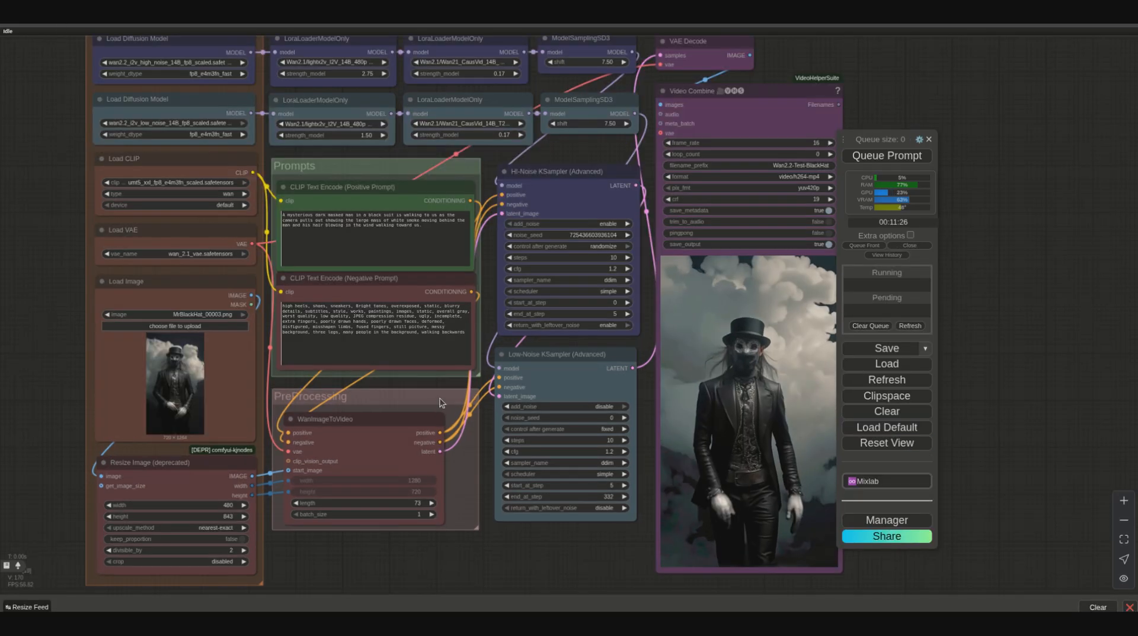
{"action": "scroll", "coordinate": [491, 233], "scroll_direction": "down", "scroll_amount": 3}
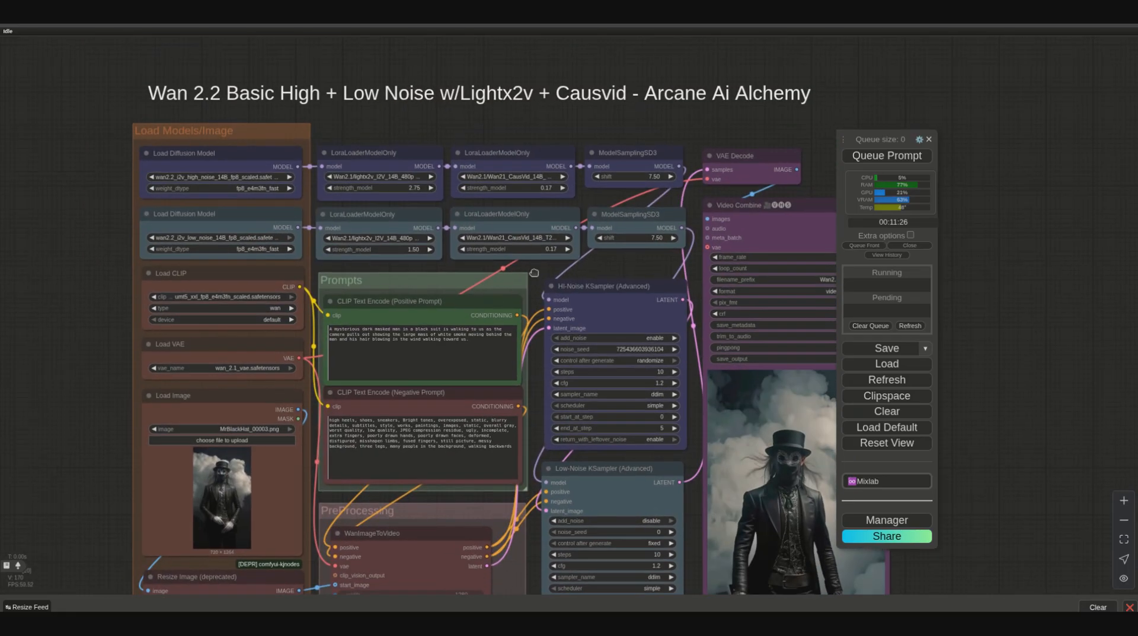
{"action": "scroll", "coordinate": [173, 196], "scroll_direction": "up", "scroll_amount": 3}
{"action": "left_click_drag", "start_coordinate": [325, 147], "coordinate": [501, 173]}
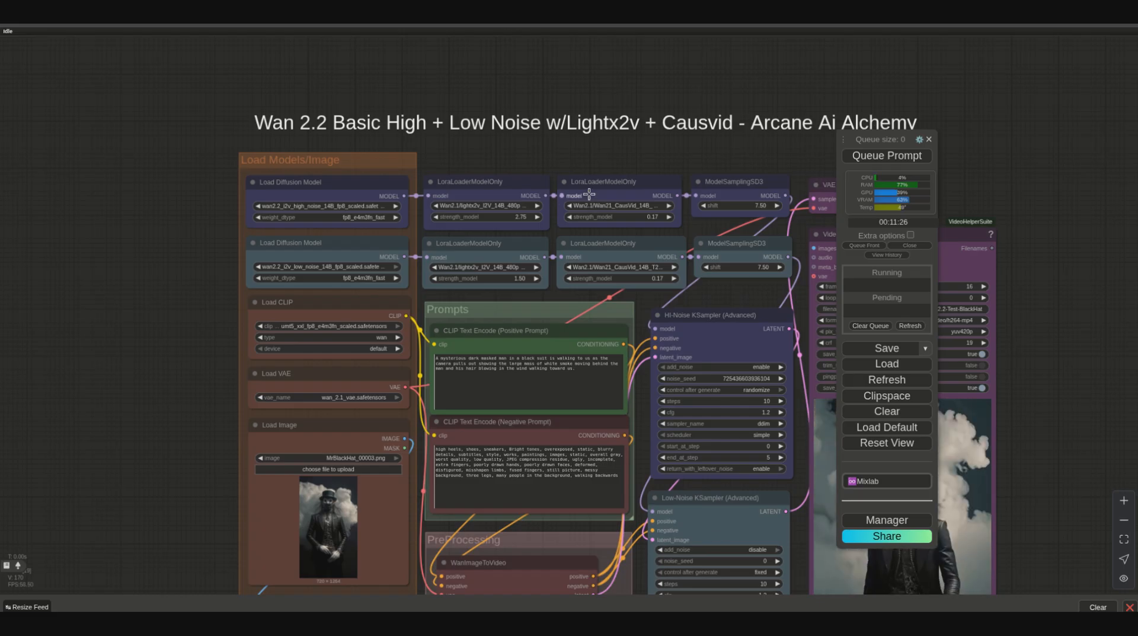
{"action": "left_click_drag", "start_coordinate": [486, 161], "coordinate": [316, 159]}
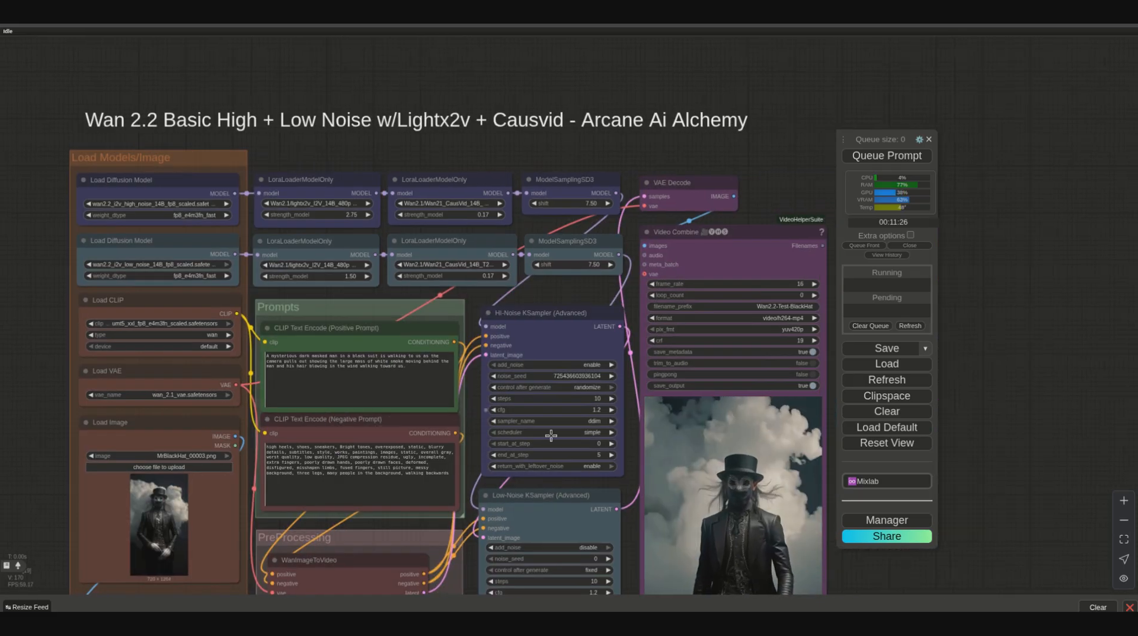
{"action": "left_click_drag", "start_coordinate": [764, 501], "coordinate": [688, 343]}
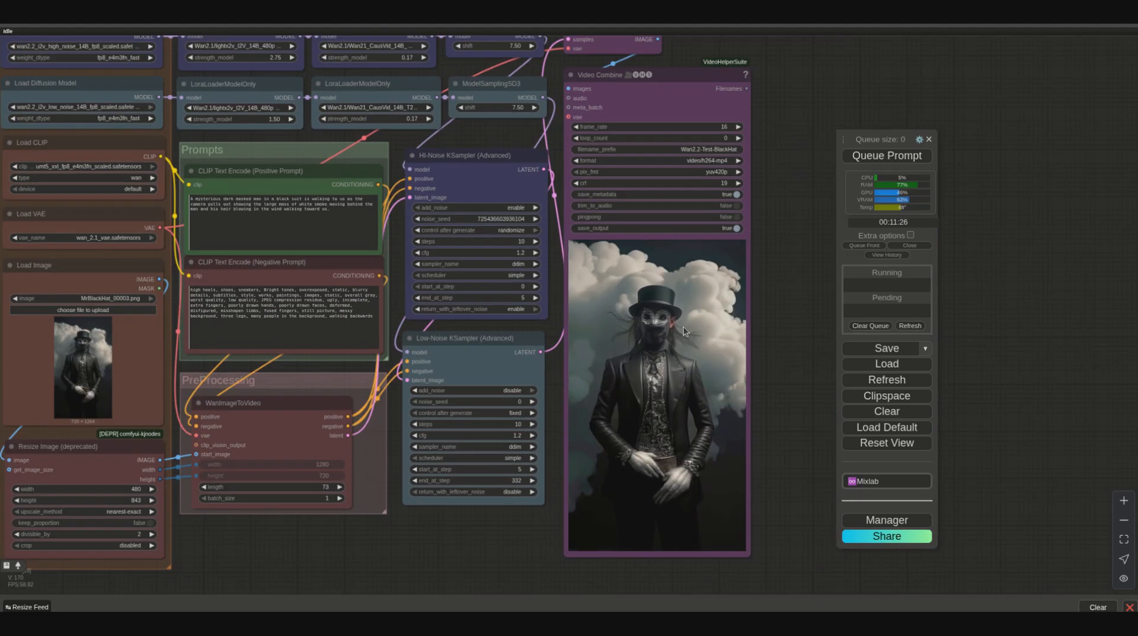
{"action": "left_click_drag", "start_coordinate": [779, 327], "coordinate": [808, 380]}
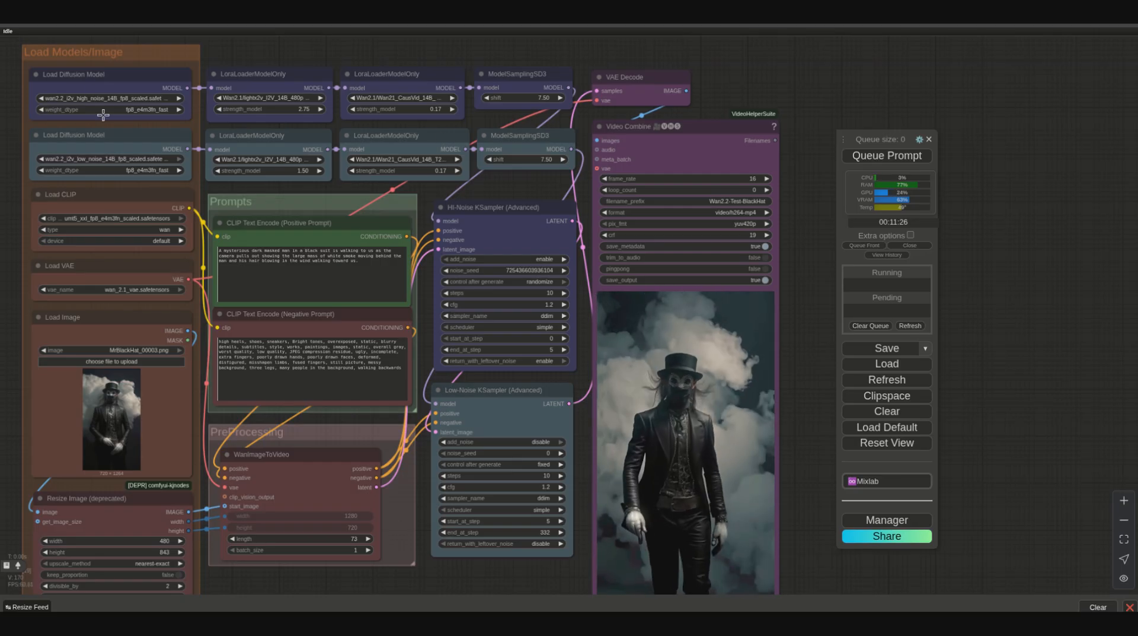
{"action": "scroll", "coordinate": [76, 106], "scroll_direction": "up", "scroll_amount": 9}
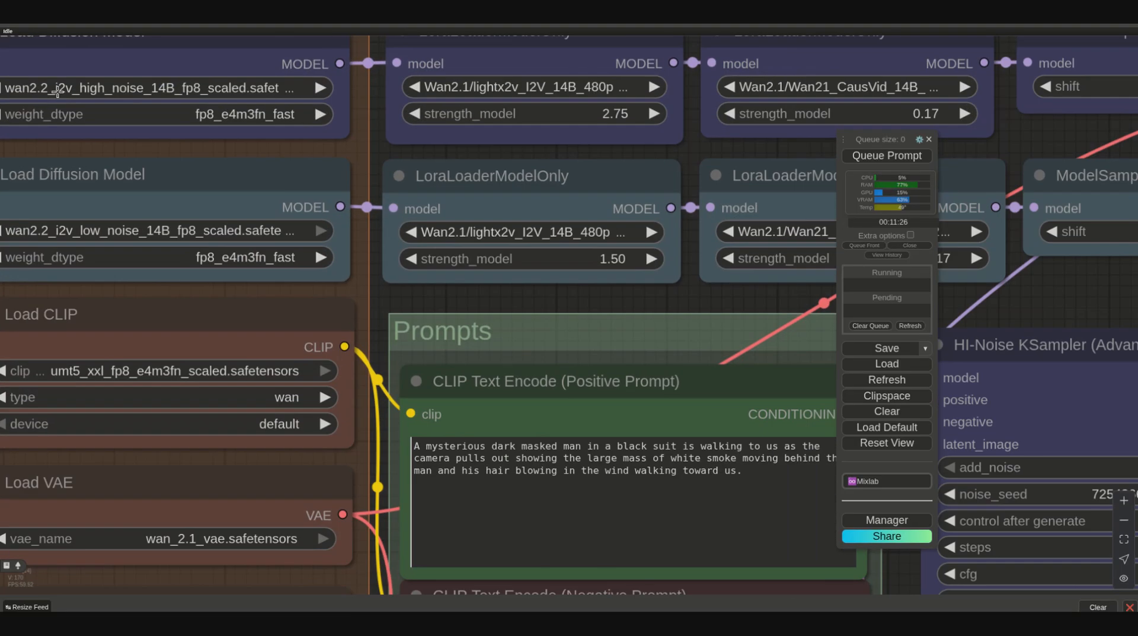
{"action": "scroll", "coordinate": [171, 94], "scroll_direction": "down", "scroll_amount": 6}
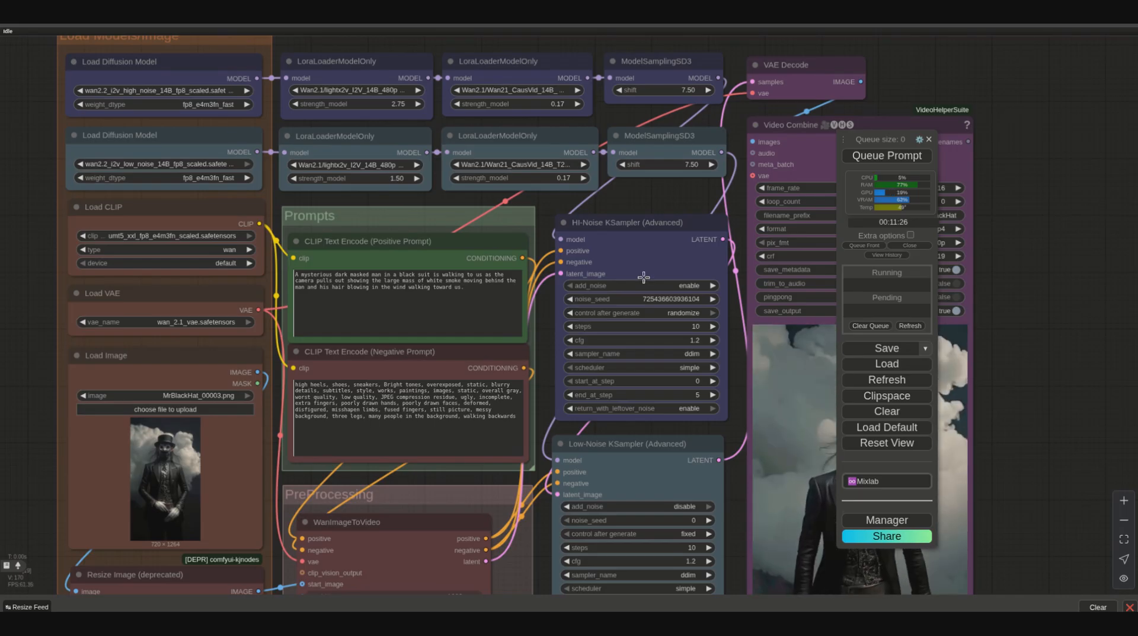
{"action": "double_click", "coordinate": [602, 224]}
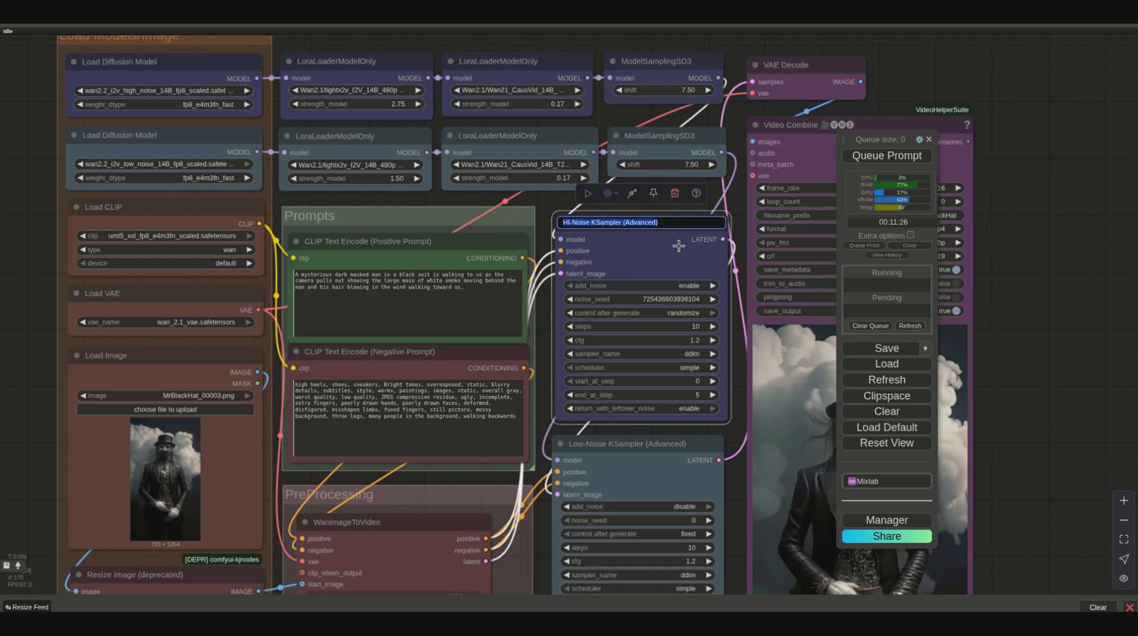
{"action": "left_click_drag", "start_coordinate": [699, 223], "coordinate": [426, 486]}
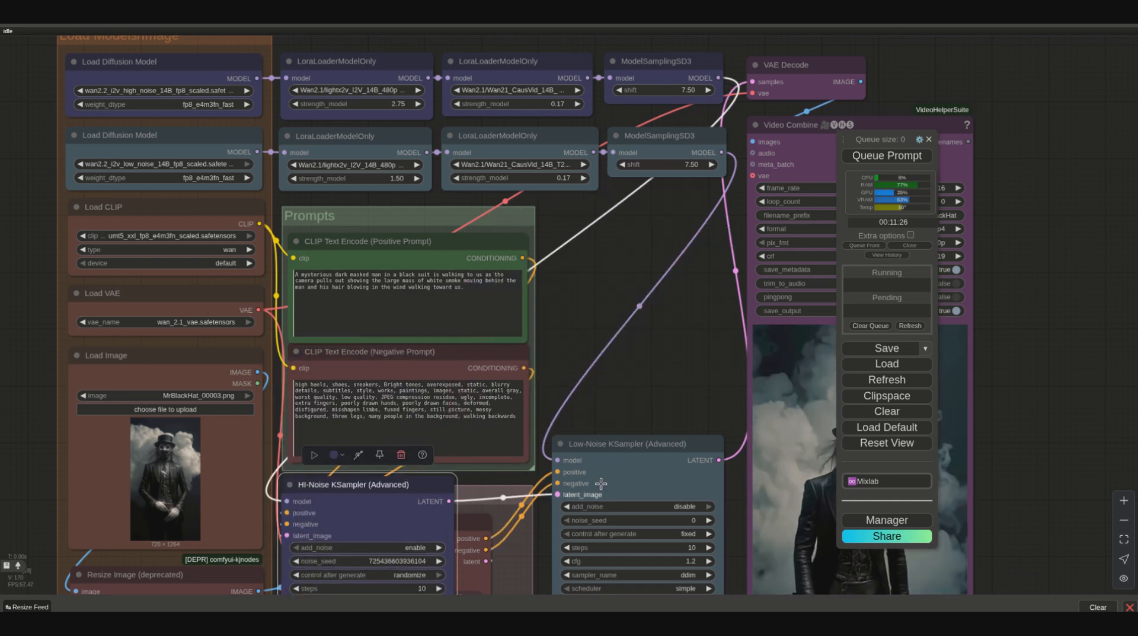
{"action": "key", "text": "ctrl+z"}
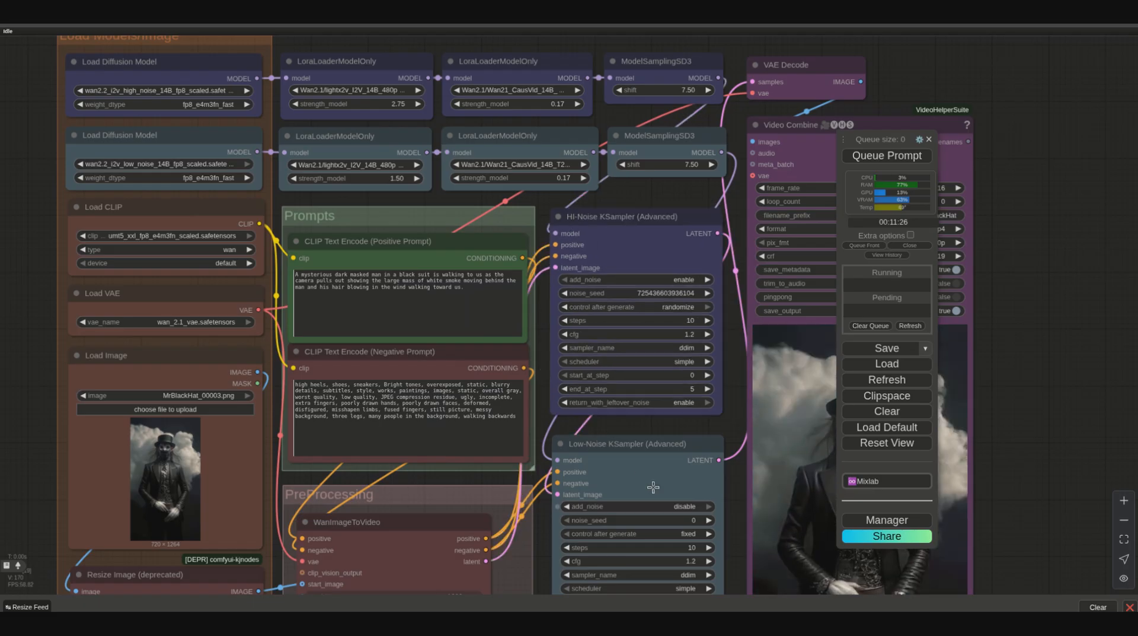
Step: Review the Low-Noise KSampler settings and the Video Combine output of the BlackHat workflow
{"action": "left_click_drag", "start_coordinate": [733, 423], "coordinate": [685, 326]}
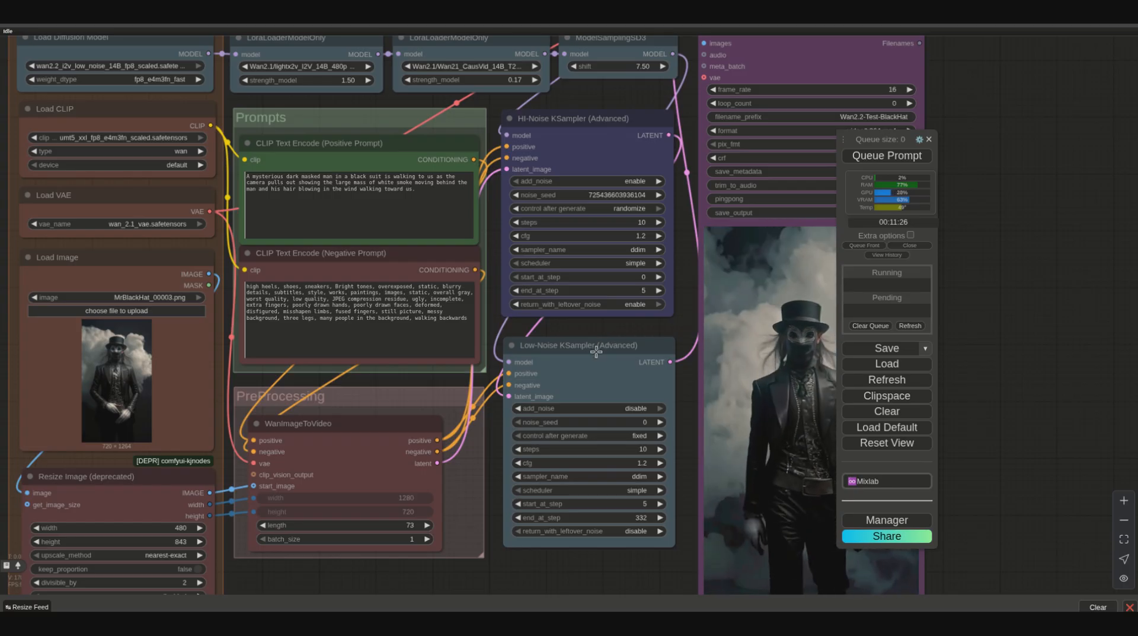
{"action": "left_click_drag", "start_coordinate": [596, 351], "coordinate": [596, 362]}
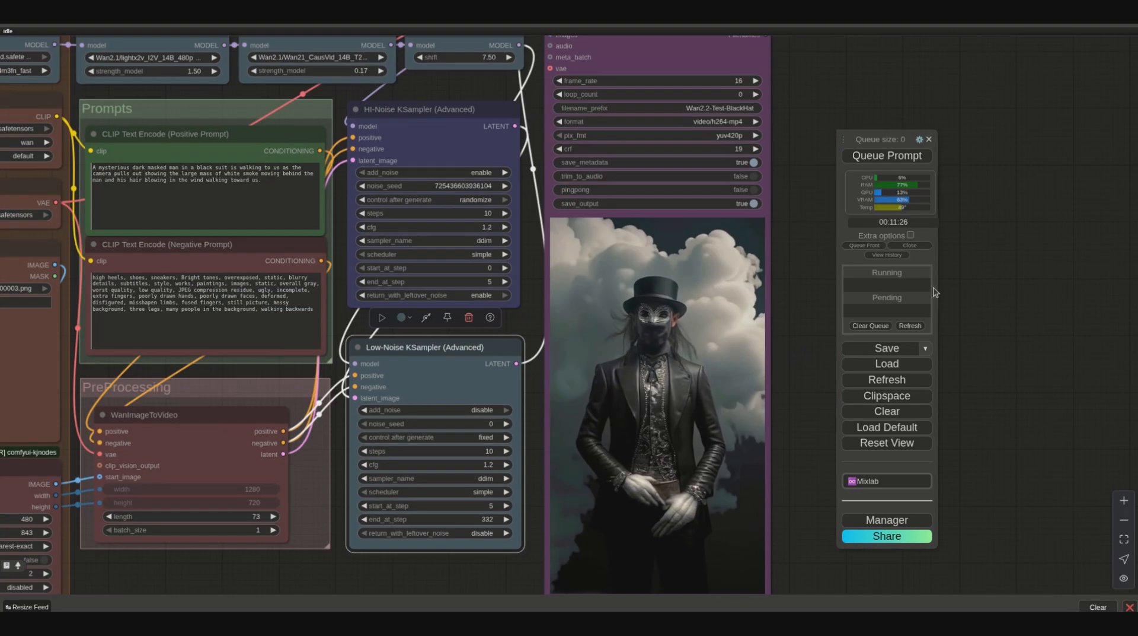
{"action": "left_click_drag", "start_coordinate": [805, 264], "coordinate": [805, 375]}
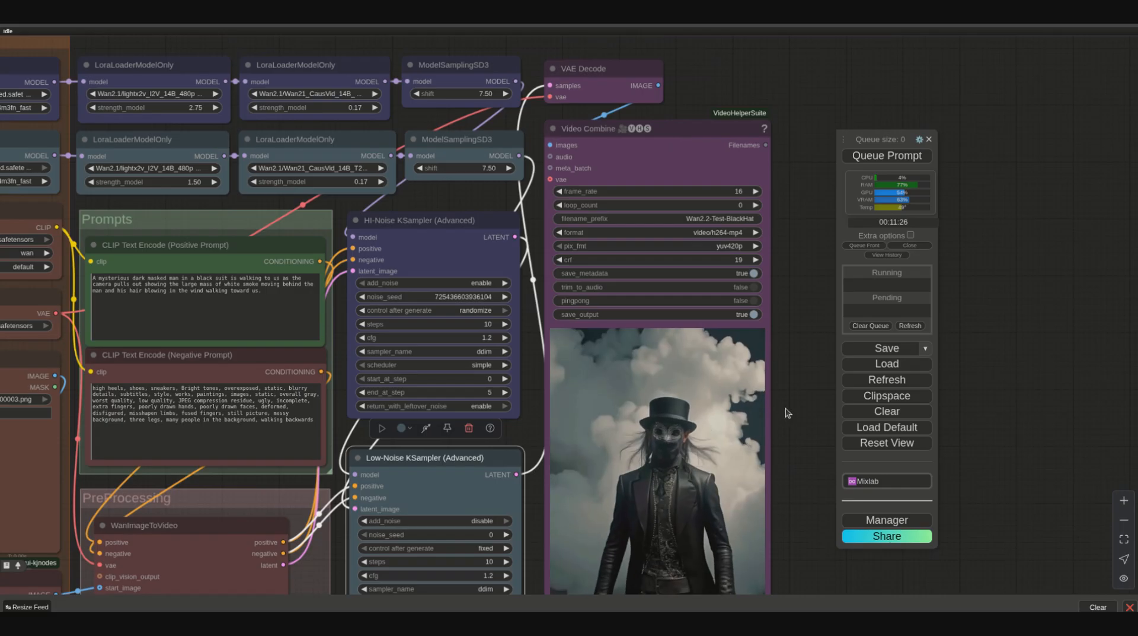
{"action": "left_click_drag", "start_coordinate": [779, 413], "coordinate": [803, 305]}
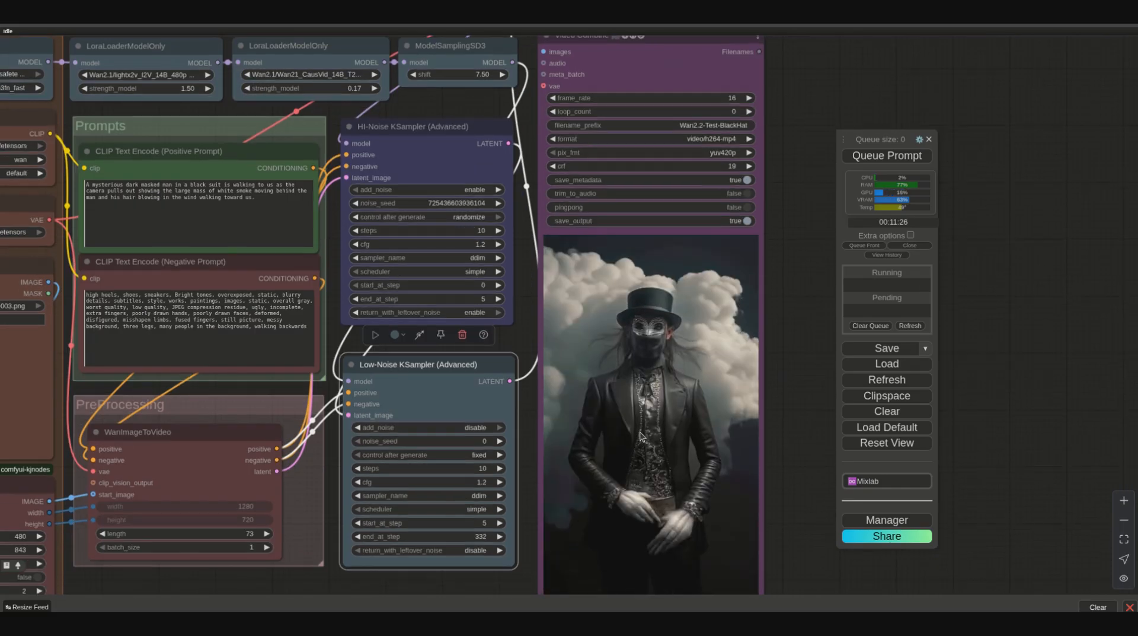
{"action": "scroll", "coordinate": [520, 562], "scroll_direction": "down", "scroll_amount": 3}
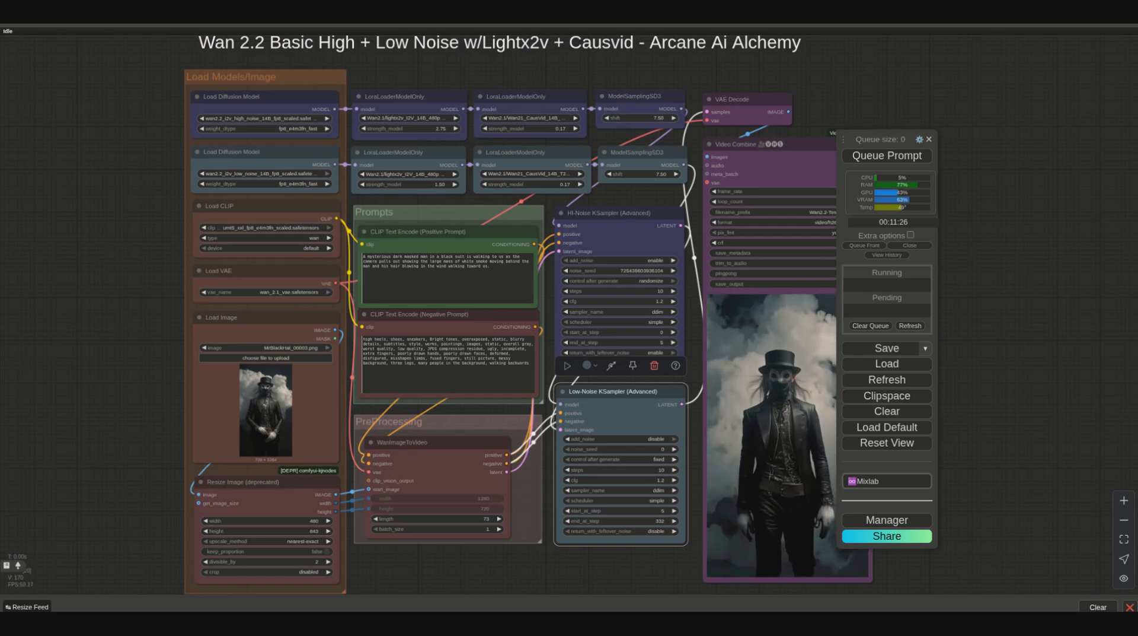
Step: Compare the Wan 2.1 workflow's Power Lora Loader and KSampler with the Wan 2.2 workflow's paired LoRA loaders and samplers
{"action": "scroll", "coordinate": [259, 316], "scroll_direction": "up", "scroll_amount": 5}
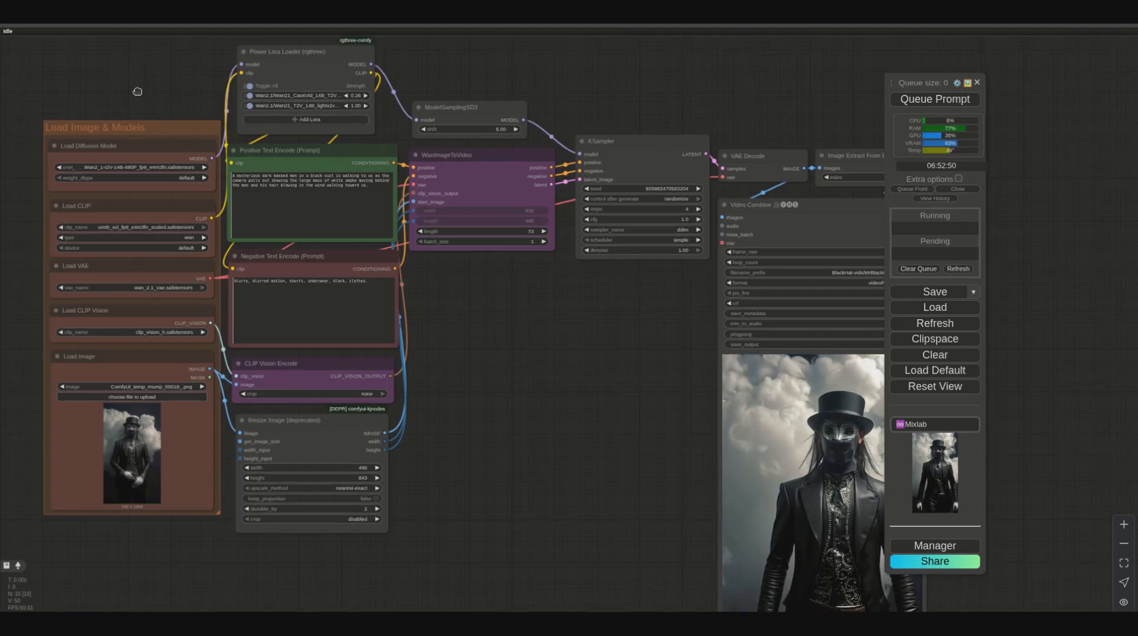
{"action": "left_click_drag", "start_coordinate": [151, 77], "coordinate": [132, 94]}
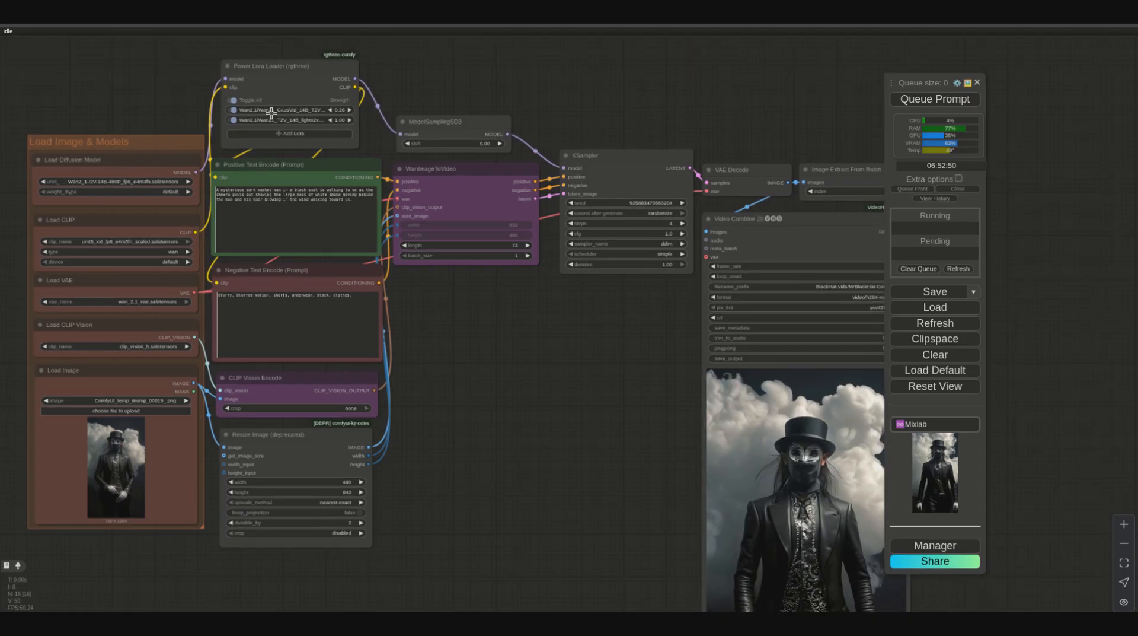
{"action": "scroll", "coordinate": [269, 120], "scroll_direction": "up", "scroll_amount": 2}
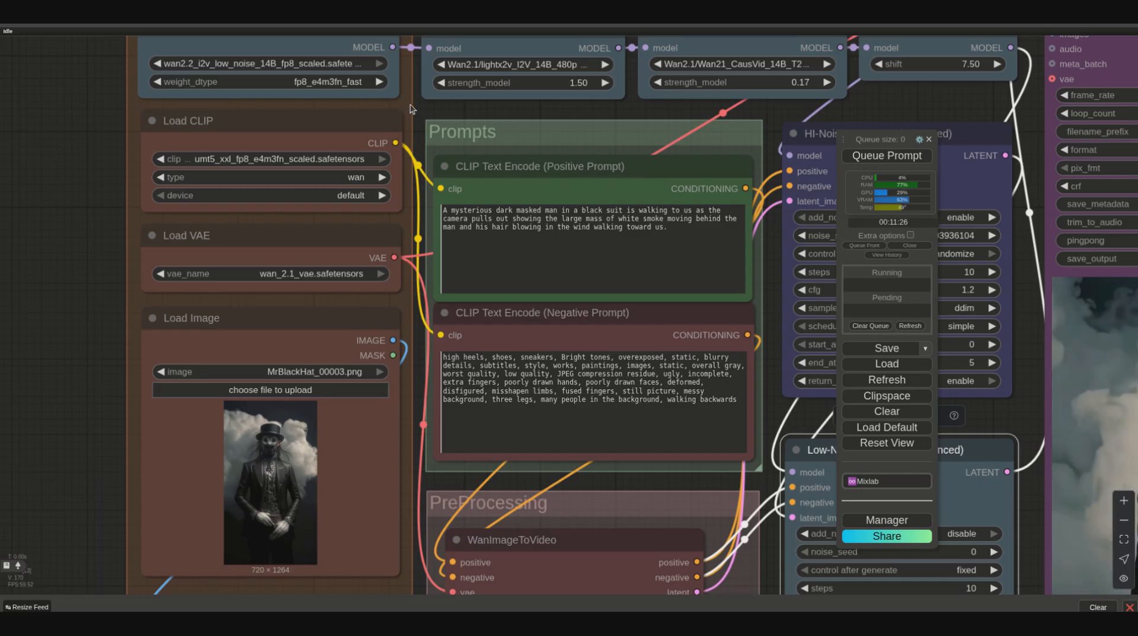
{"action": "left_click_drag", "start_coordinate": [423, 124], "coordinate": [401, 233]}
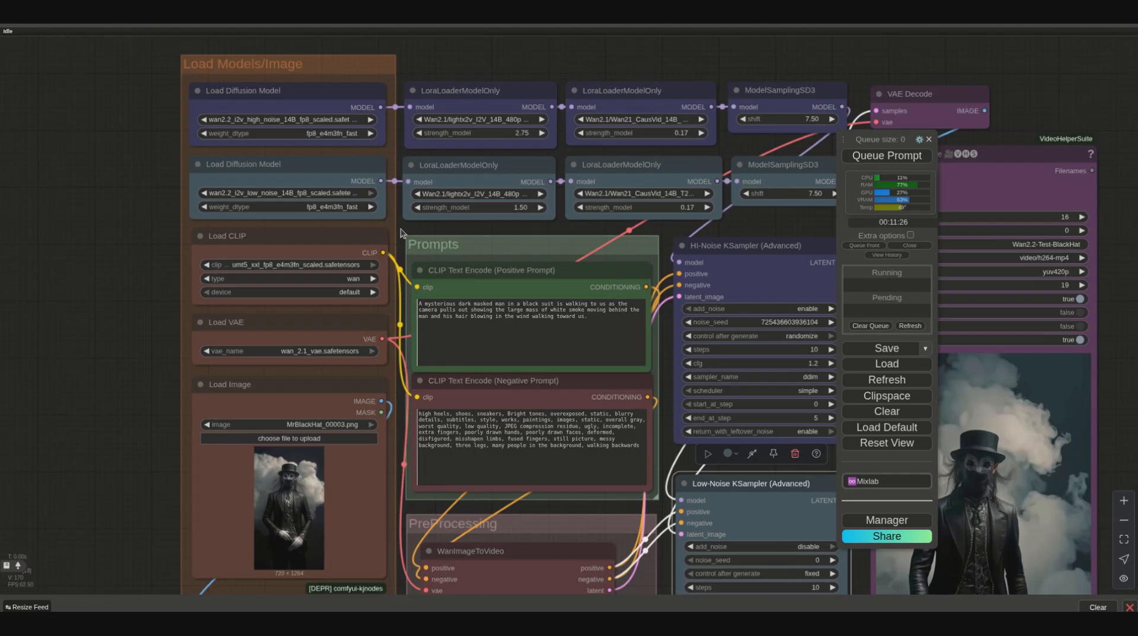
{"action": "scroll", "coordinate": [422, 227], "scroll_direction": "down", "scroll_amount": 2}
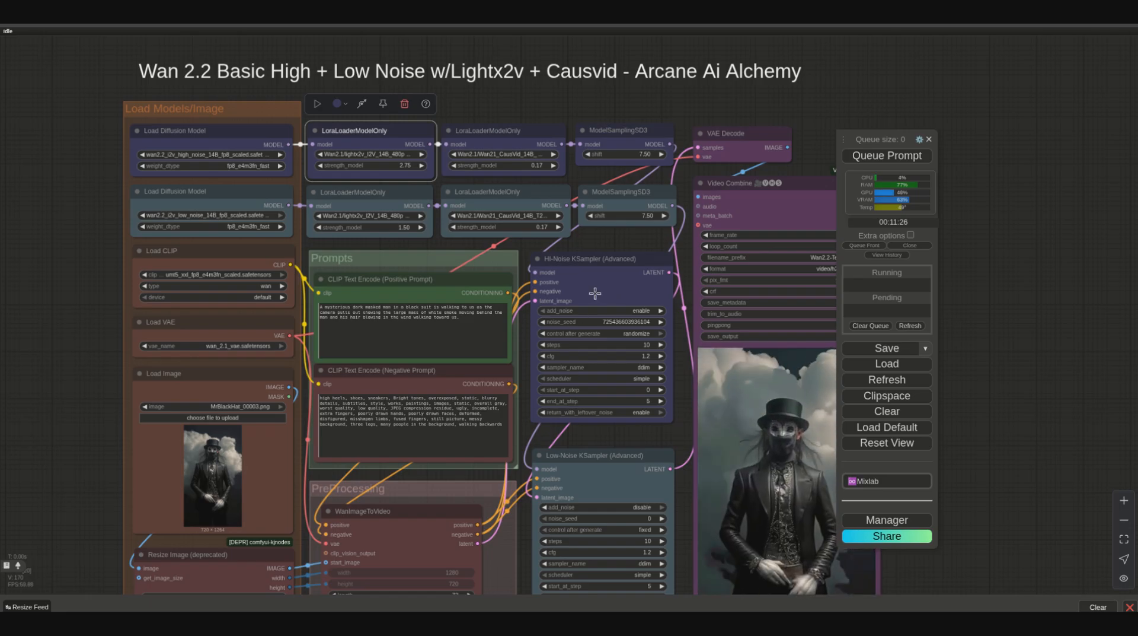
{"action": "left_click_drag", "start_coordinate": [609, 441], "coordinate": [562, 399]}
{"action": "scroll", "coordinate": [630, 347], "scroll_direction": "up", "scroll_amount": 3}
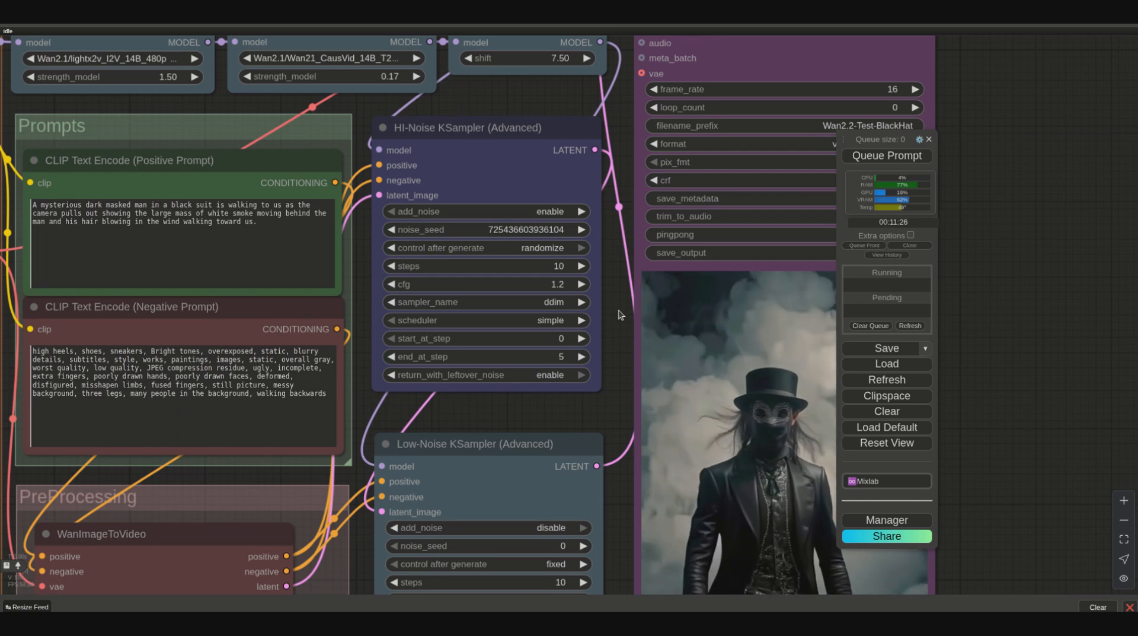
Step: Set the Low-Noise KSampler's end_at_step to 10 in the Wan 2.2 BlackHat workflow
{"action": "scroll", "coordinate": [591, 301], "scroll_direction": "down", "scroll_amount": 5}
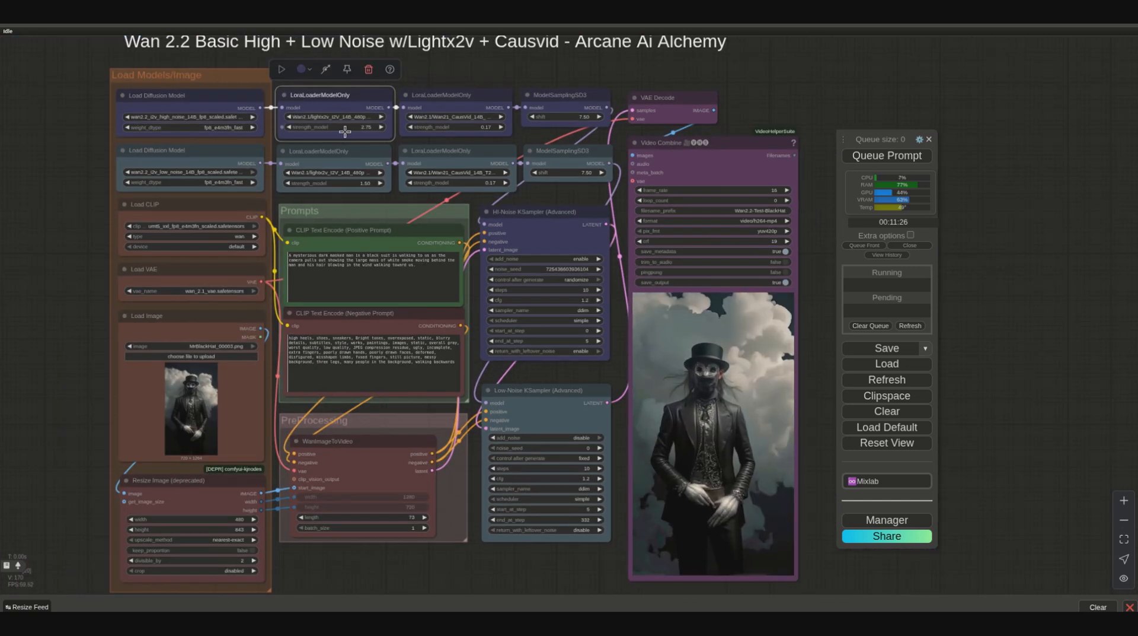
{"action": "scroll", "coordinate": [330, 138], "scroll_direction": "up", "scroll_amount": 3}
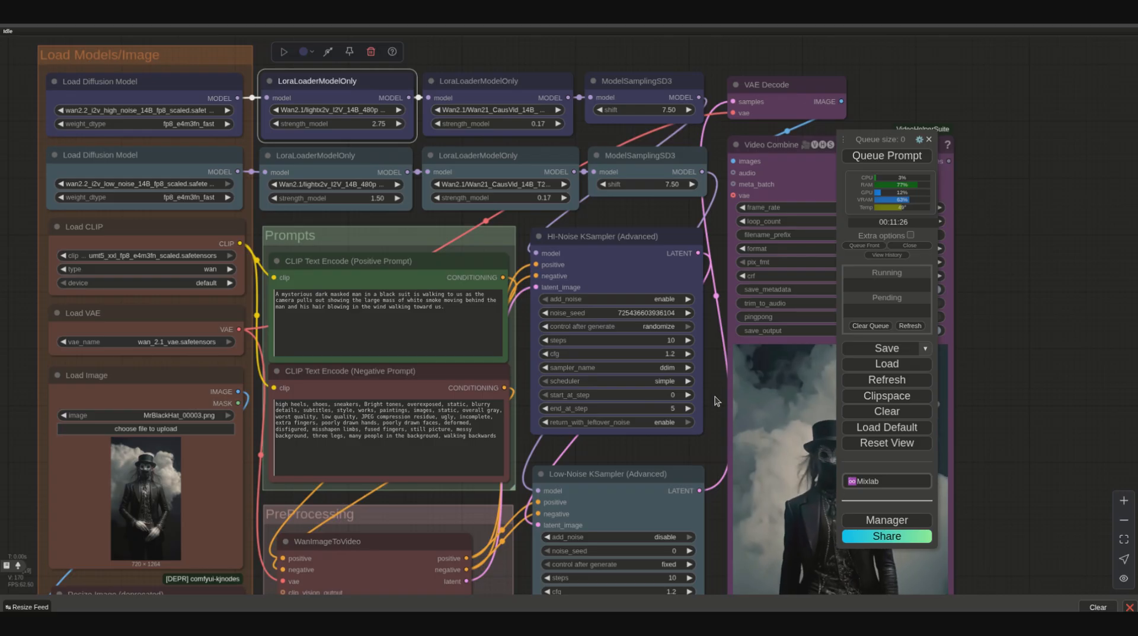
{"action": "left_click_drag", "start_coordinate": [712, 453], "coordinate": [646, 359]}
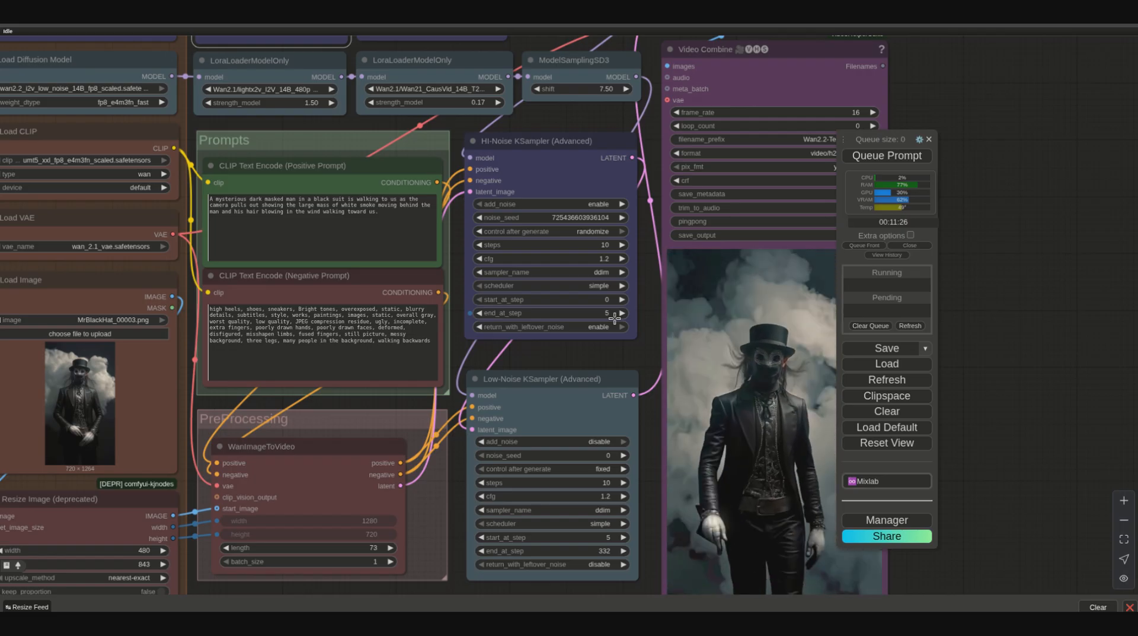
{"action": "left_click_drag", "start_coordinate": [641, 352], "coordinate": [621, 277]}
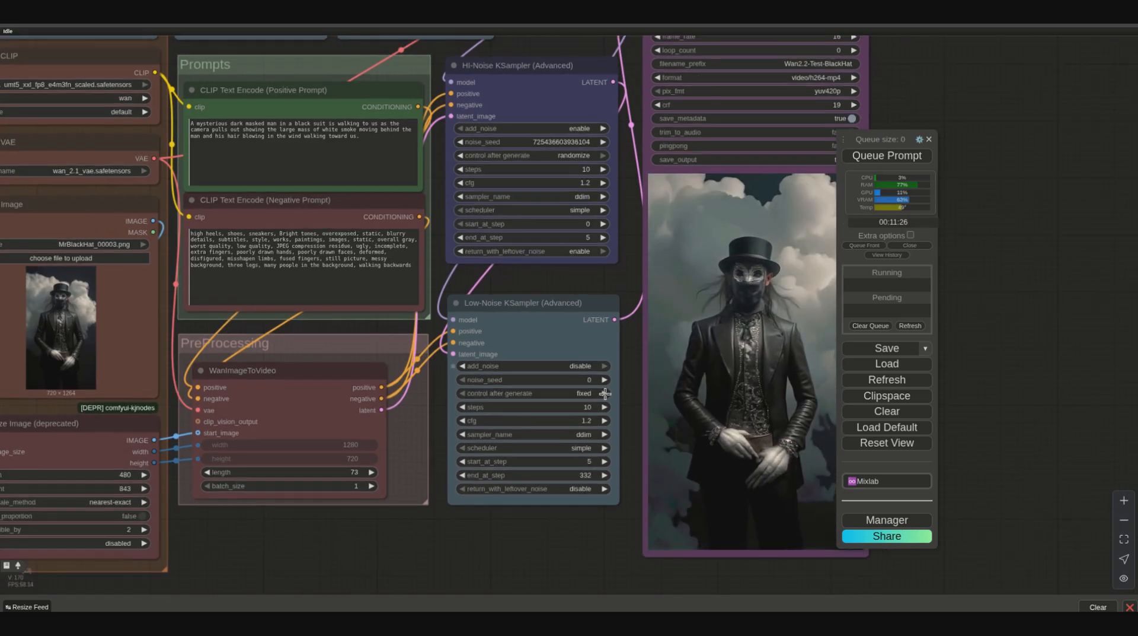
{"action": "left_click", "coordinate": [584, 474]}
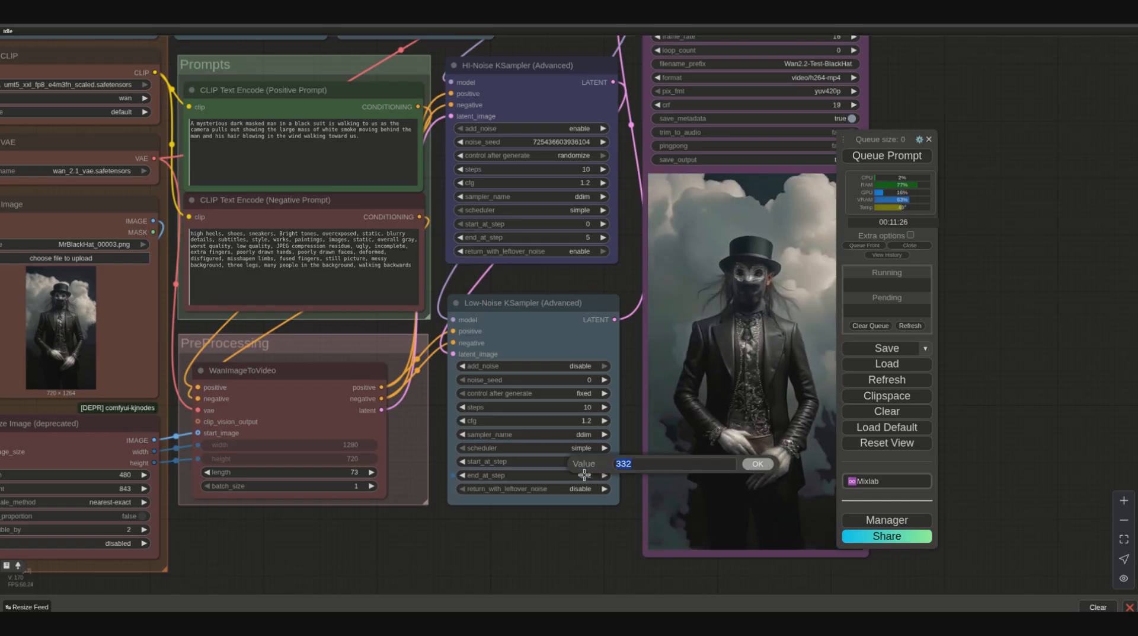
{"action": "type", "text": "10"}
{"action": "key", "text": "Return"}
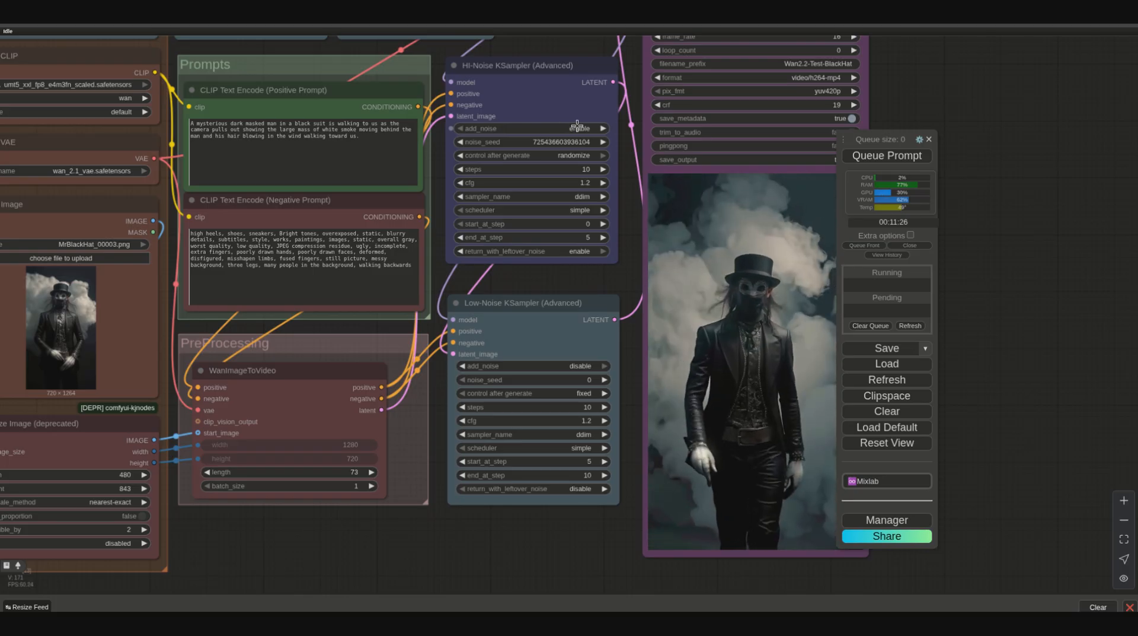
{"action": "scroll", "coordinate": [576, 125], "scroll_direction": "down", "scroll_amount": 3}
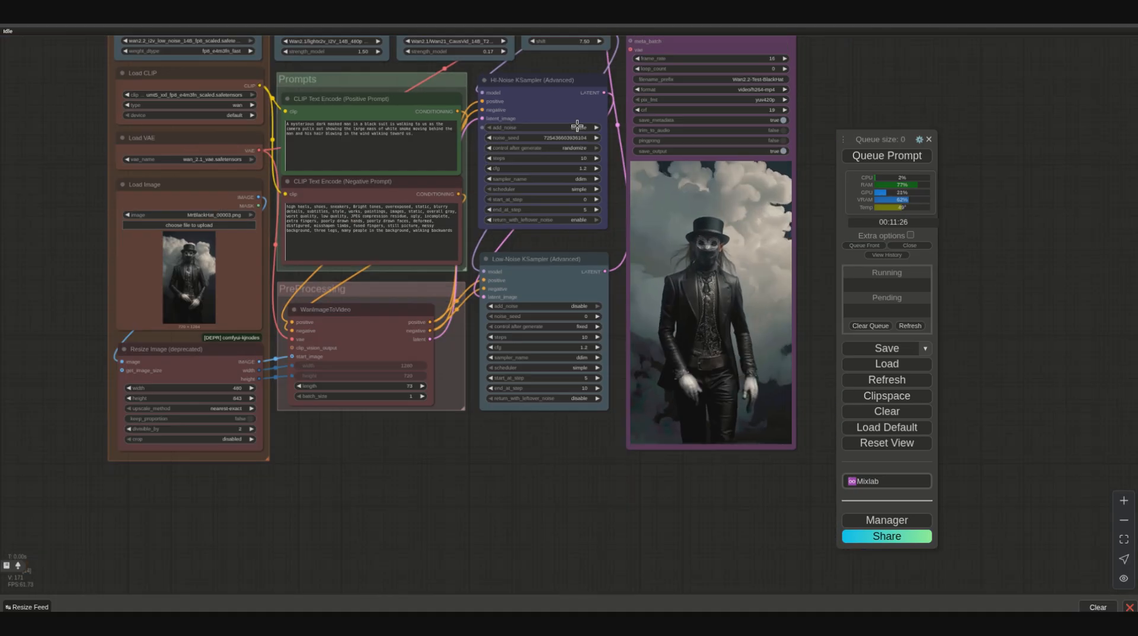
{"action": "scroll", "coordinate": [577, 126], "scroll_direction": "up", "scroll_amount": 3}
{"action": "left_click_drag", "start_coordinate": [546, 52], "coordinate": [561, 116]}
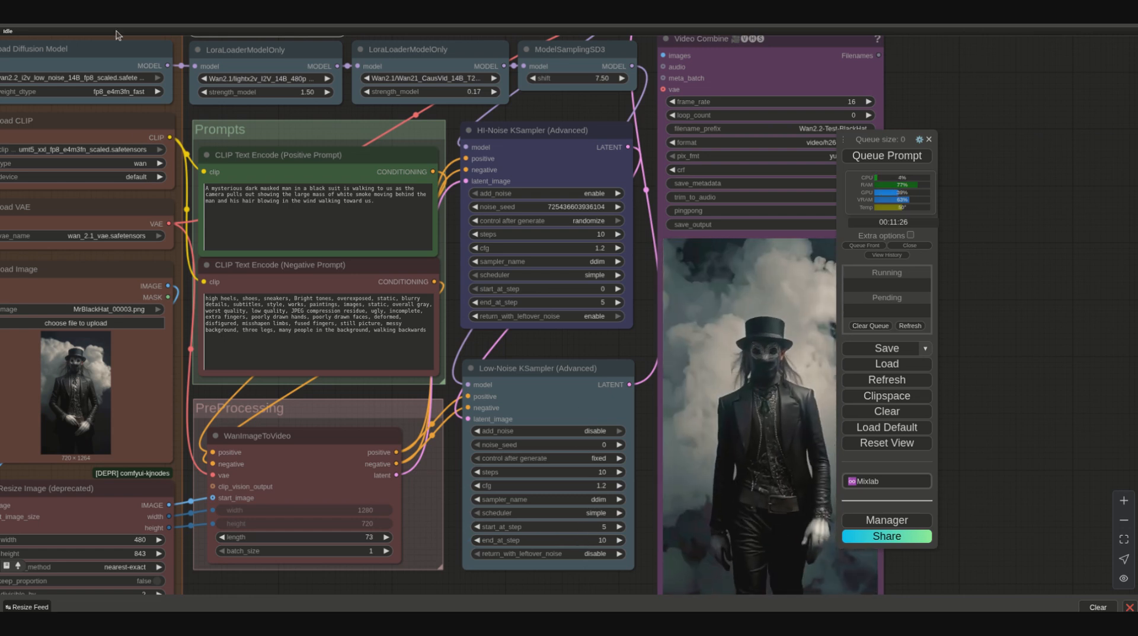
Step: Find Wan2.2-Test-PinkHairFlight_00035.mp4 in the ComfyUI output folder, play it in VLC and close the player
{"action": "key", "text": "alt+Tab"}
{"action": "scroll", "coordinate": [884, 315], "scroll_direction": "down", "scroll_amount": 20}
{"action": "left_click", "coordinate": [547, 366]}
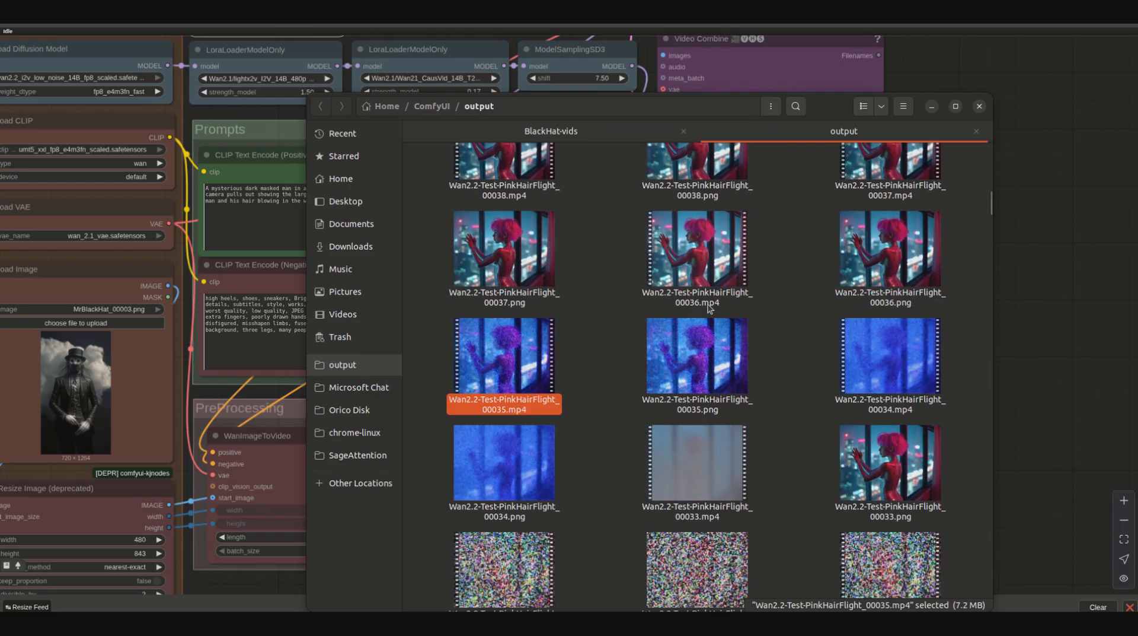
{"action": "scroll", "coordinate": [497, 360], "scroll_direction": "down", "scroll_amount": 8}
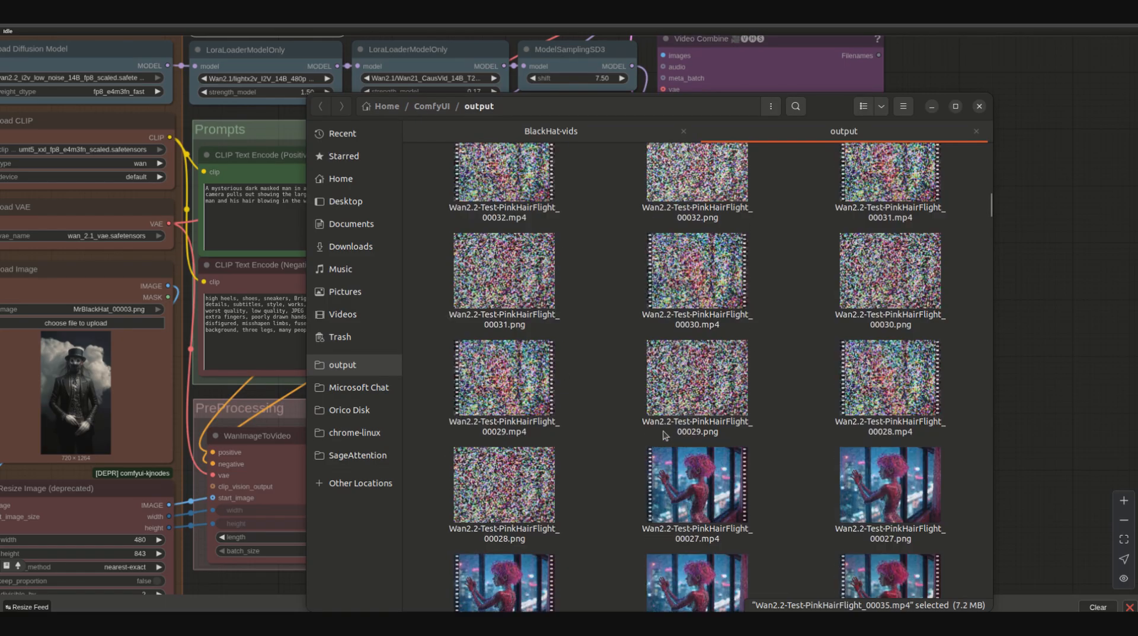
{"action": "scroll", "coordinate": [604, 412], "scroll_direction": "up", "scroll_amount": 8}
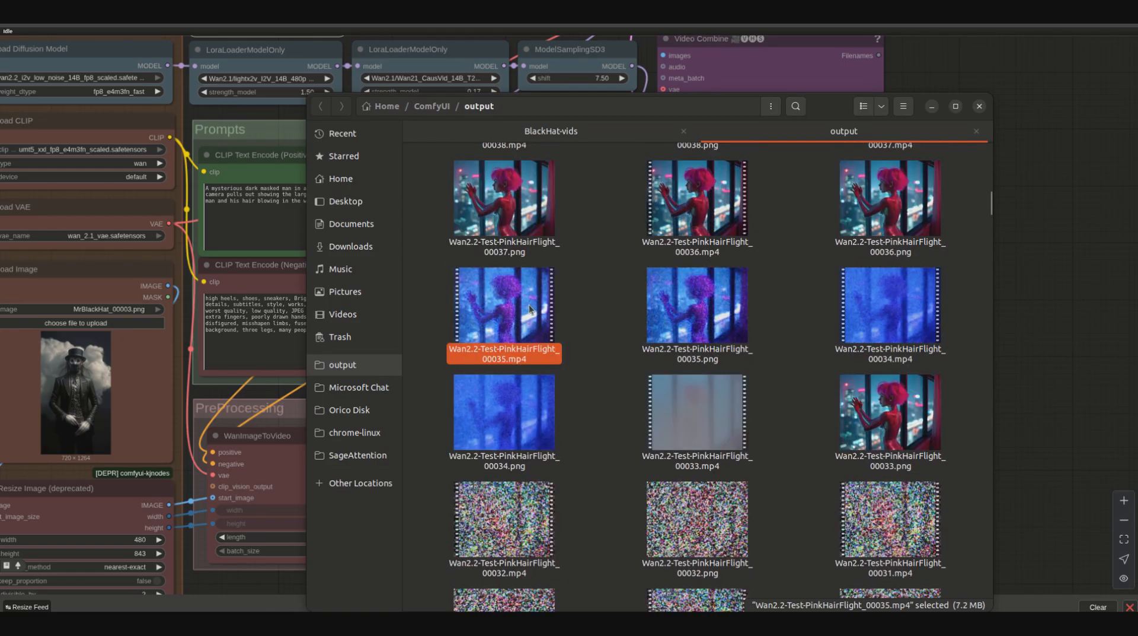
{"action": "right_click", "coordinate": [515, 312]}
{"action": "left_click", "coordinate": [564, 320]}
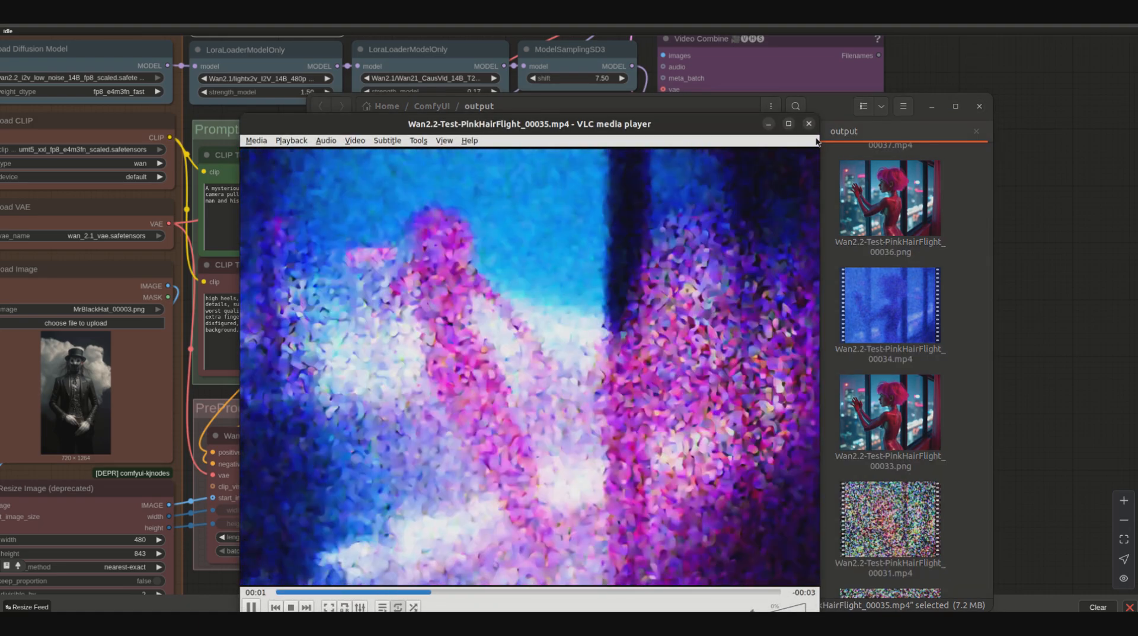
{"action": "left_click", "coordinate": [809, 124]}
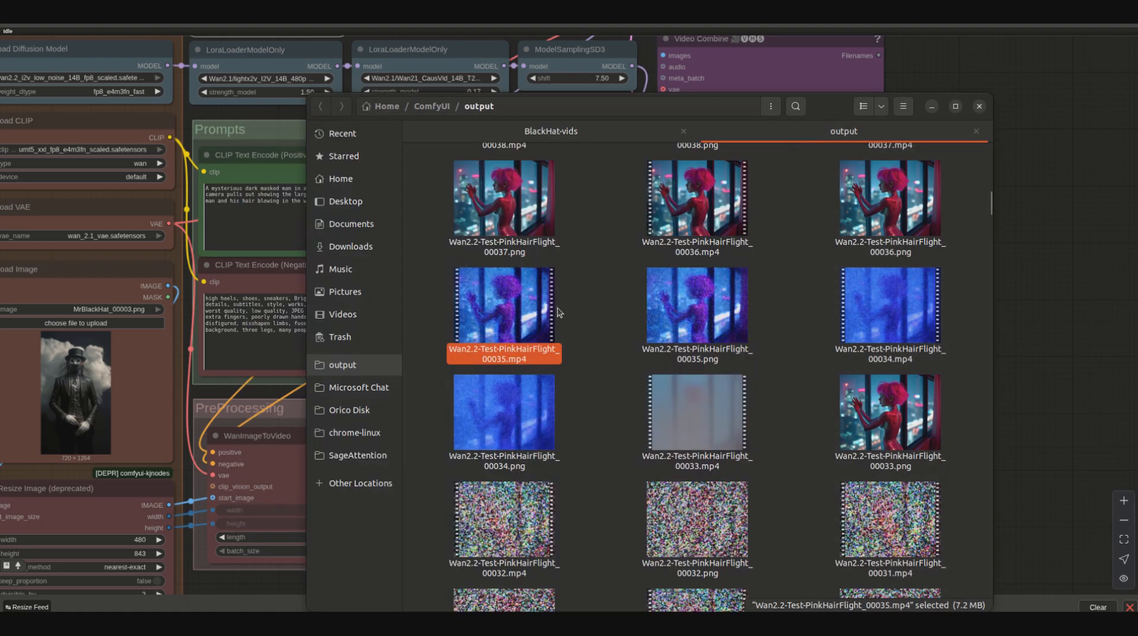
Step: Load the workflow from Wan2.2-Test-PinkHairFlight_00035.mp4 into ComfyUI and examine its two advanced KSamplers' step settings
{"action": "left_click_drag", "start_coordinate": [513, 309], "coordinate": [1059, 142]}
{"action": "scroll", "coordinate": [523, 294], "scroll_direction": "up", "scroll_amount": 5}
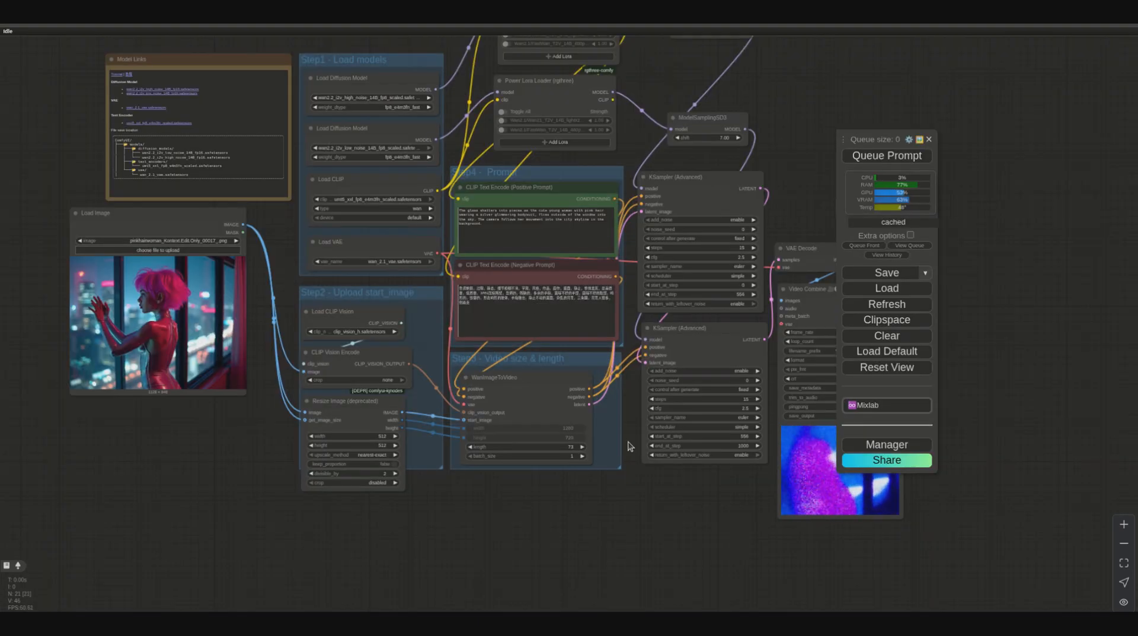
{"action": "scroll", "coordinate": [589, 348], "scroll_direction": "up", "scroll_amount": 4}
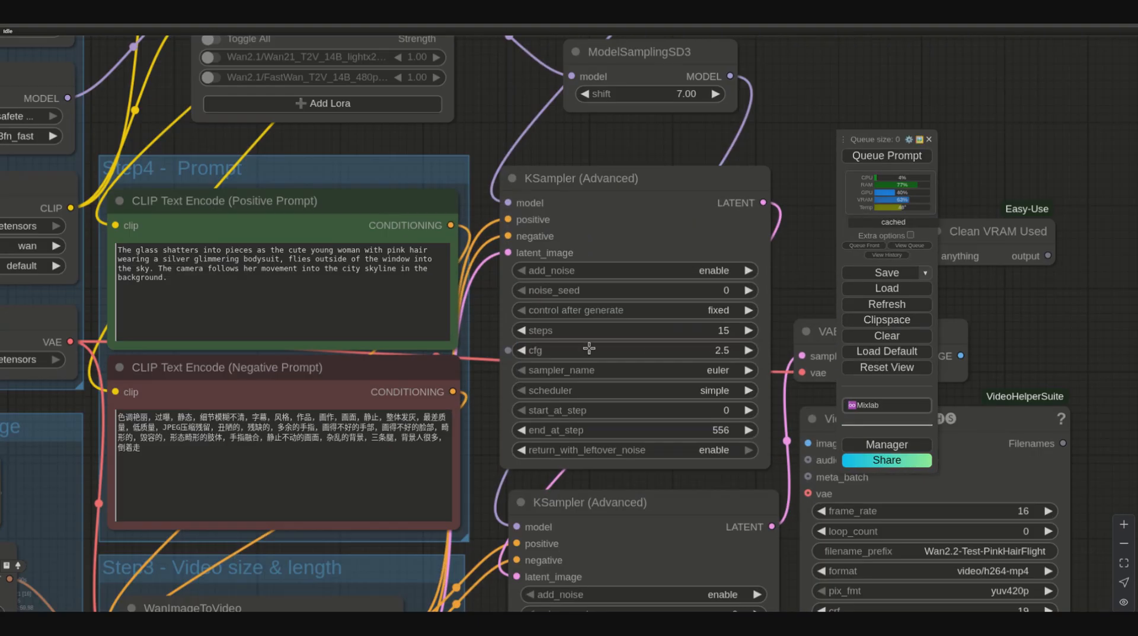
{"action": "scroll", "coordinate": [803, 296], "scroll_direction": "down", "scroll_amount": 5}
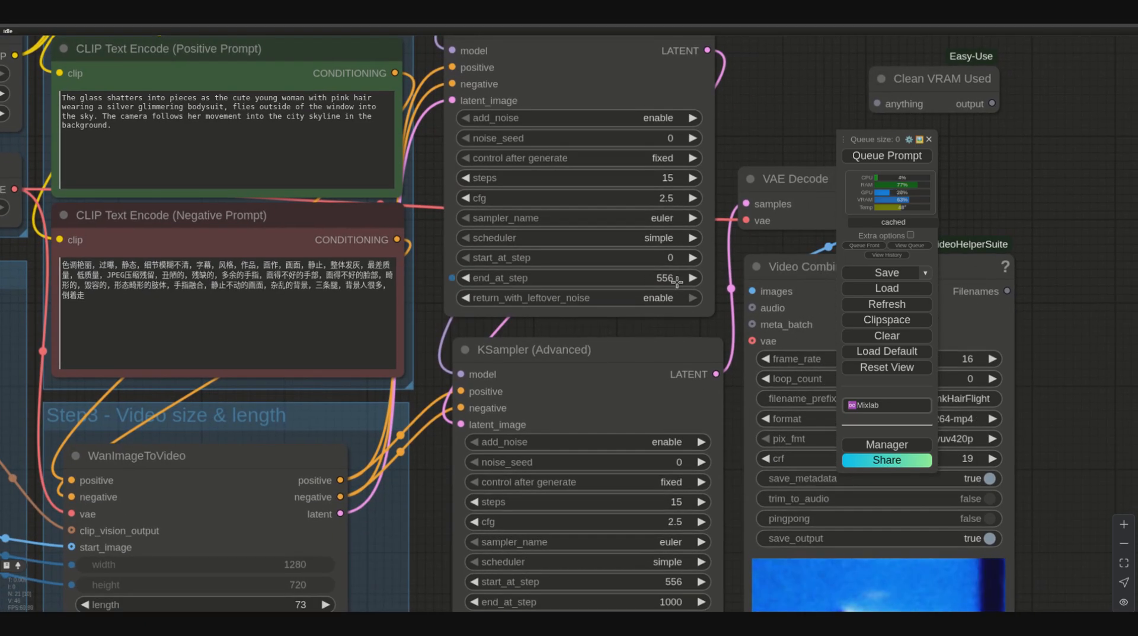
{"action": "scroll", "coordinate": [724, 326], "scroll_direction": "down", "scroll_amount": 5}
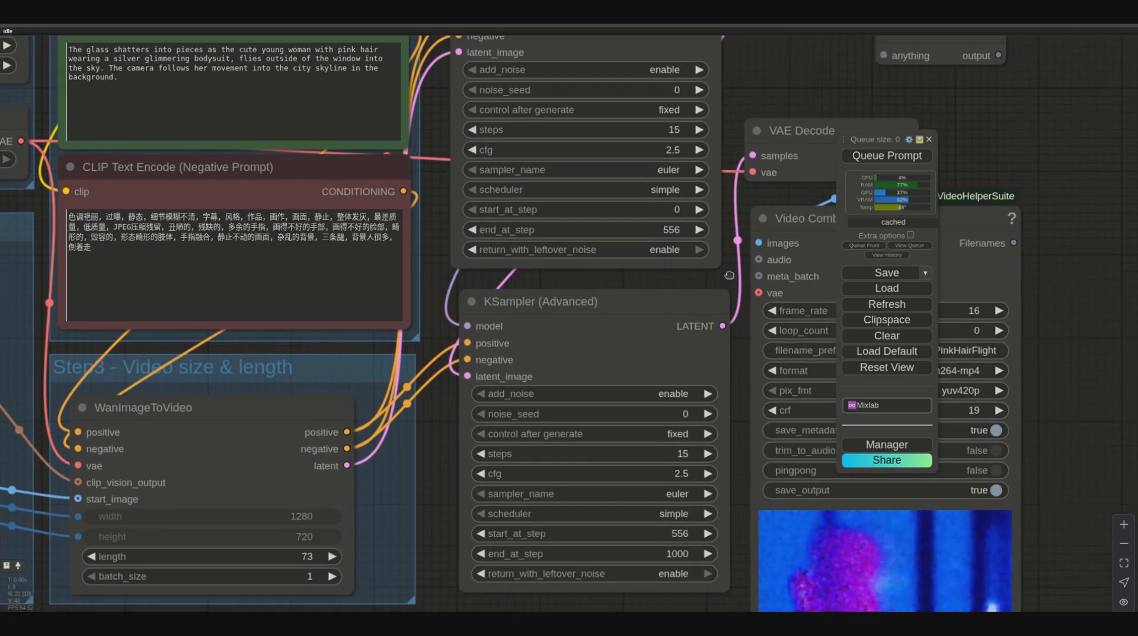
{"action": "scroll", "coordinate": [731, 278], "scroll_direction": "up", "scroll_amount": 4}
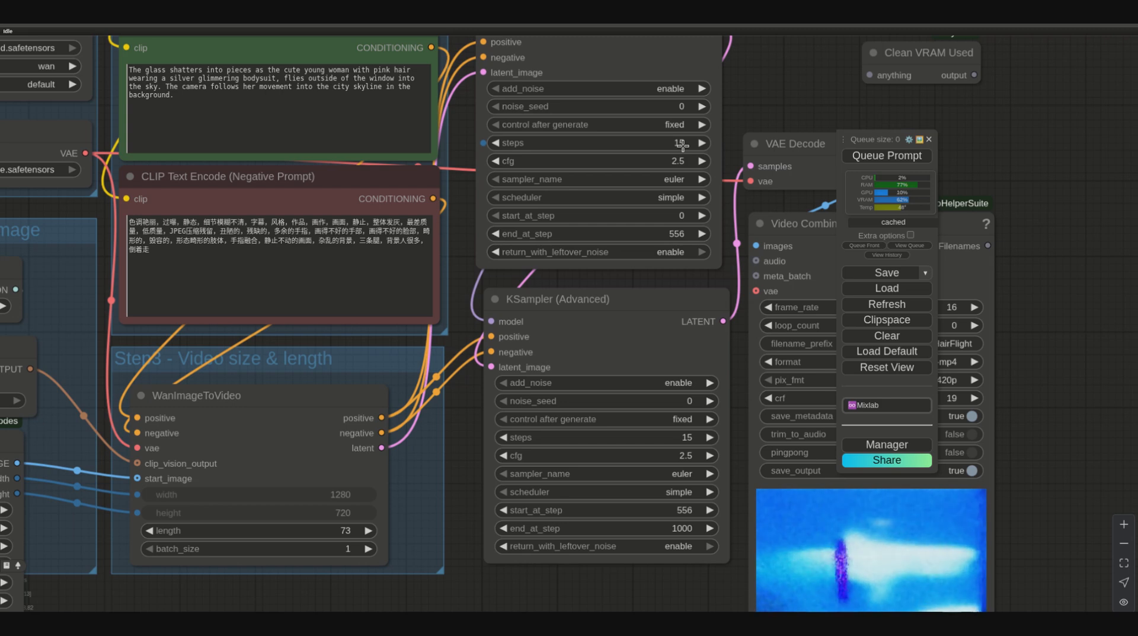
Step: Set end_at_step to 10 on the first KSampler of the PinkHairFlight workflow
{"action": "left_click_drag", "start_coordinate": [717, 587], "coordinate": [437, 398]}
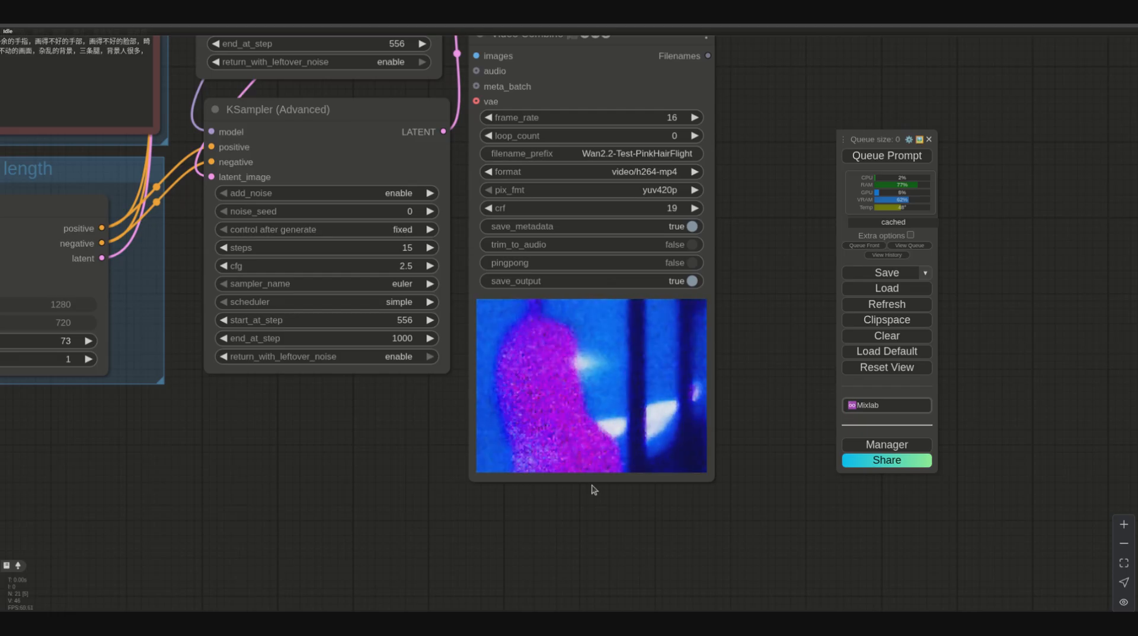
{"action": "left_click_drag", "start_coordinate": [755, 253], "coordinate": [779, 439]}
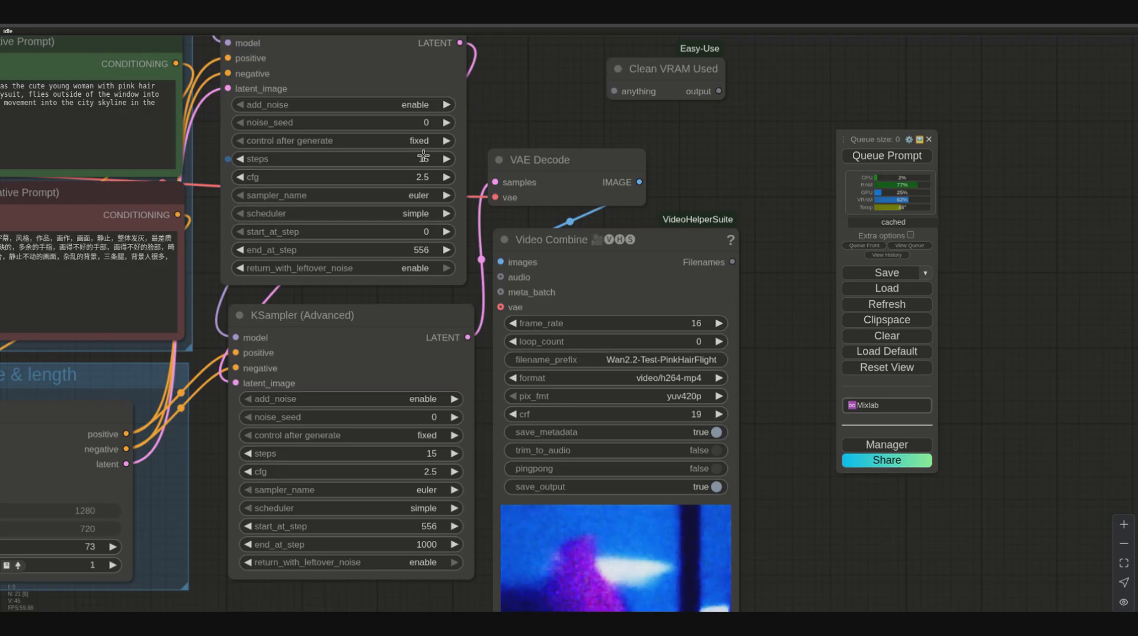
{"action": "left_click", "coordinate": [424, 251]}
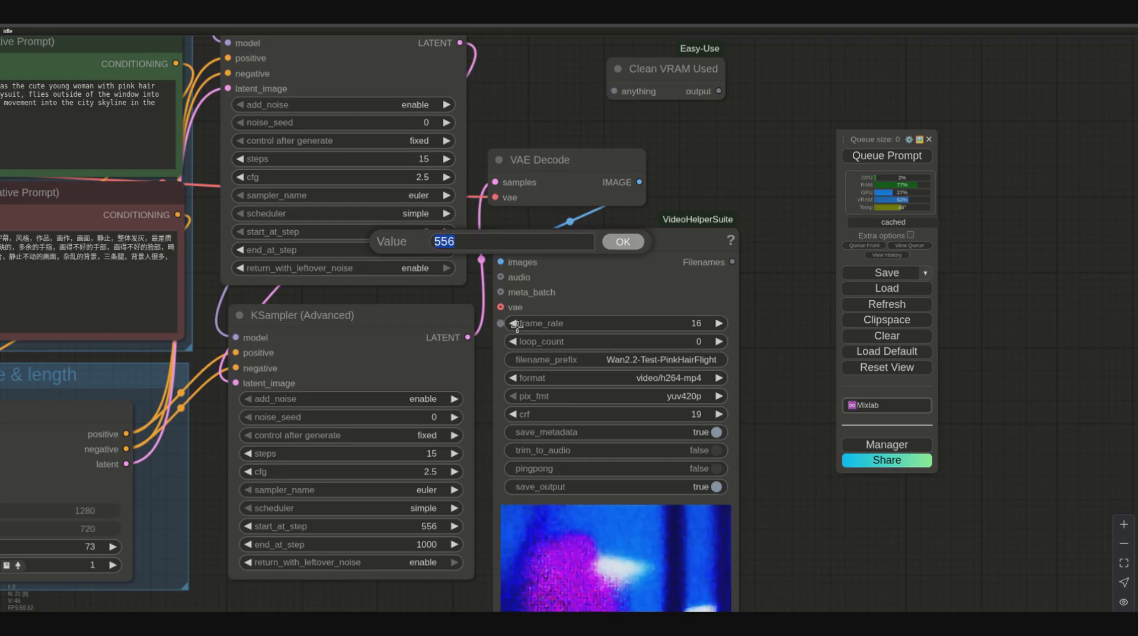
{"action": "key", "text": "Return"}
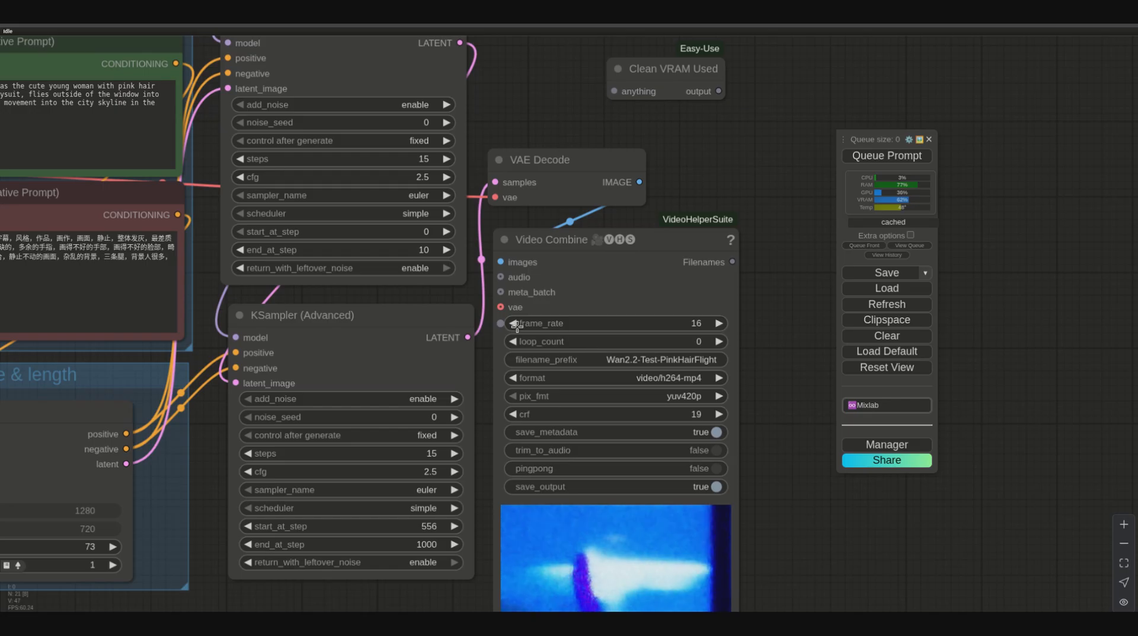
Step: On the second KSampler, set start_at_step to 10, end_at_step to 15 and add_noise to disable
{"action": "left_click", "coordinate": [435, 527]}
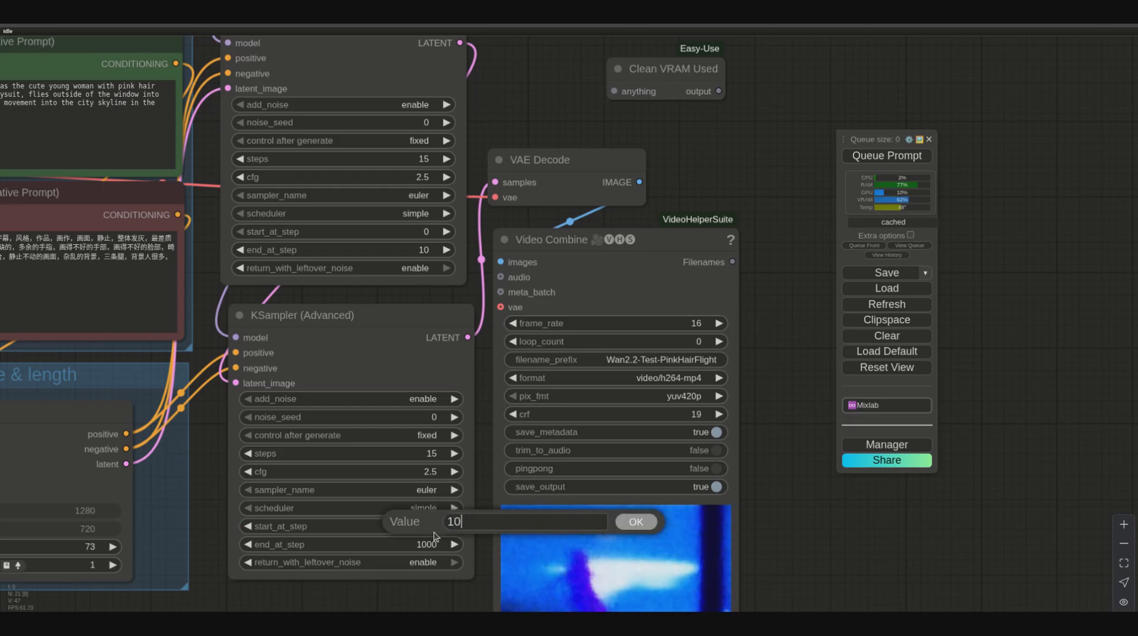
{"action": "key", "text": "Return"}
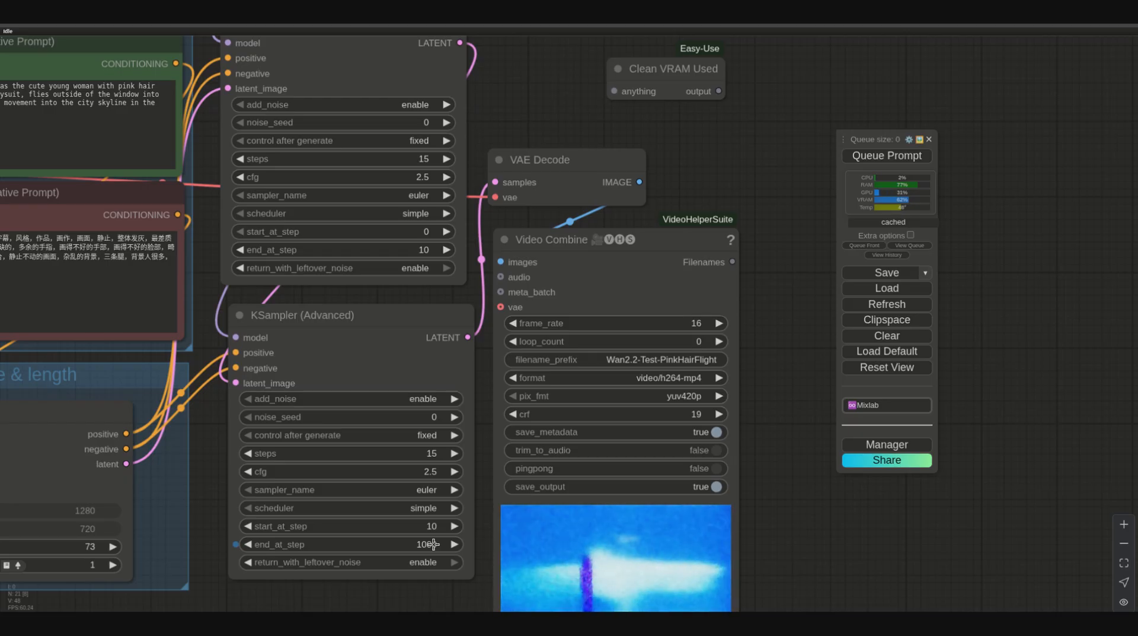
{"action": "left_click", "coordinate": [433, 544]}
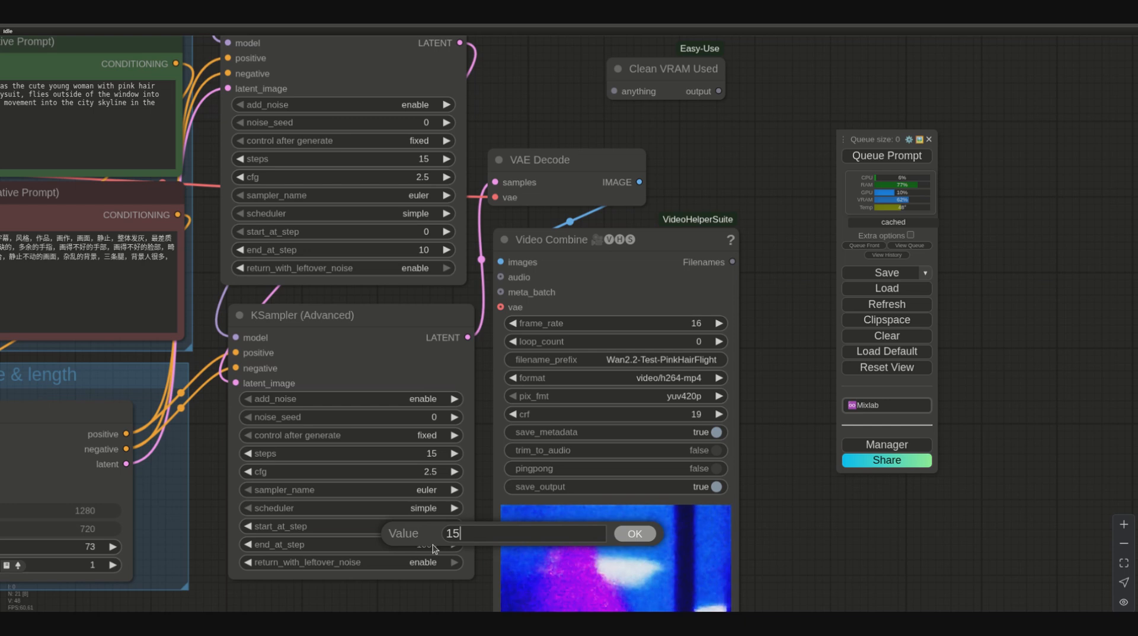
{"action": "key", "text": "Return"}
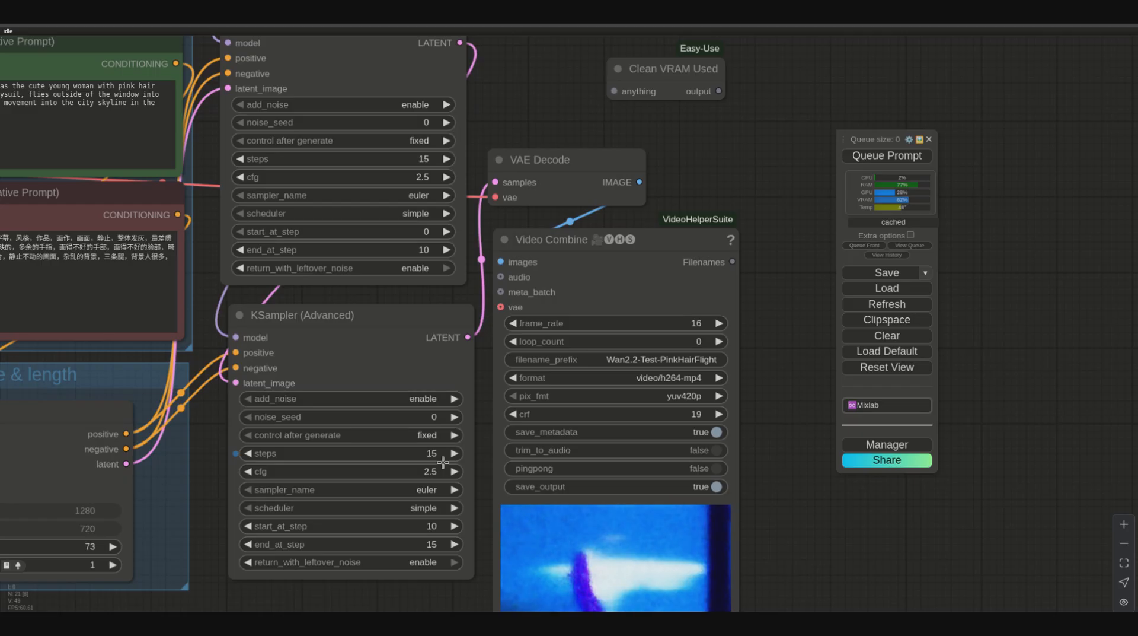
{"action": "scroll", "coordinate": [443, 462], "scroll_direction": "down", "scroll_amount": 3}
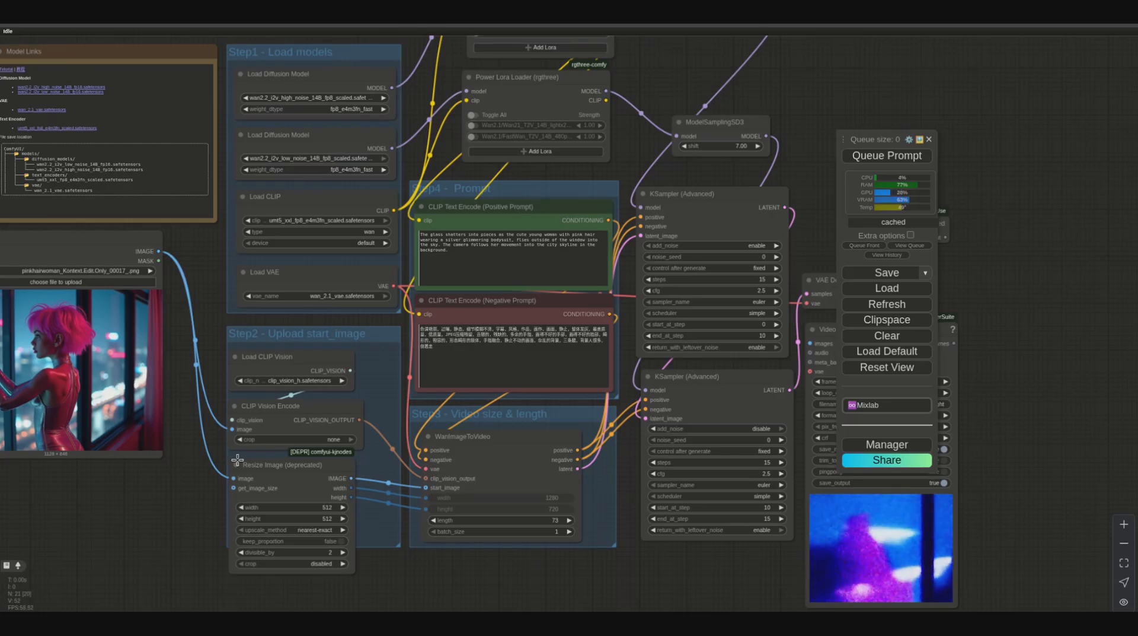
Step: Review the newly generated pink-hair clip in Video Combine alongside the second KSampler's settings
{"action": "left_click_drag", "start_coordinate": [174, 509], "coordinate": [253, 506]}
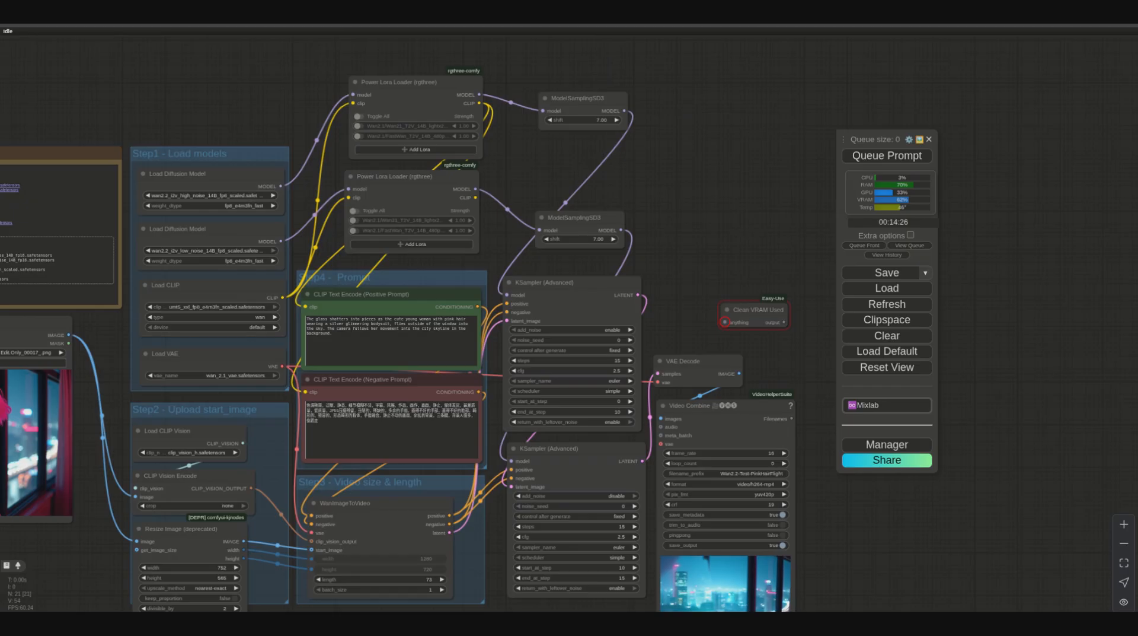
{"action": "left_click_drag", "start_coordinate": [821, 526], "coordinate": [805, 394]}
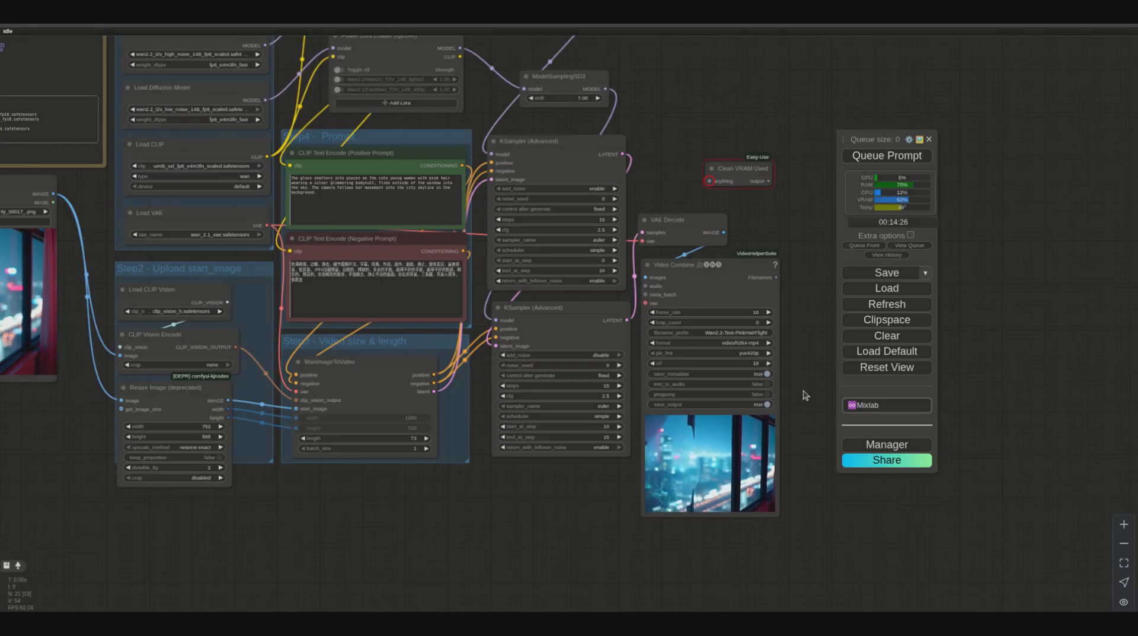
{"action": "scroll", "coordinate": [807, 395], "scroll_direction": "up", "scroll_amount": 3}
{"action": "scroll", "coordinate": [783, 409], "scroll_direction": "up", "scroll_amount": 5}
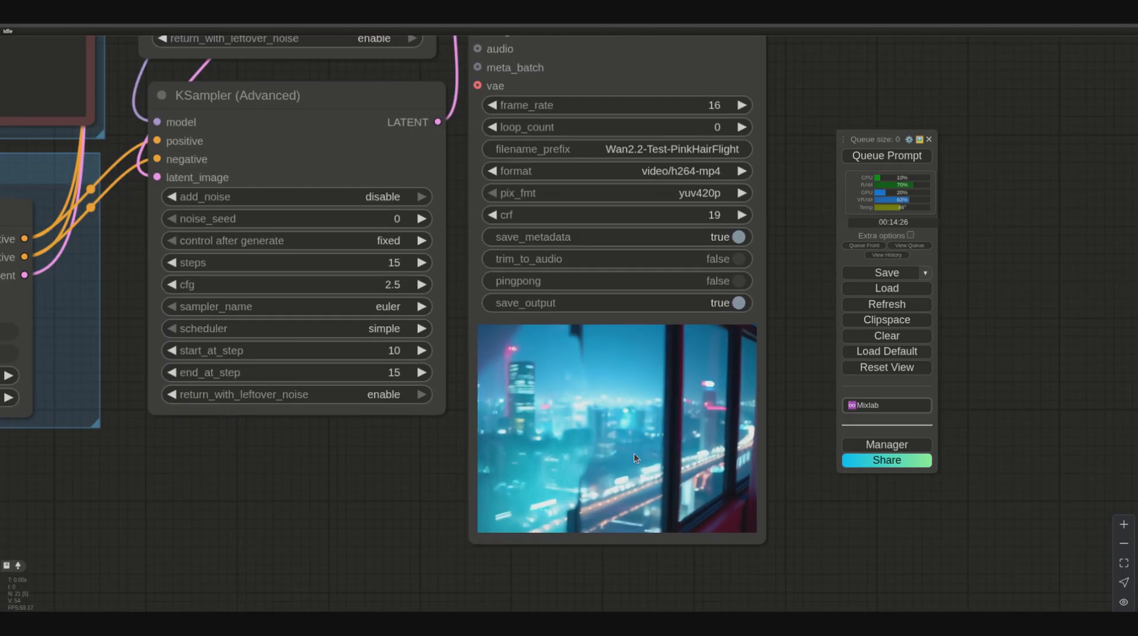
{"action": "left_click_drag", "start_coordinate": [388, 498], "coordinate": [473, 500]}
{"action": "scroll", "coordinate": [472, 500], "scroll_direction": "down", "scroll_amount": 1}
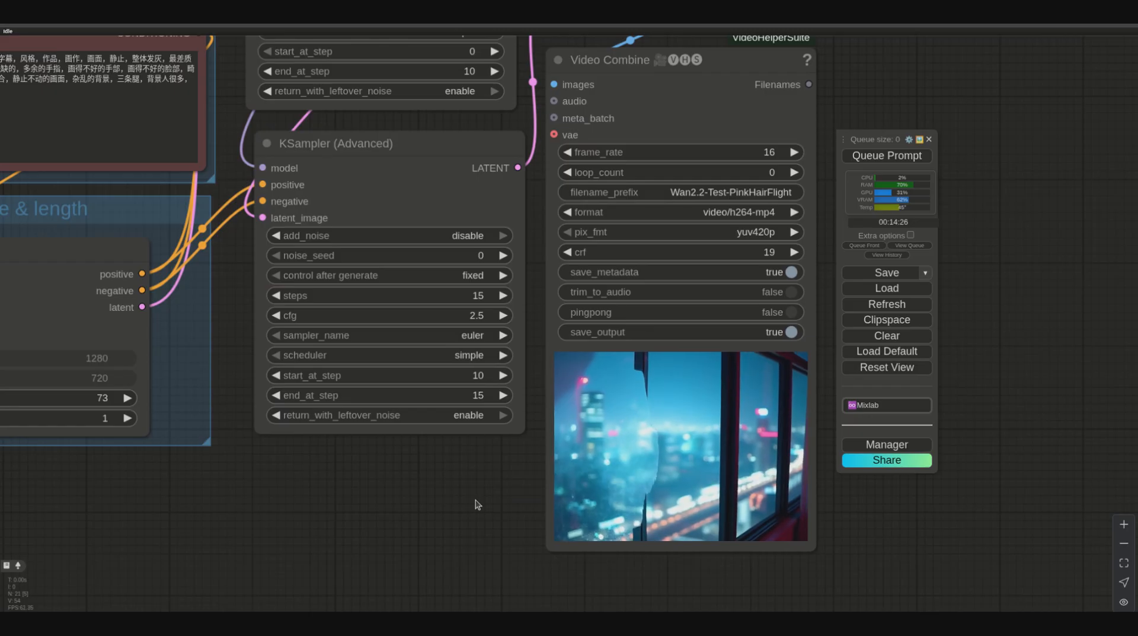
Step: Set return_with_leftover_noise to disable on the second KSampler
{"action": "left_click_drag", "start_coordinate": [478, 504], "coordinate": [511, 521]}
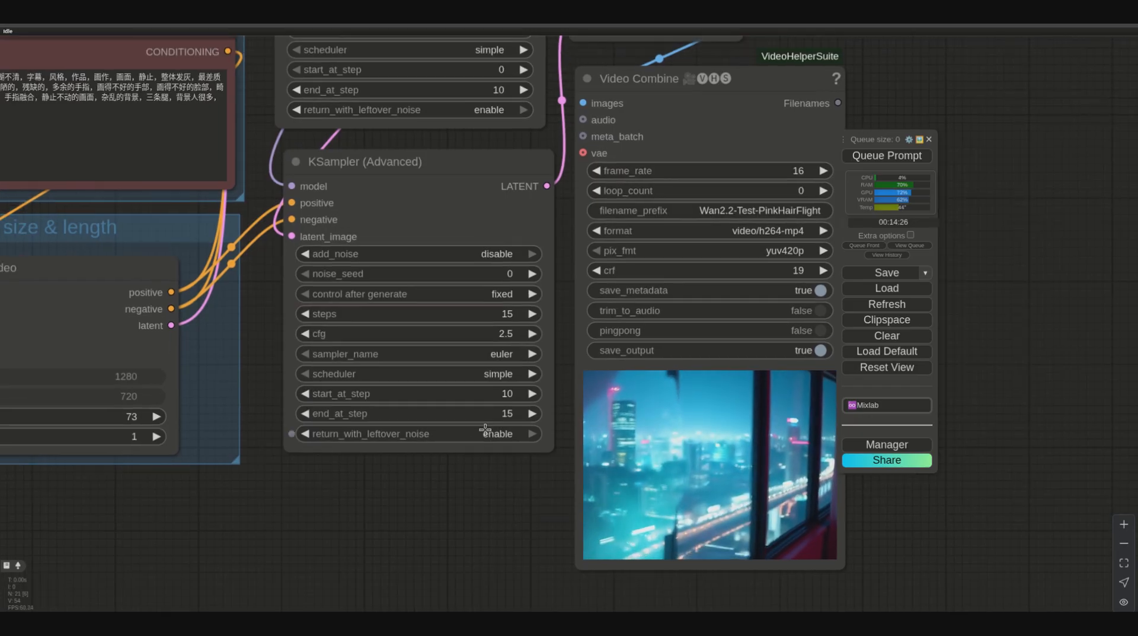
{"action": "left_click", "coordinate": [503, 435]}
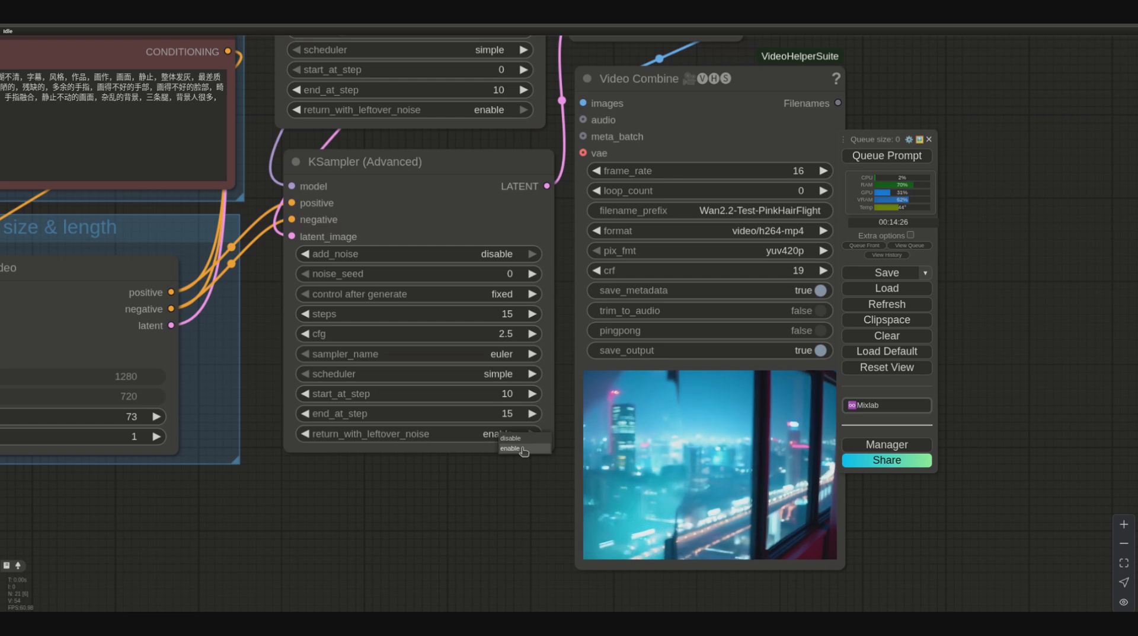
{"action": "left_click", "coordinate": [523, 450]}
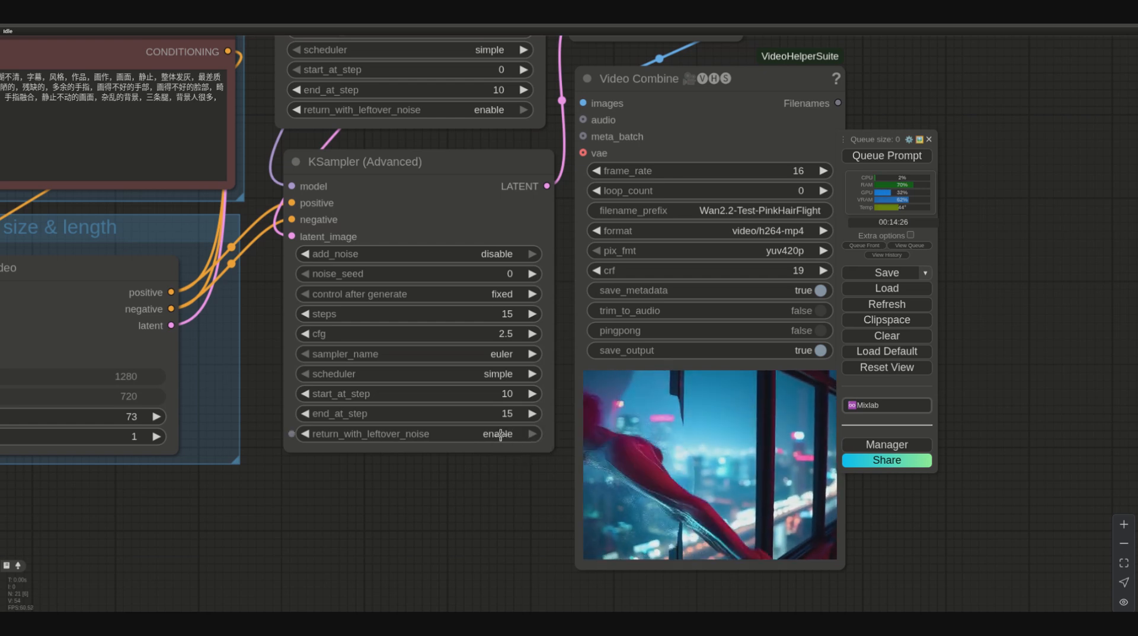
{"action": "scroll", "coordinate": [522, 452], "scroll_direction": "down", "scroll_amount": 5}
{"action": "scroll", "coordinate": [520, 129], "scroll_direction": "up", "scroll_amount": 4}
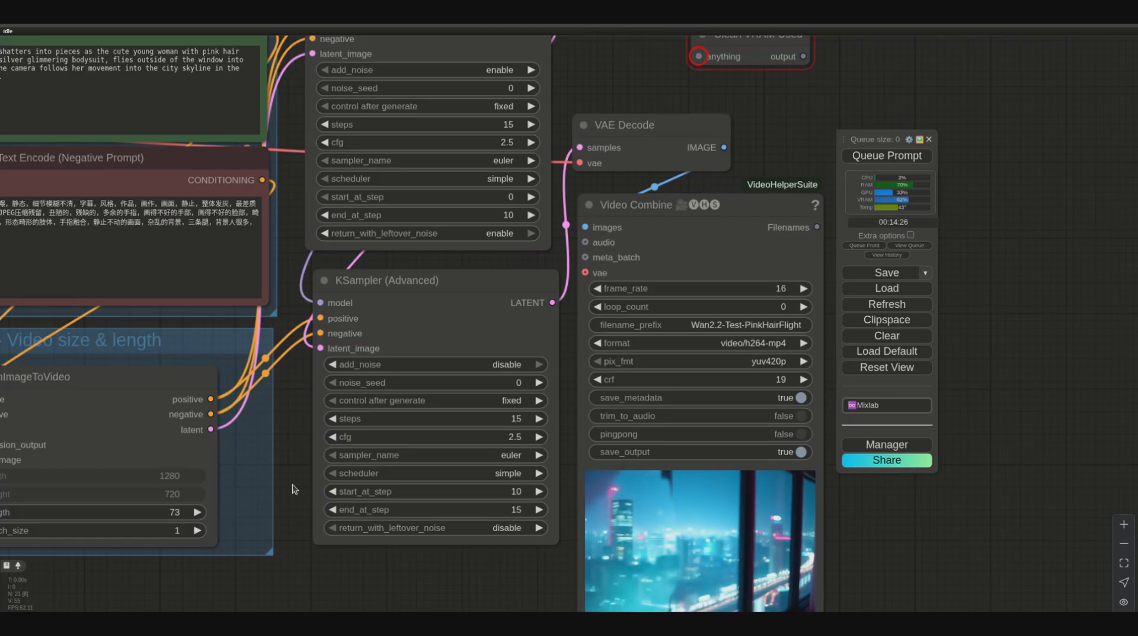
Step: Check the step ranges and noise settings of both KSamplers against the pink-hair clip in Video Combine
{"action": "scroll", "coordinate": [453, 521], "scroll_direction": "down", "scroll_amount": 4}
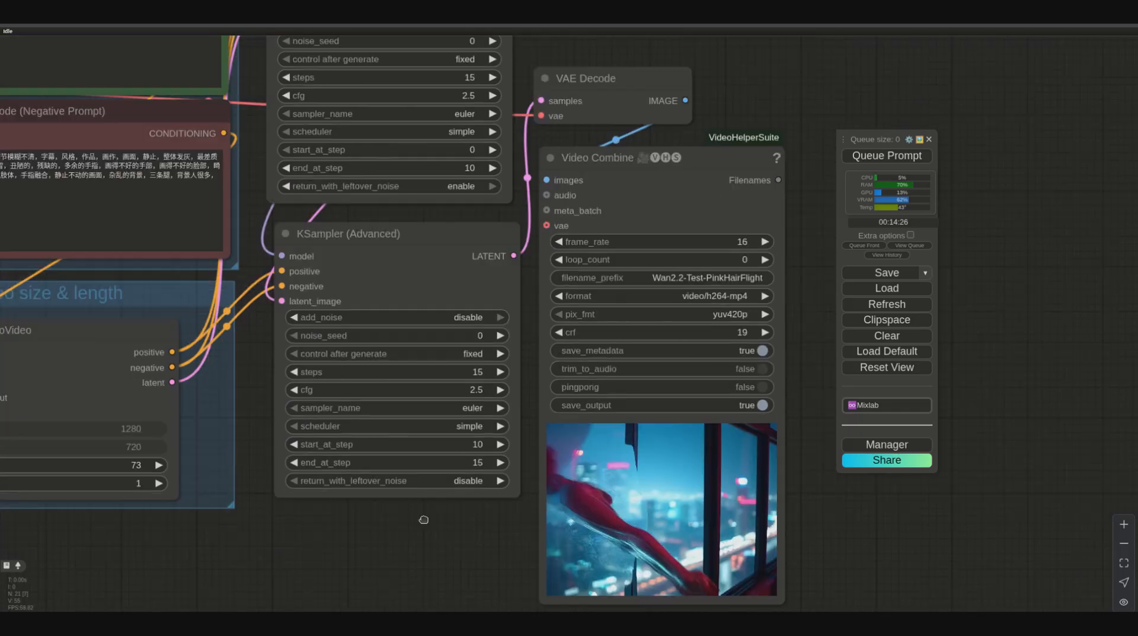
{"action": "scroll", "coordinate": [415, 510], "scroll_direction": "up", "scroll_amount": 5}
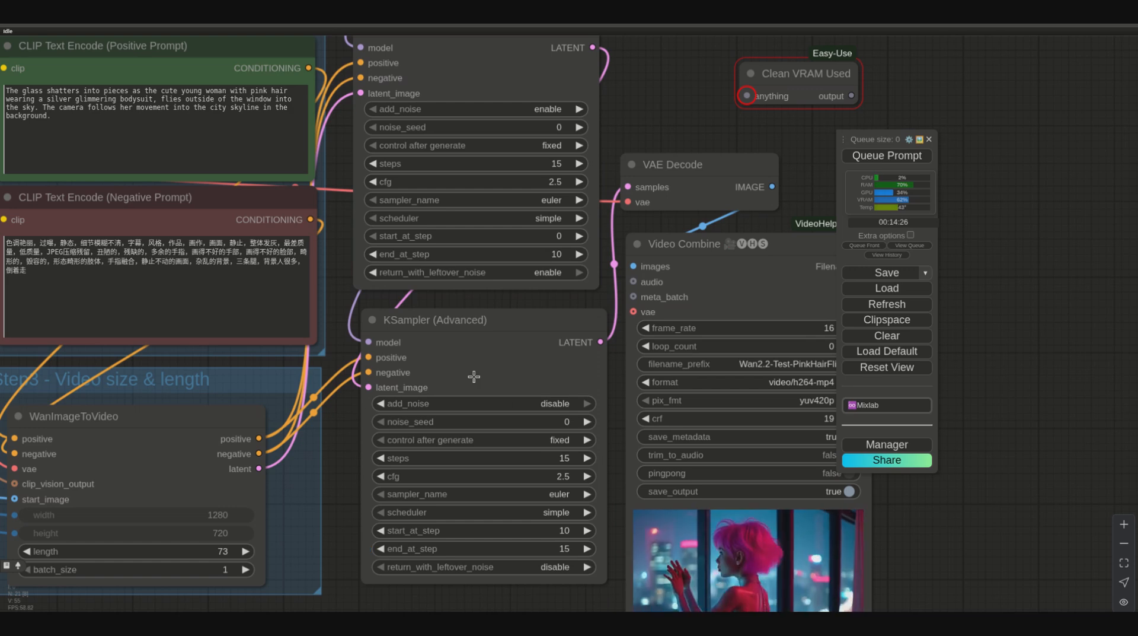
{"action": "left_click_drag", "start_coordinate": [503, 604], "coordinate": [376, 609]}
{"action": "scroll", "coordinate": [438, 277], "scroll_direction": "up", "scroll_amount": 2}
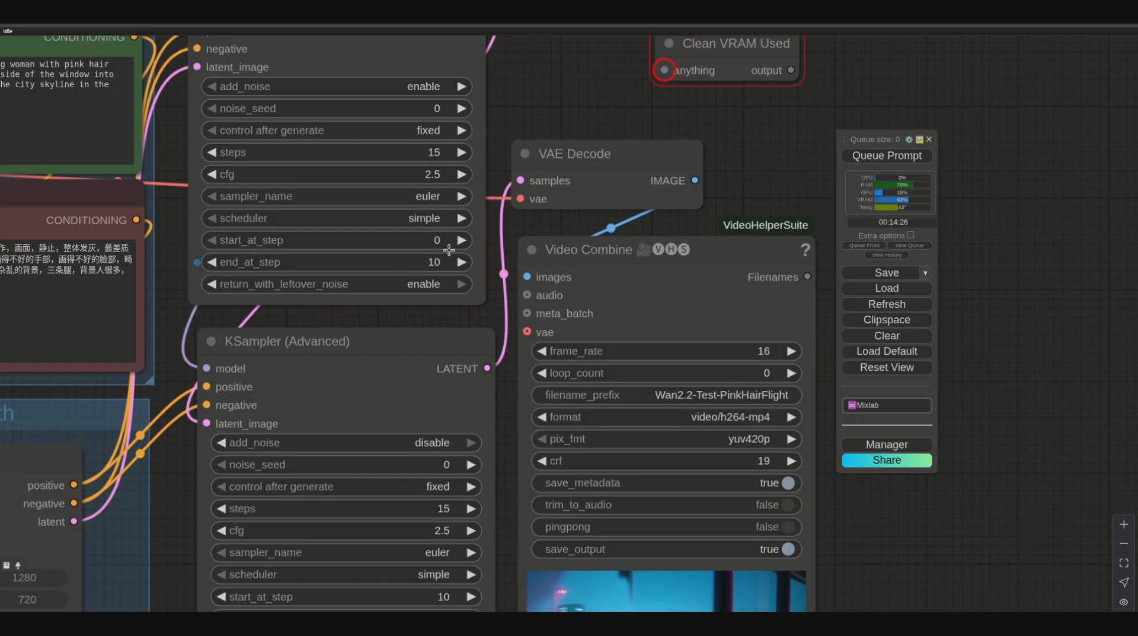
{"action": "scroll", "coordinate": [449, 311], "scroll_direction": "down", "scroll_amount": 1}
{"action": "scroll", "coordinate": [449, 313], "scroll_direction": "down", "scroll_amount": 5}
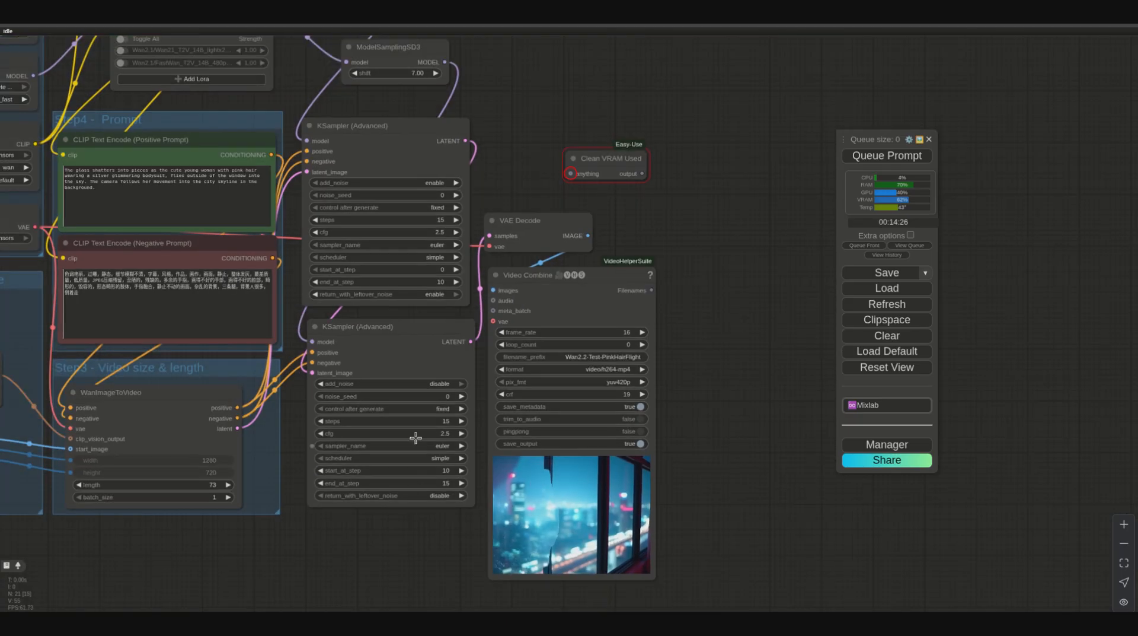
{"action": "scroll", "coordinate": [425, 552], "scroll_direction": "up", "scroll_amount": 5}
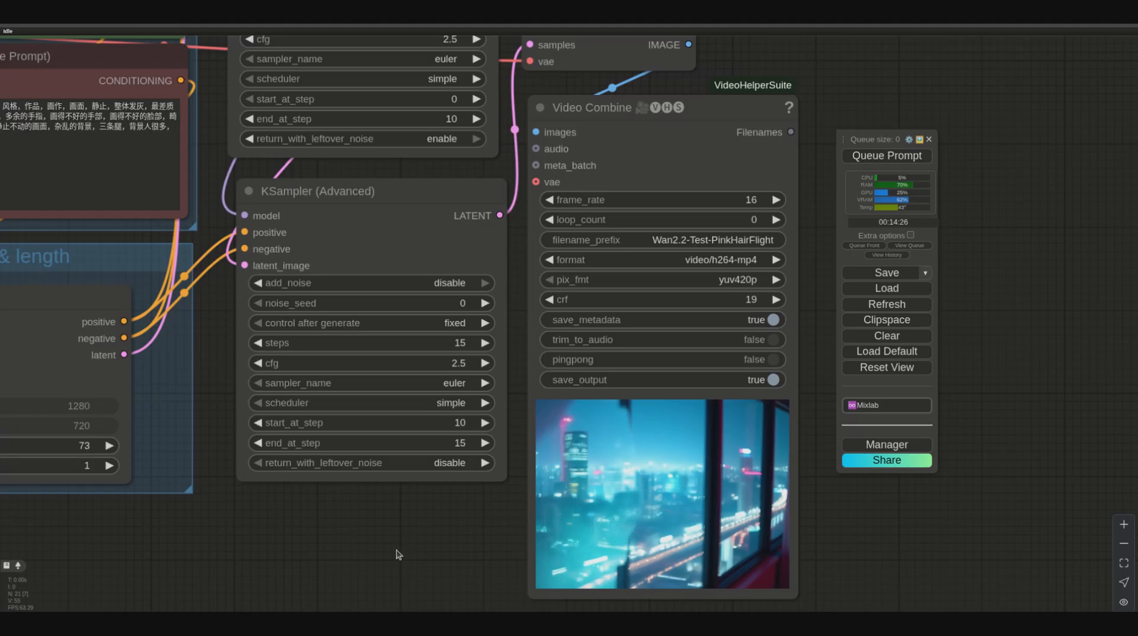
Step: Examine the prompts, model loaders, LoRA loaders and ModelSamplingSD3 nodes feeding the two KSamplers
{"action": "left_click_drag", "start_coordinate": [343, 539], "coordinate": [375, 548]}
{"action": "scroll", "coordinate": [397, 556], "scroll_direction": "down", "scroll_amount": 5}
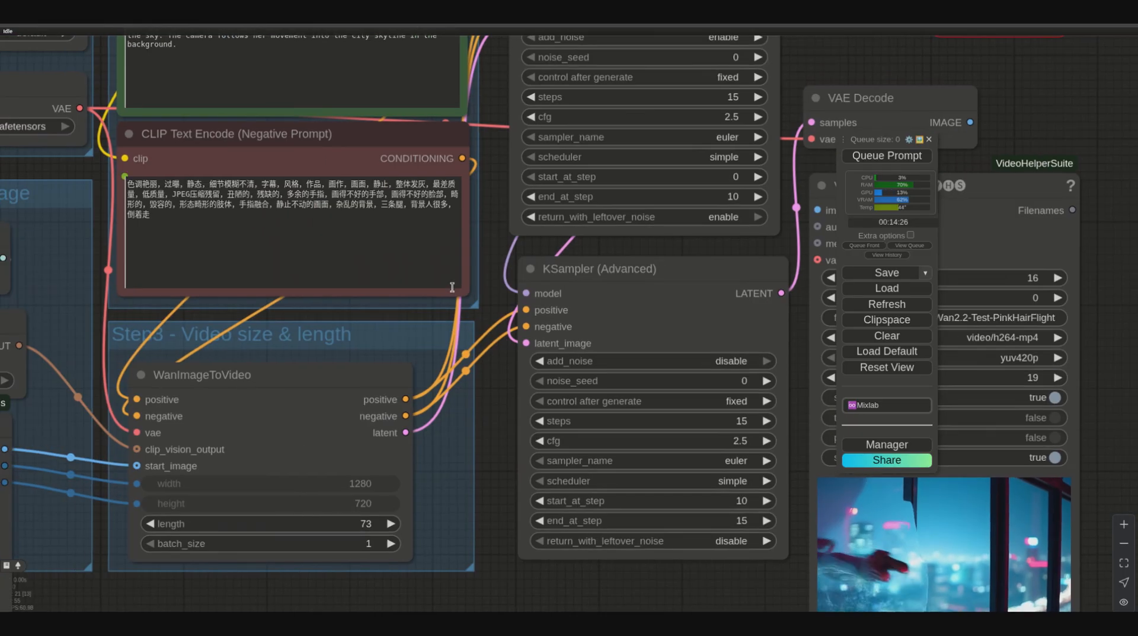
{"action": "scroll", "coordinate": [296, 130], "scroll_direction": "up", "scroll_amount": 6}
{"action": "scroll", "coordinate": [296, 129], "scroll_direction": "down", "scroll_amount": 6}
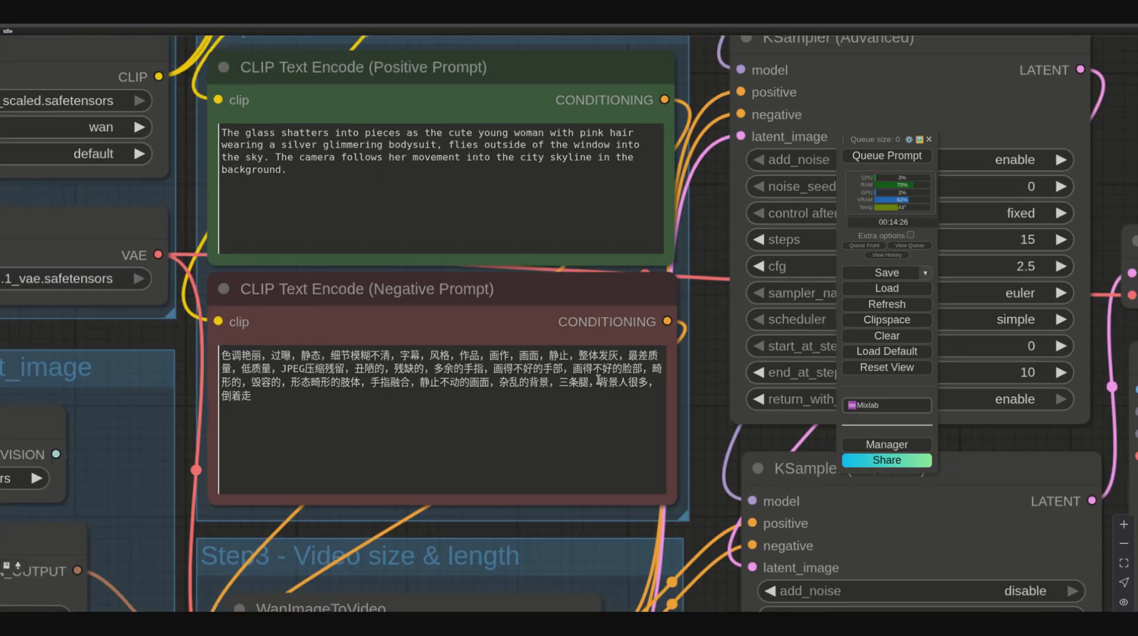
{"action": "left_click_drag", "start_coordinate": [719, 603], "coordinate": [412, 508]}
{"action": "scroll", "coordinate": [533, 297], "scroll_direction": "up", "scroll_amount": 6}
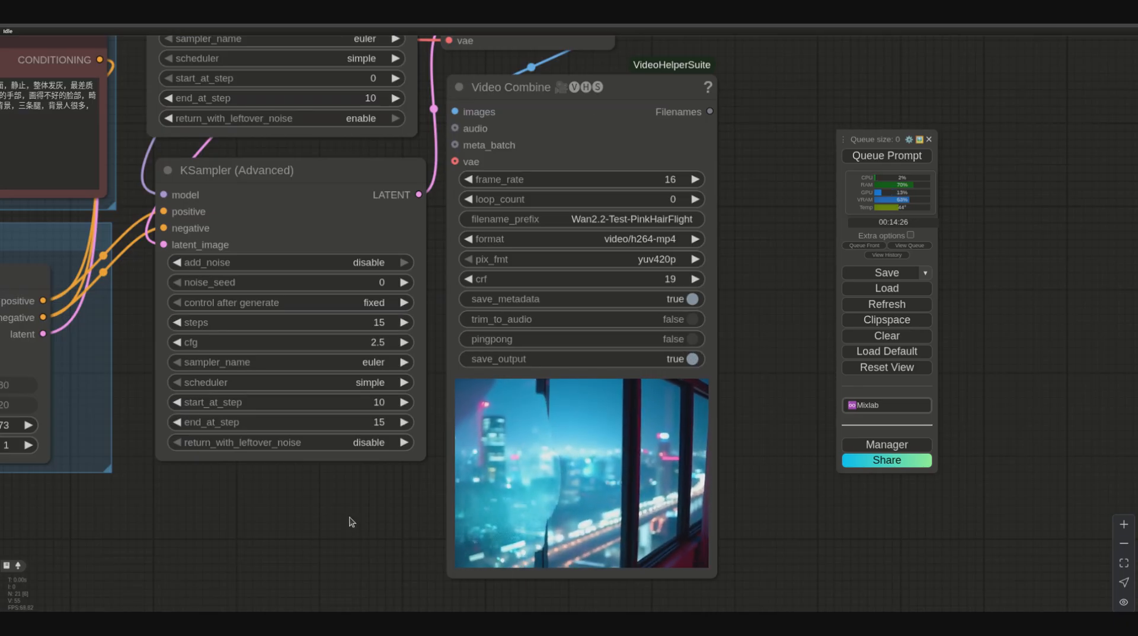
{"action": "left_click_drag", "start_coordinate": [265, 501], "coordinate": [509, 587]}
{"action": "scroll", "coordinate": [393, 55], "scroll_direction": "down", "scroll_amount": 5}
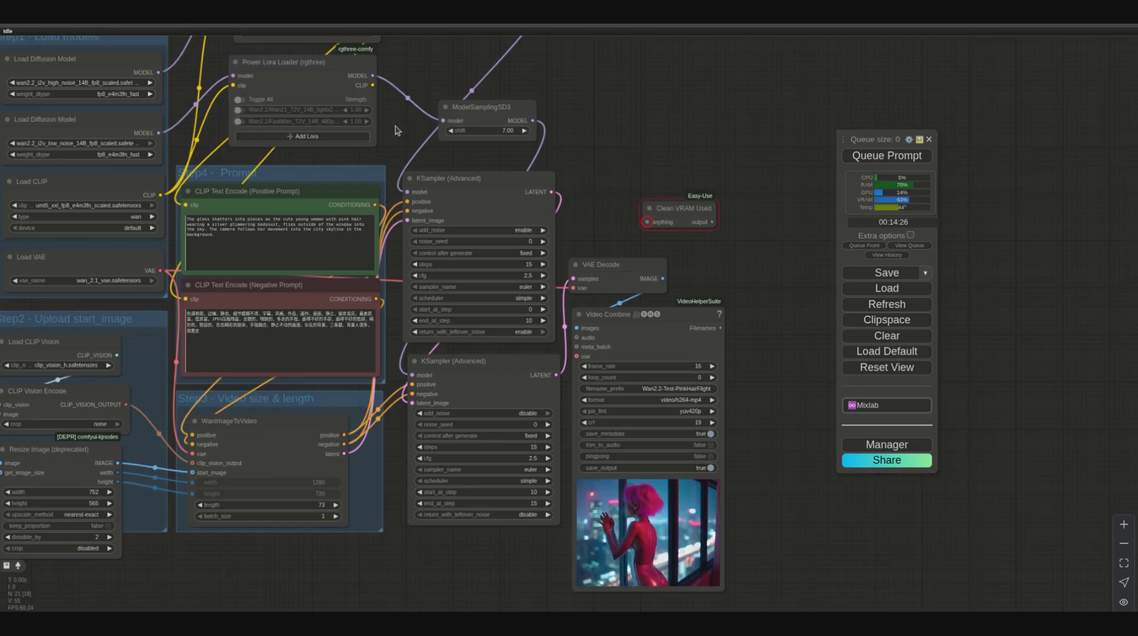
{"action": "scroll", "coordinate": [564, 340], "scroll_direction": "up", "scroll_amount": 3}
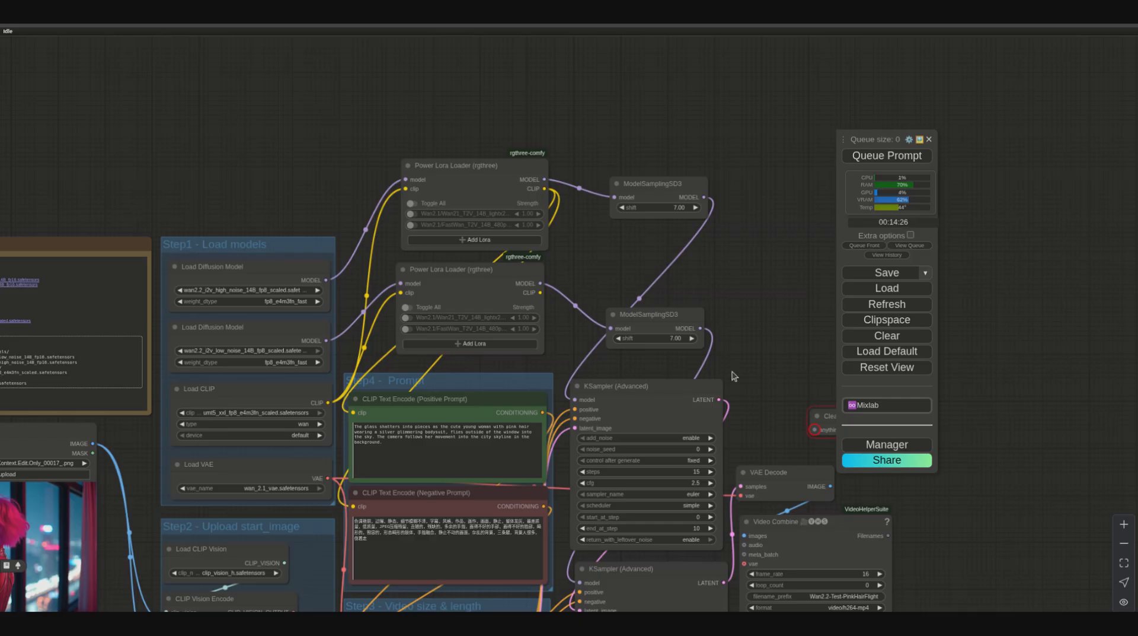
Step: Delete the unconnected Clean VRAM Used node above VAE Decode
{"action": "left_click_drag", "start_coordinate": [734, 376], "coordinate": [572, 197]}
{"action": "left_click", "coordinate": [689, 238]}
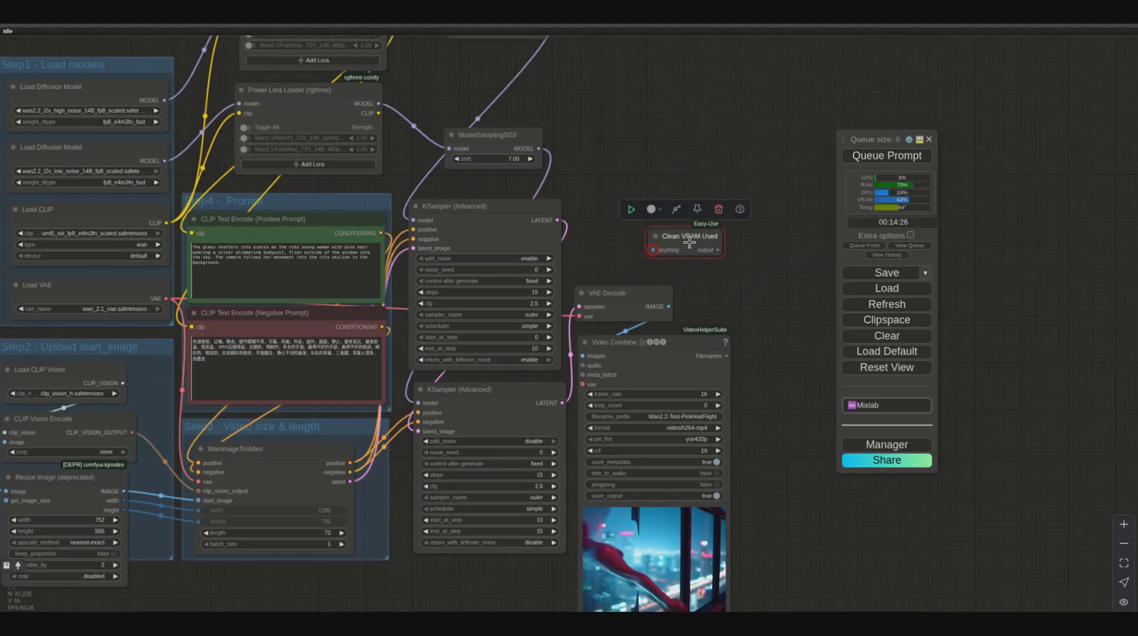
{"action": "left_click", "coordinate": [765, 389]}
Step: Inspect the pink-hair clip up close in Video Combine for remaining noise
{"action": "scroll", "coordinate": [652, 462], "scroll_direction": "up", "scroll_amount": 5}
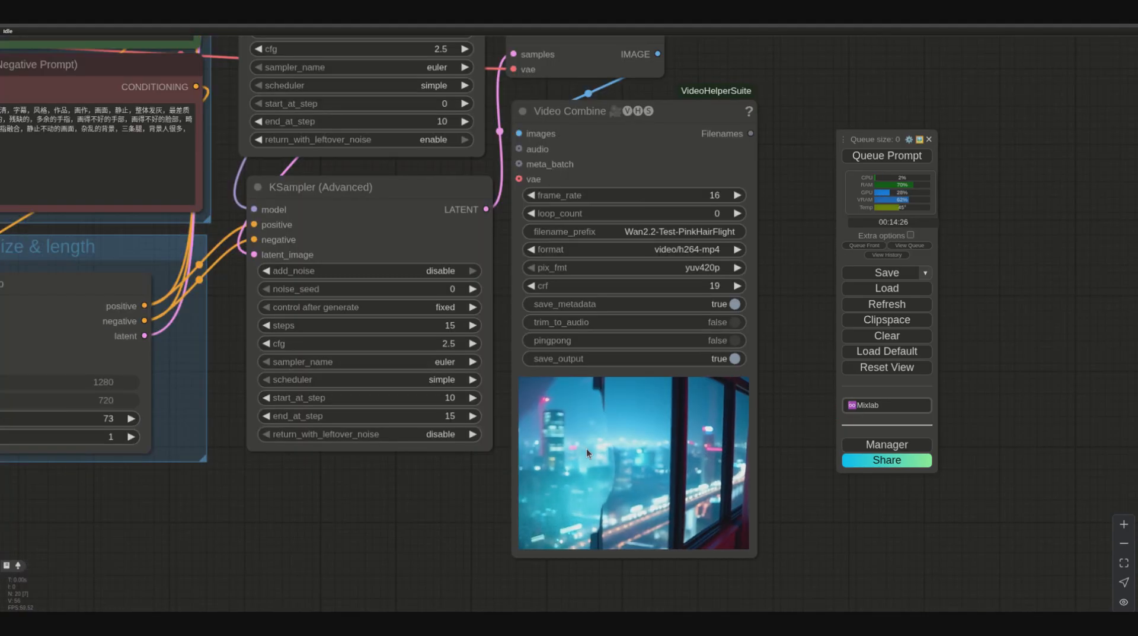
{"action": "scroll", "coordinate": [585, 449], "scroll_direction": "up", "scroll_amount": 4}
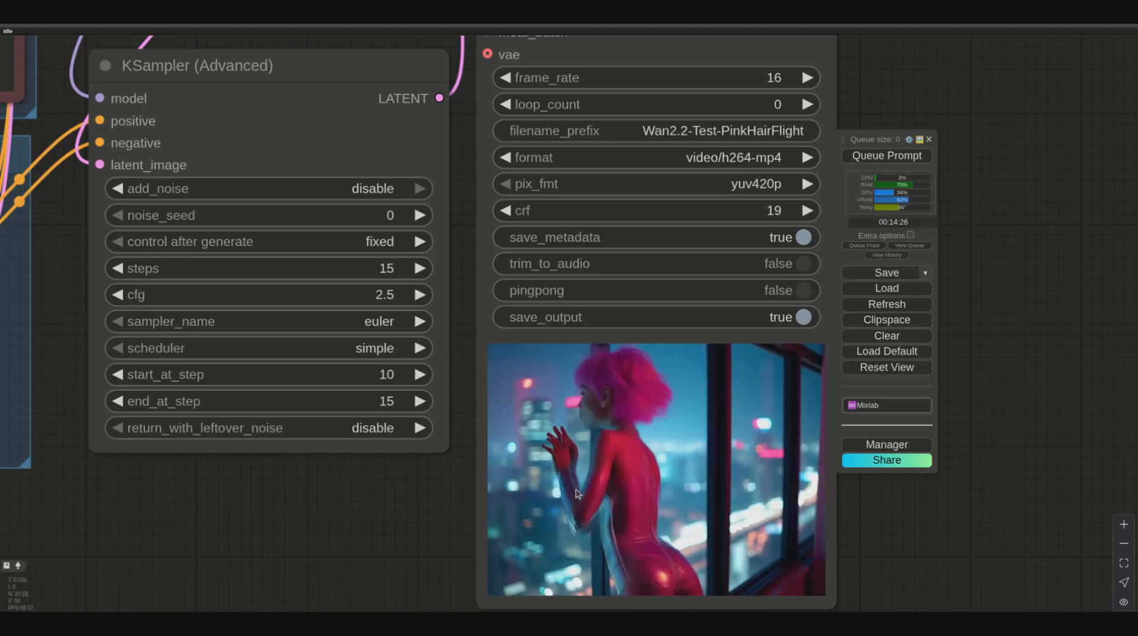
{"action": "scroll", "coordinate": [335, 527], "scroll_direction": "down", "scroll_amount": 5}
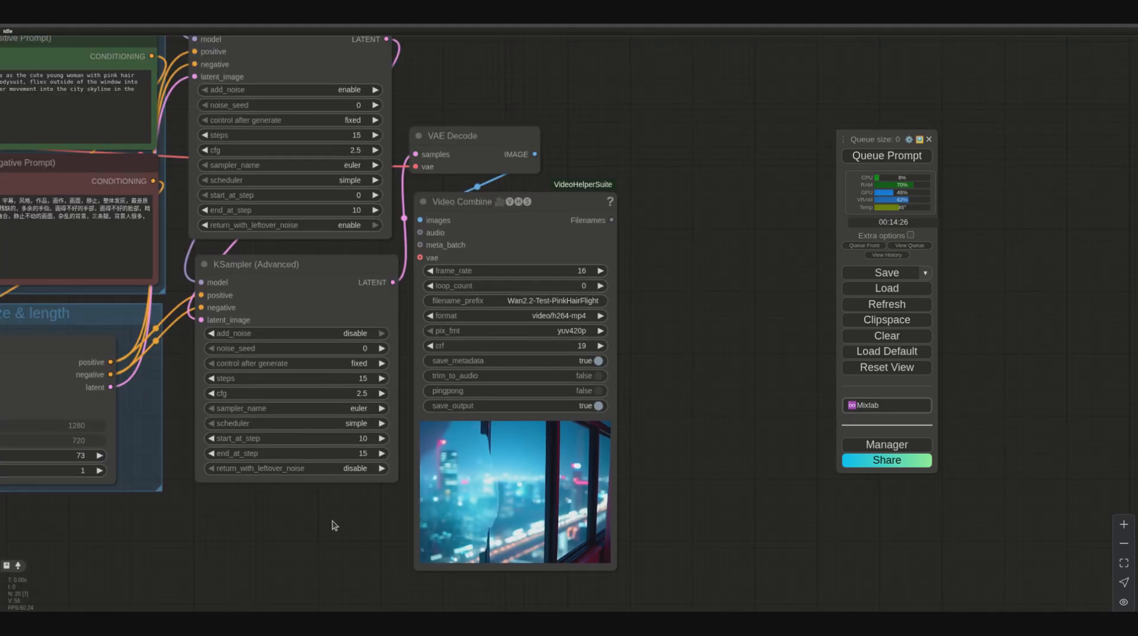
{"action": "left_click_drag", "start_coordinate": [335, 526], "coordinate": [686, 534]}
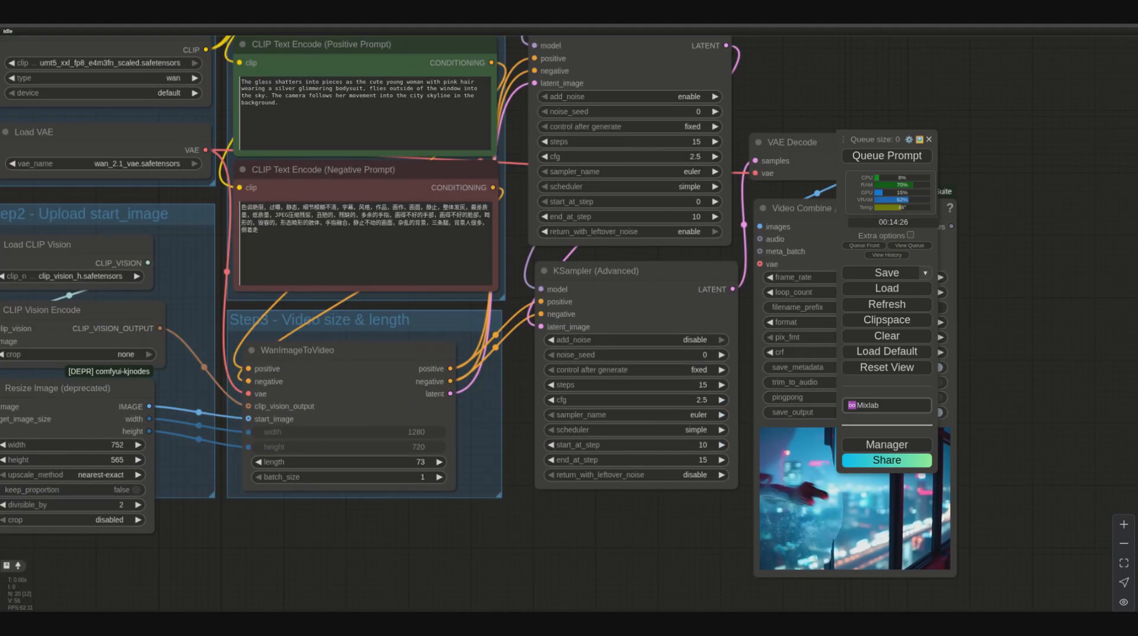
Step: Switch to the ComfyUI output folder, play Wan2.2-Test-PinkHairFlight_00069.mp4 and close the media player
{"action": "key", "text": "alt+Tab"}
{"action": "scroll", "coordinate": [618, 342], "scroll_direction": "up", "scroll_amount": 5}
{"action": "scroll", "coordinate": [619, 342], "scroll_direction": "up", "scroll_amount": 5}
{"action": "double_click", "coordinate": [617, 339]}
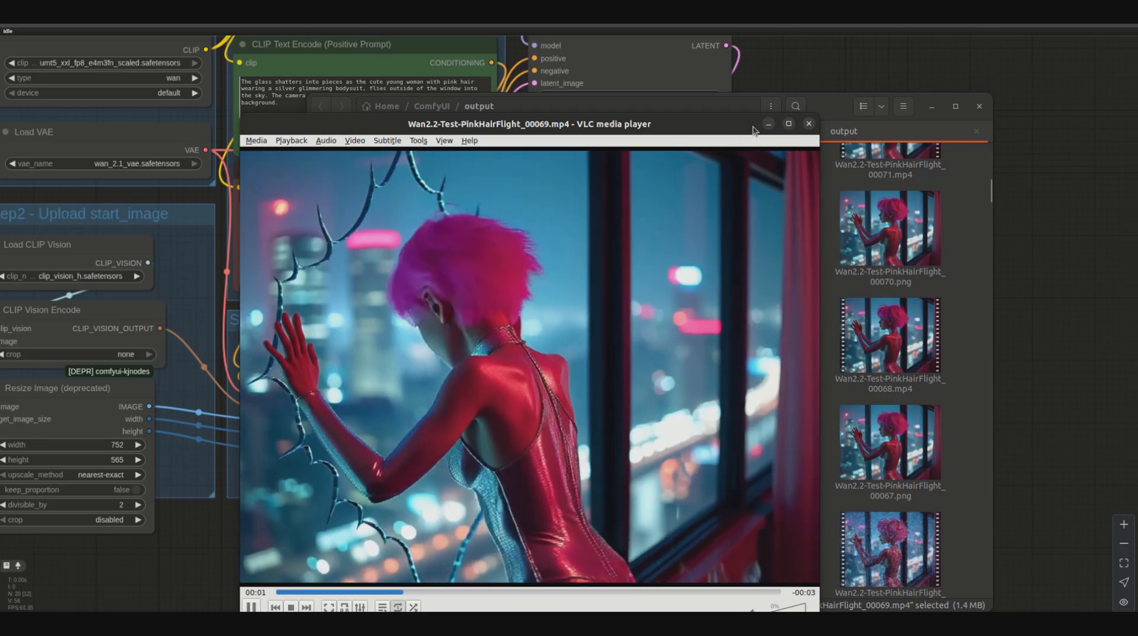
{"action": "left_click", "coordinate": [809, 123]}
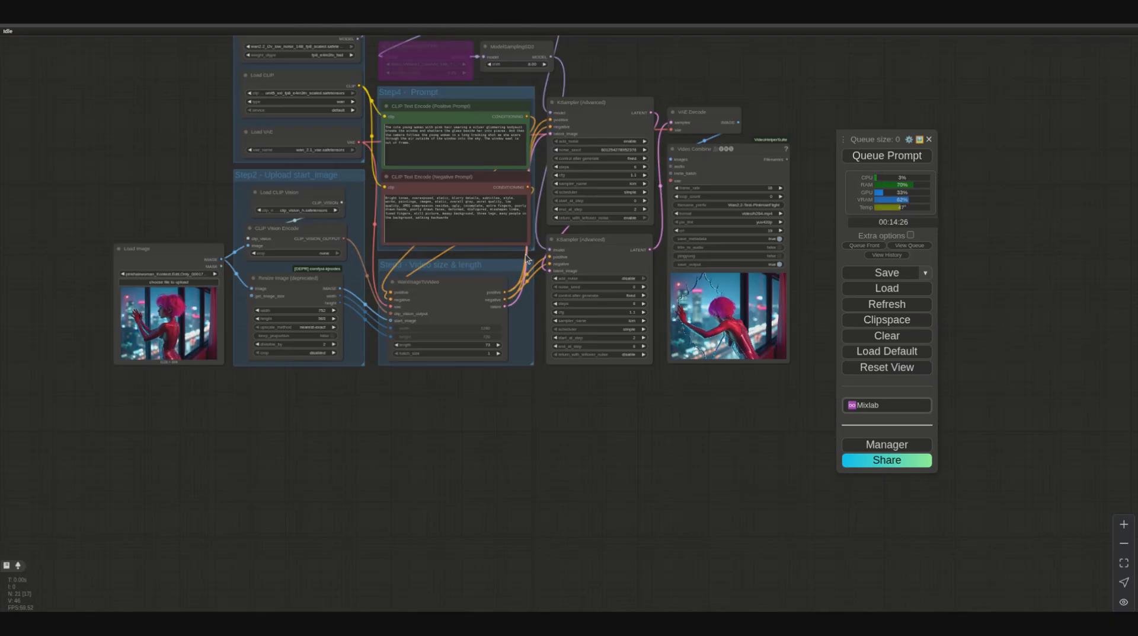
Step: Examine the LoRA loaders, model shift and sampler settings in the pink-hair workflow that uses the lightx2v LoRAs
{"action": "scroll", "coordinate": [622, 122], "scroll_direction": "down", "scroll_amount": 2}
{"action": "scroll", "coordinate": [526, 254], "scroll_direction": "up", "scroll_amount": 6}
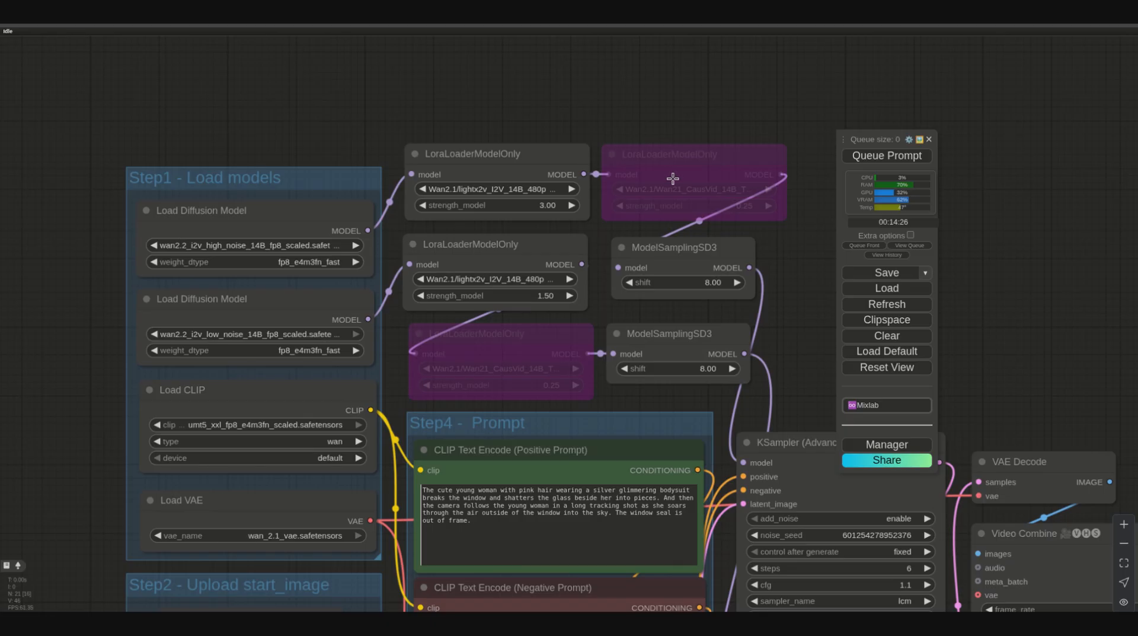
{"action": "scroll", "coordinate": [742, 354], "scroll_direction": "down", "scroll_amount": 5}
{"action": "scroll", "coordinate": [741, 353], "scroll_direction": "up", "scroll_amount": 3}
Step: Go to the Wan 2.2 BlackHat workflow and examine its lightx2v and CausVid LoRA strengths and model shift values
{"action": "key", "text": "alt+Tab"}
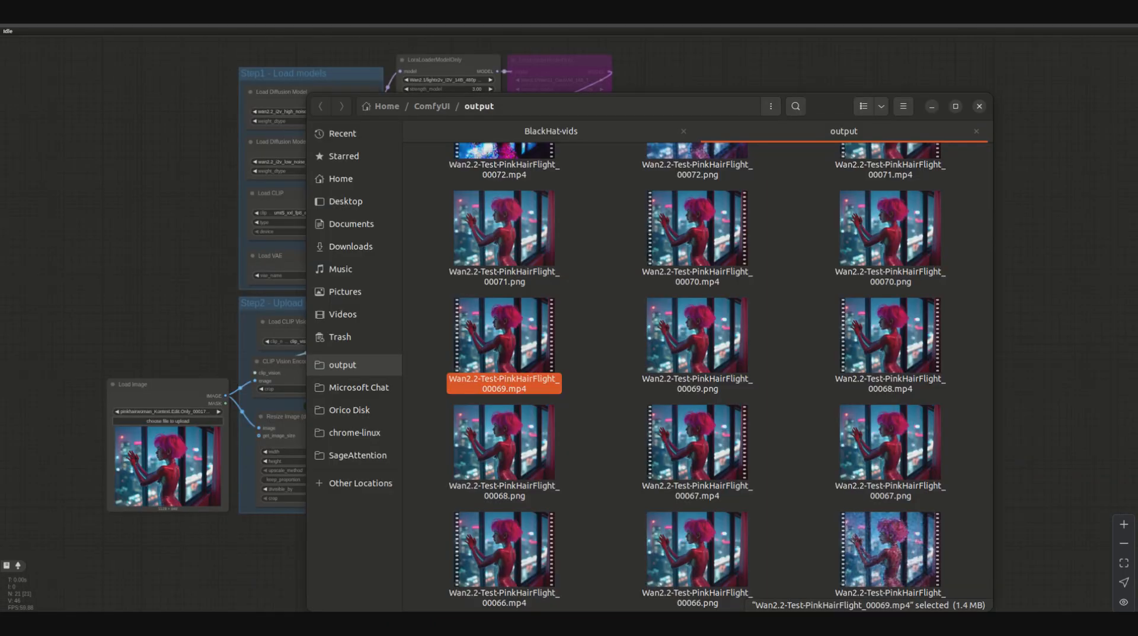
{"action": "left_click", "coordinate": [166, 124]}
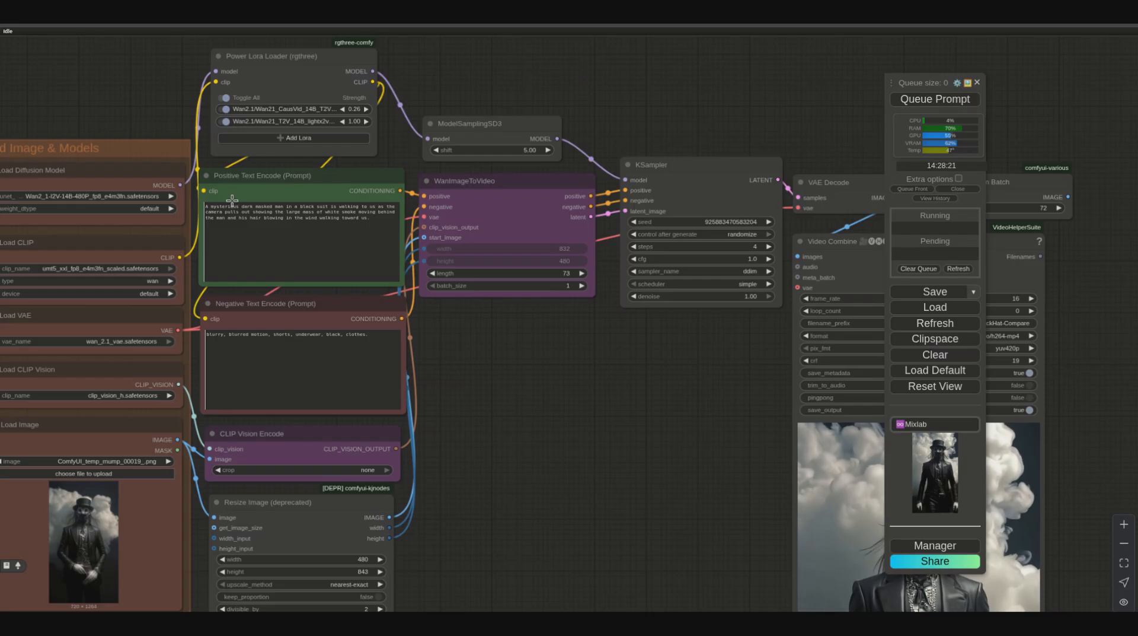
{"action": "scroll", "coordinate": [522, 237], "scroll_direction": "up", "scroll_amount": 2}
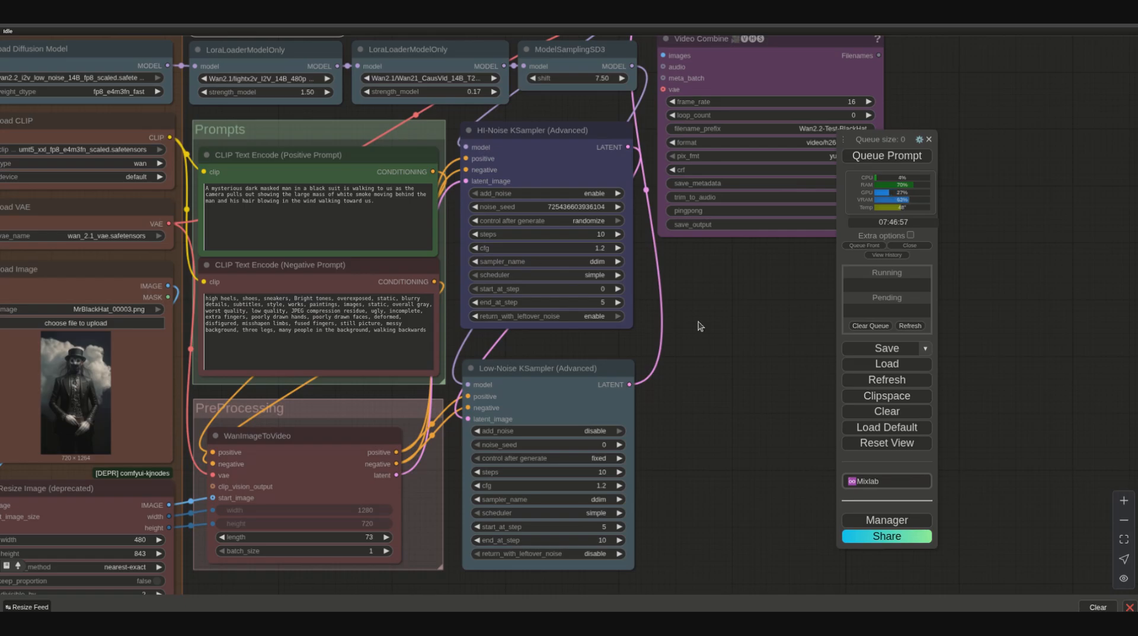
{"action": "scroll", "coordinate": [700, 325], "scroll_direction": "down", "scroll_amount": 3}
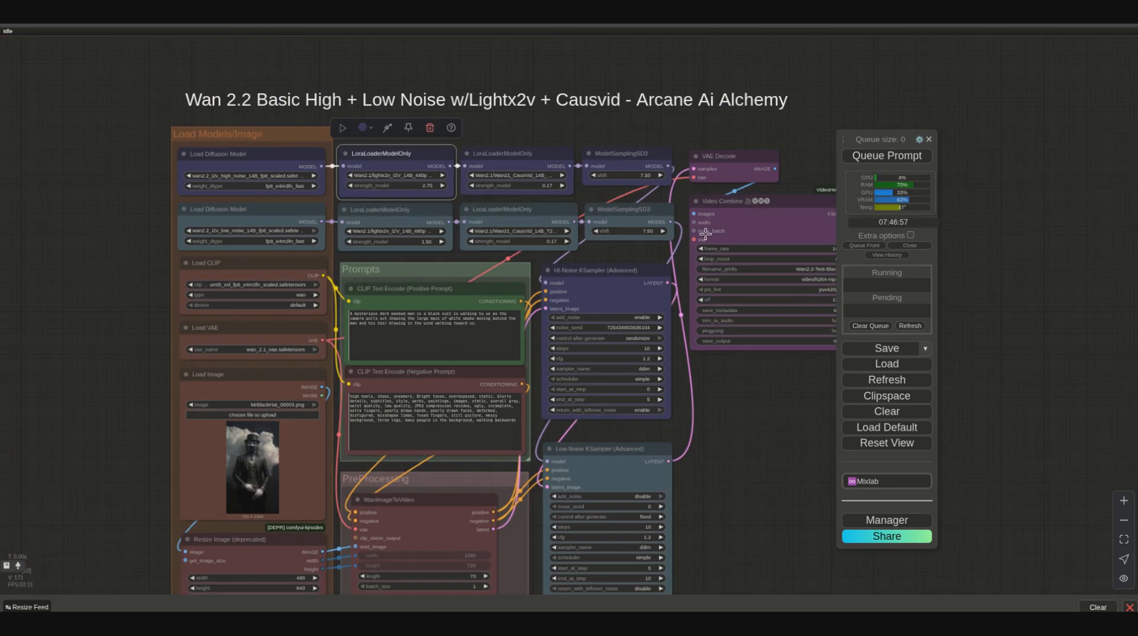
{"action": "scroll", "coordinate": [647, 202], "scroll_direction": "up", "scroll_amount": 5}
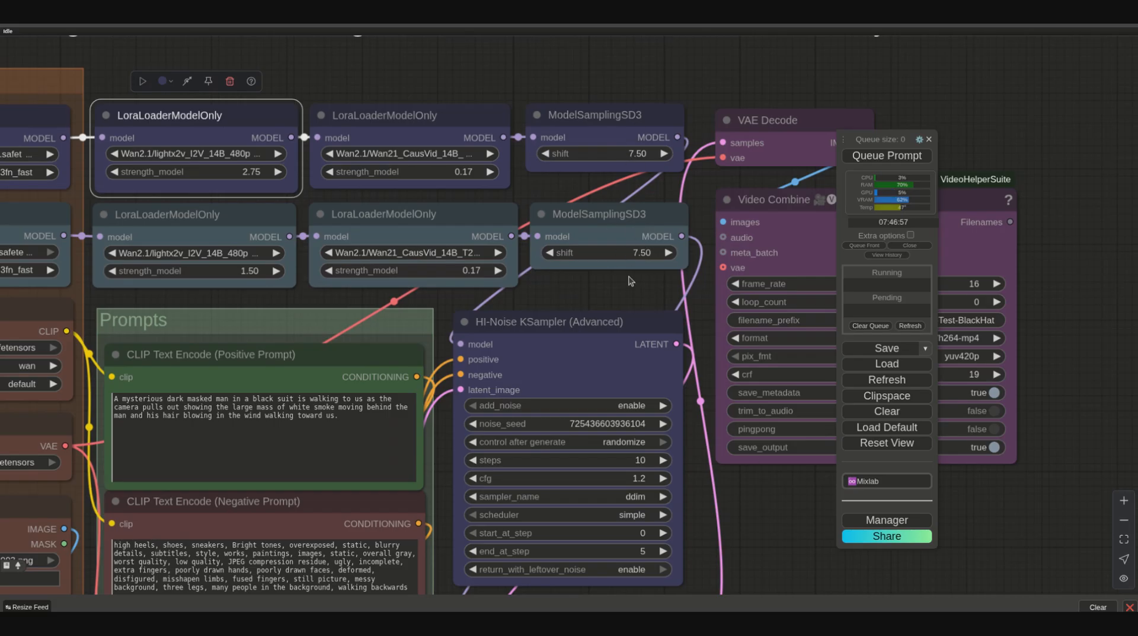
{"action": "left_click_drag", "start_coordinate": [779, 544], "coordinate": [779, 538]}
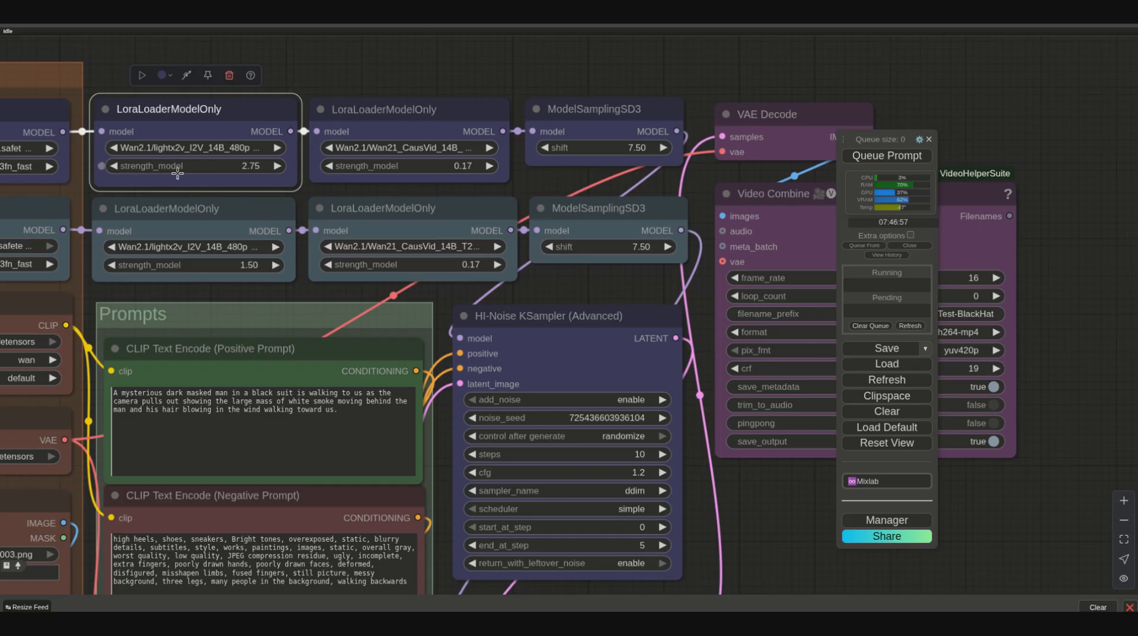
{"action": "left_click_drag", "start_coordinate": [79, 139], "coordinate": [261, 151]}
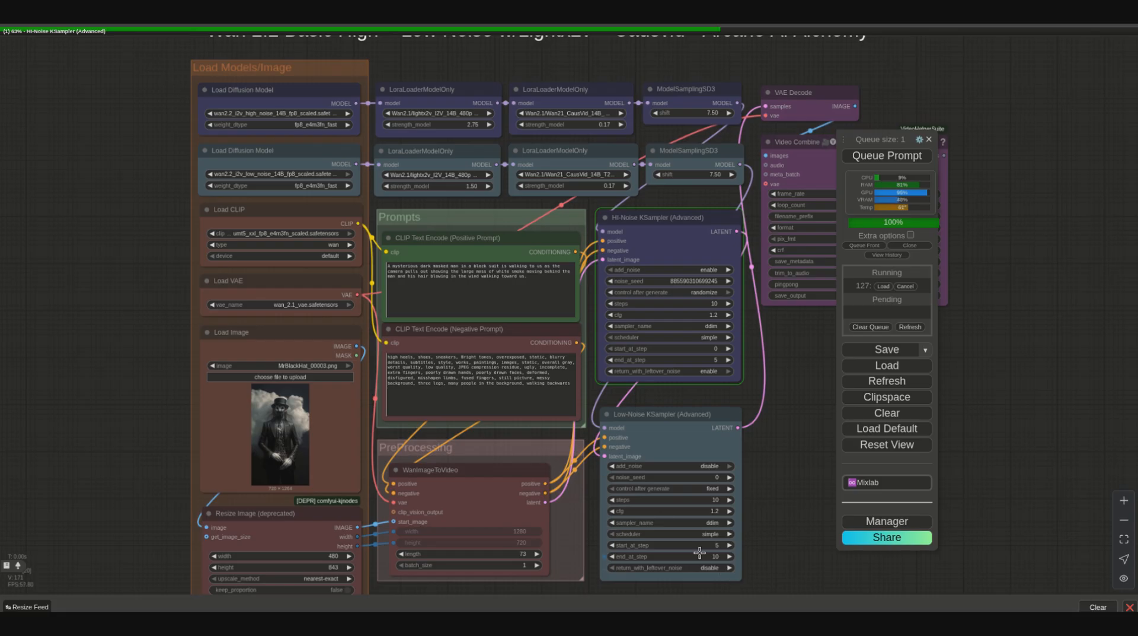
Step: Review the Hi-Noise and Low-Noise KSampler settings alongside the generated black-hat clip in Video Combine
{"action": "scroll", "coordinate": [769, 453], "scroll_direction": "up", "scroll_amount": 3}
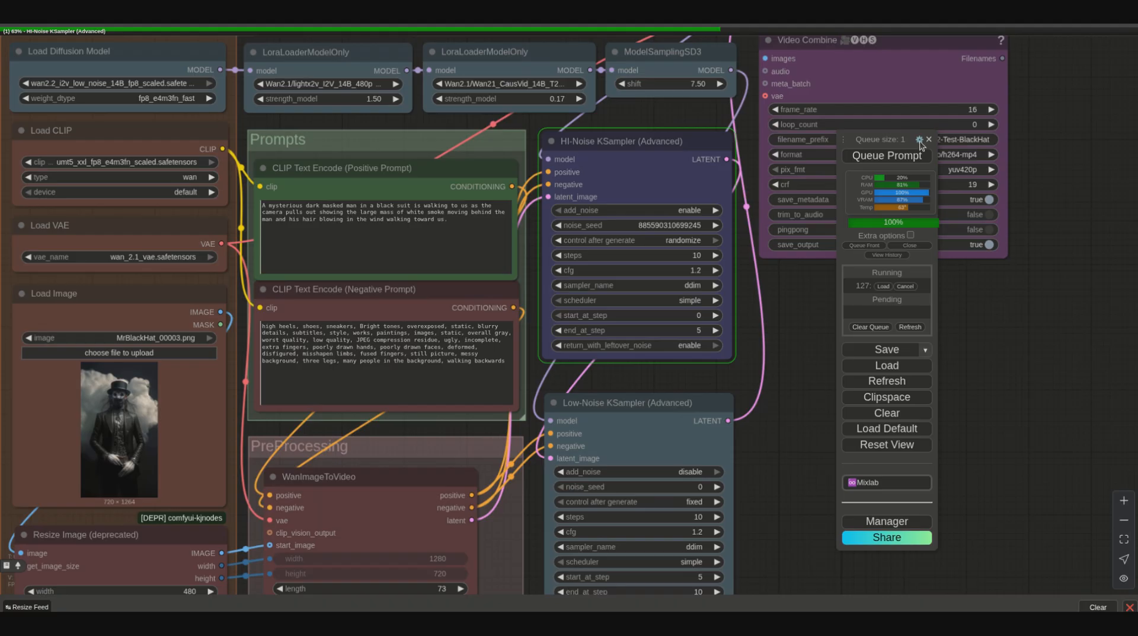
{"action": "scroll", "coordinate": [762, 445], "scroll_direction": "down", "scroll_amount": 1}
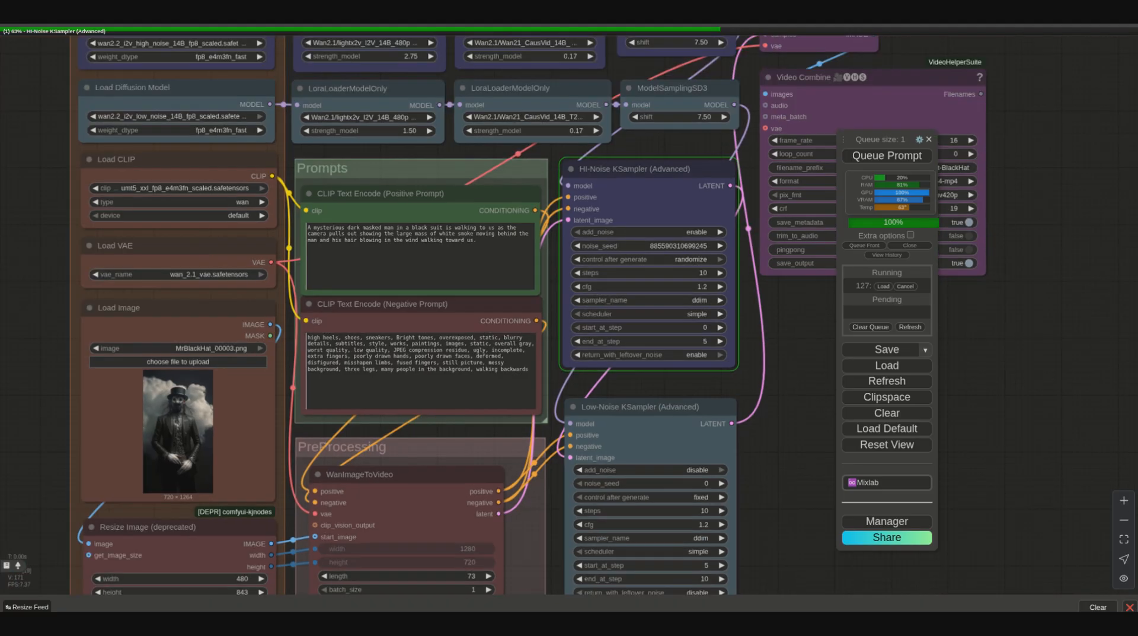
{"action": "scroll", "coordinate": [756, 438], "scroll_direction": "down", "scroll_amount": 1}
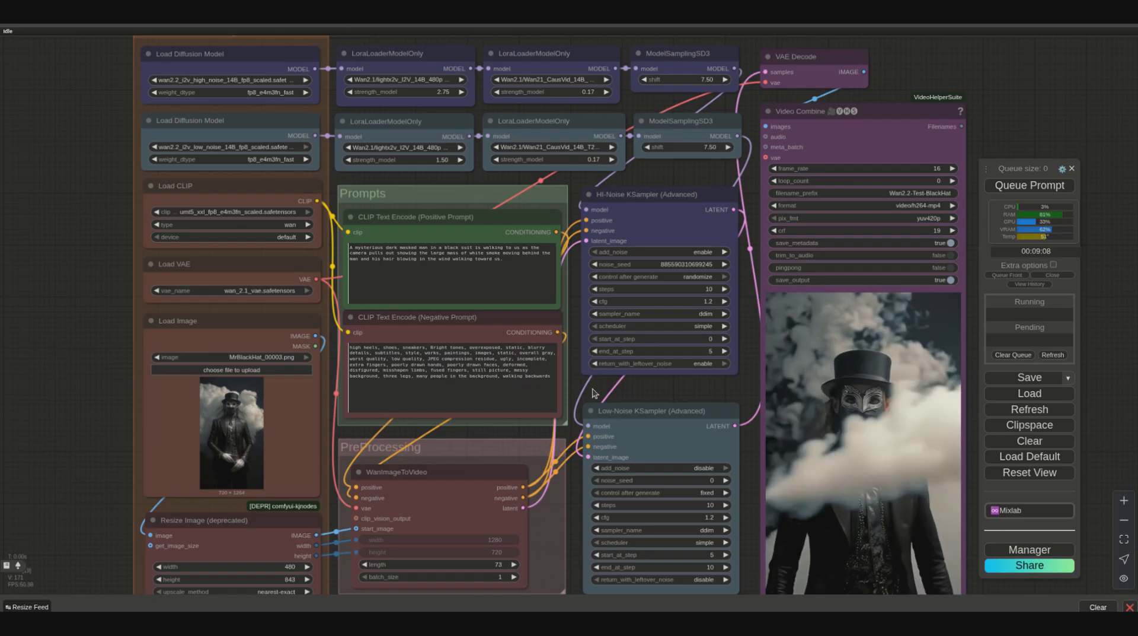
{"action": "left_click_drag", "start_coordinate": [610, 386], "coordinate": [538, 359]}
{"action": "scroll", "coordinate": [538, 359], "scroll_direction": "up", "scroll_amount": 2}
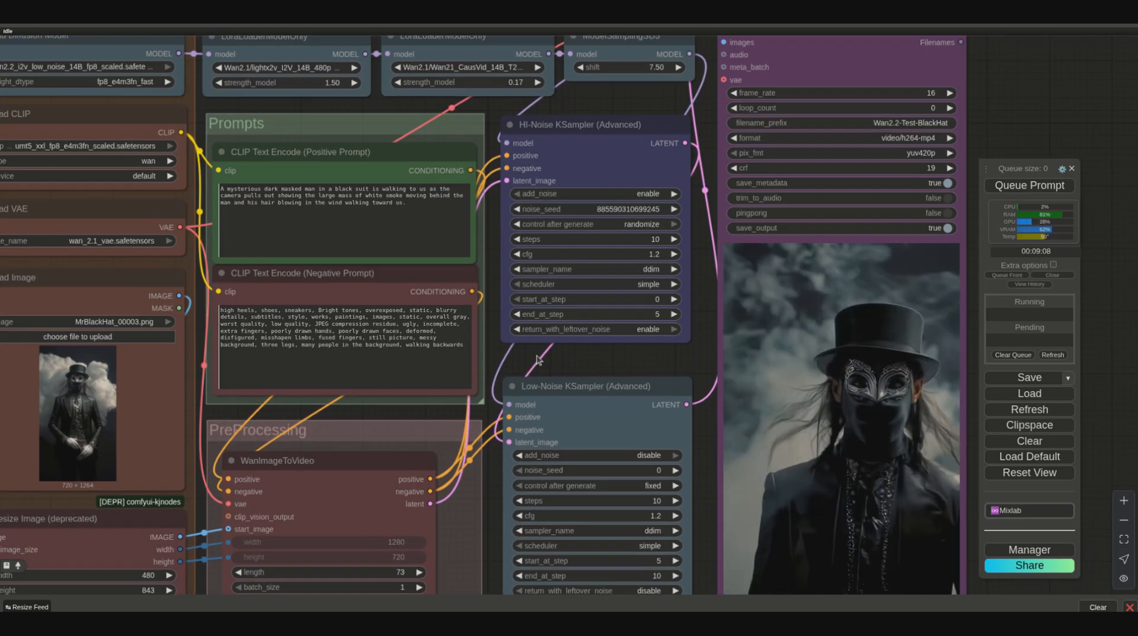
{"action": "left_click_drag", "start_coordinate": [513, 362], "coordinate": [512, 252]}
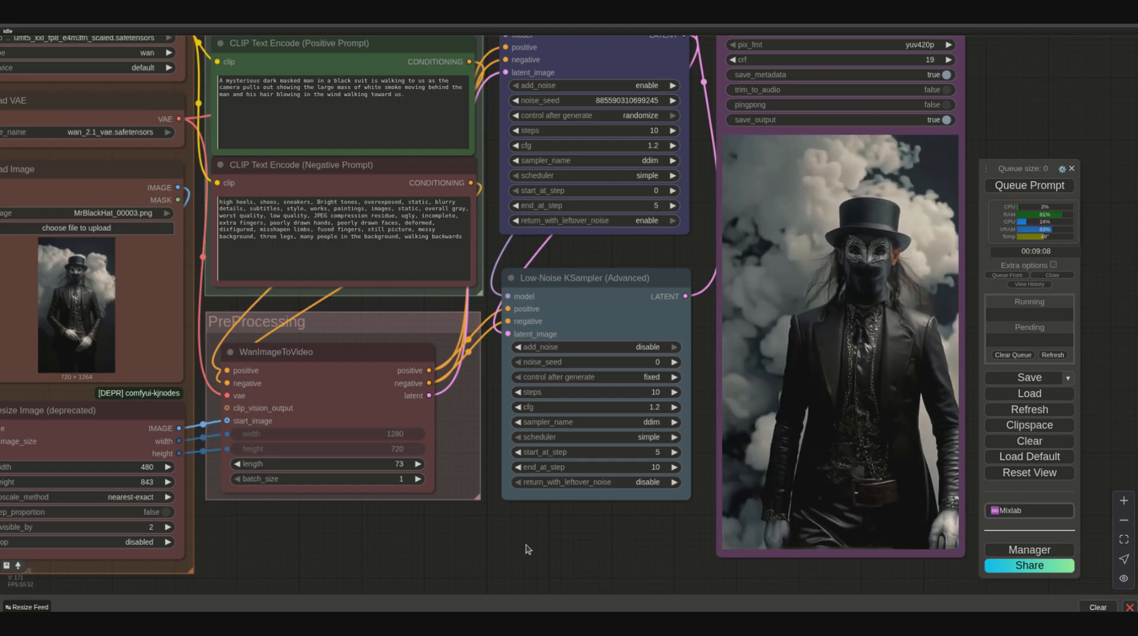
{"action": "scroll", "coordinate": [563, 199], "scroll_direction": "up", "scroll_amount": 1}
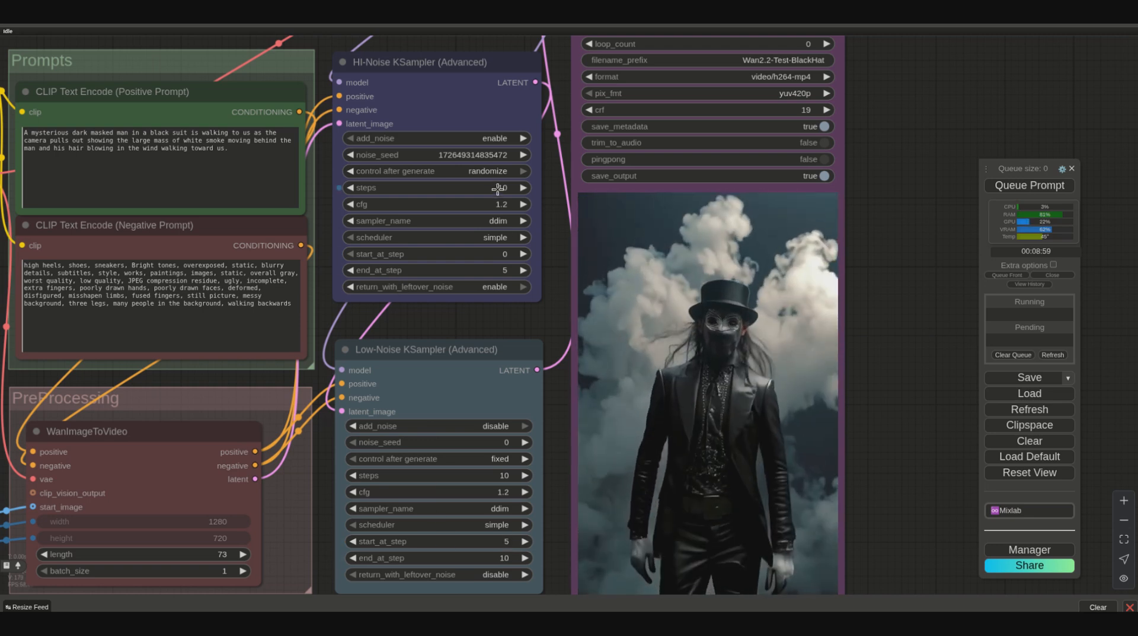
Step: Set end_at_step to 12 on the Hi-Noise KSampler and start_at_step to 12 on the Low-Noise KSampler
{"action": "left_click", "coordinate": [504, 270]}
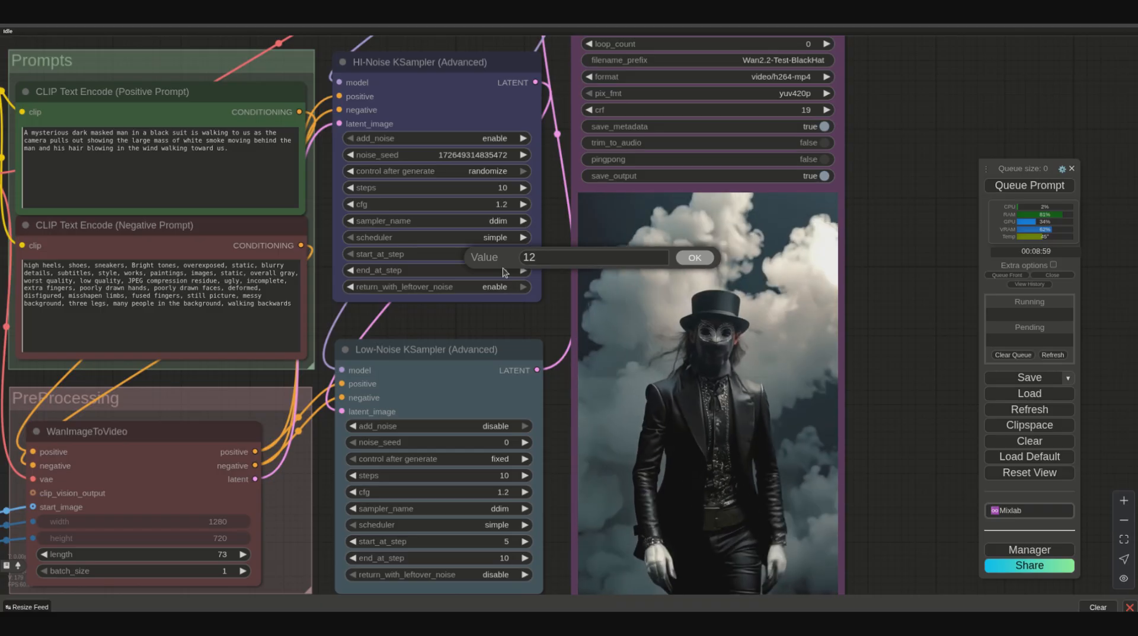
{"action": "type", "text": "12"}
{"action": "key", "text": "Return"}
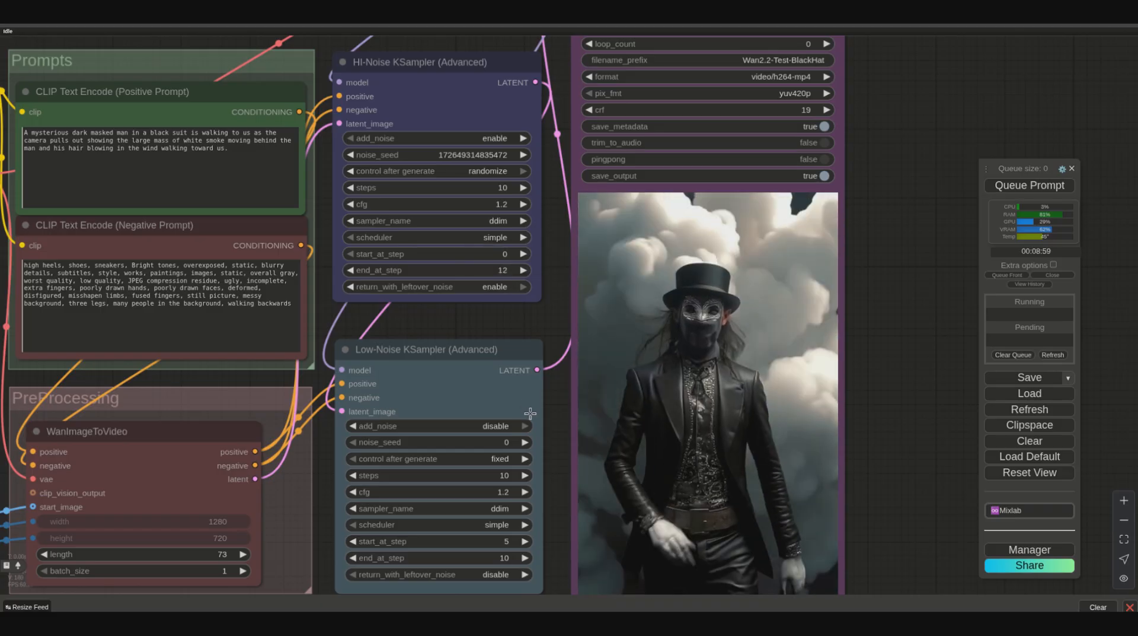
{"action": "left_click", "coordinate": [503, 541]}
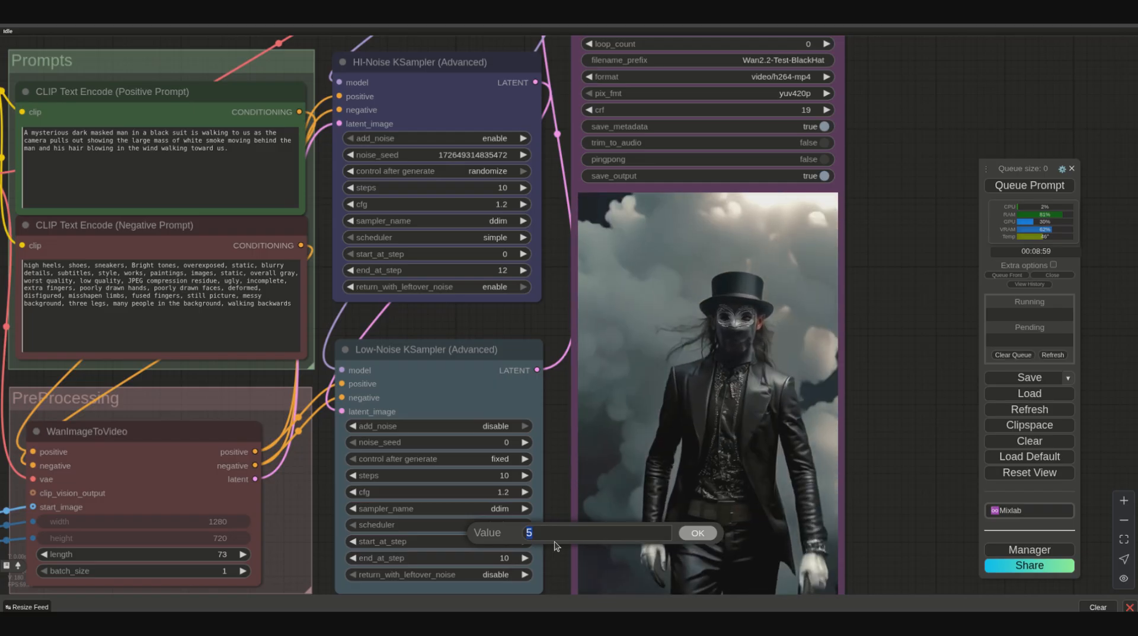
{"action": "type", "text": "12"}
{"action": "key", "text": "Return"}
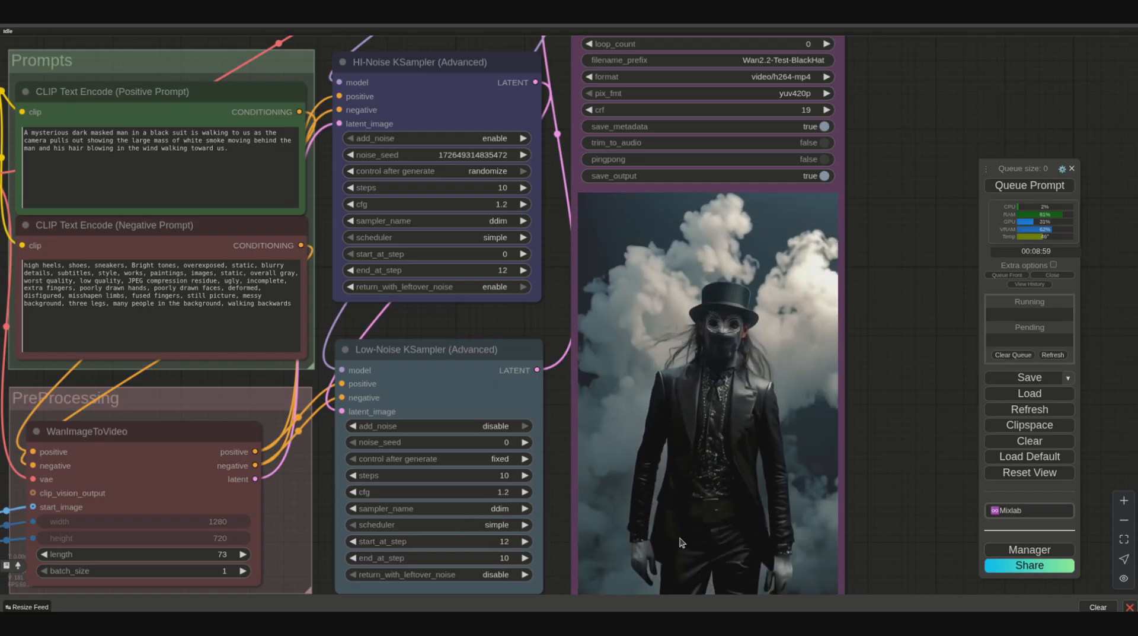
Step: Set end_at_step to 15 on the Low-Noise KSampler
{"action": "left_click", "coordinate": [505, 558]}
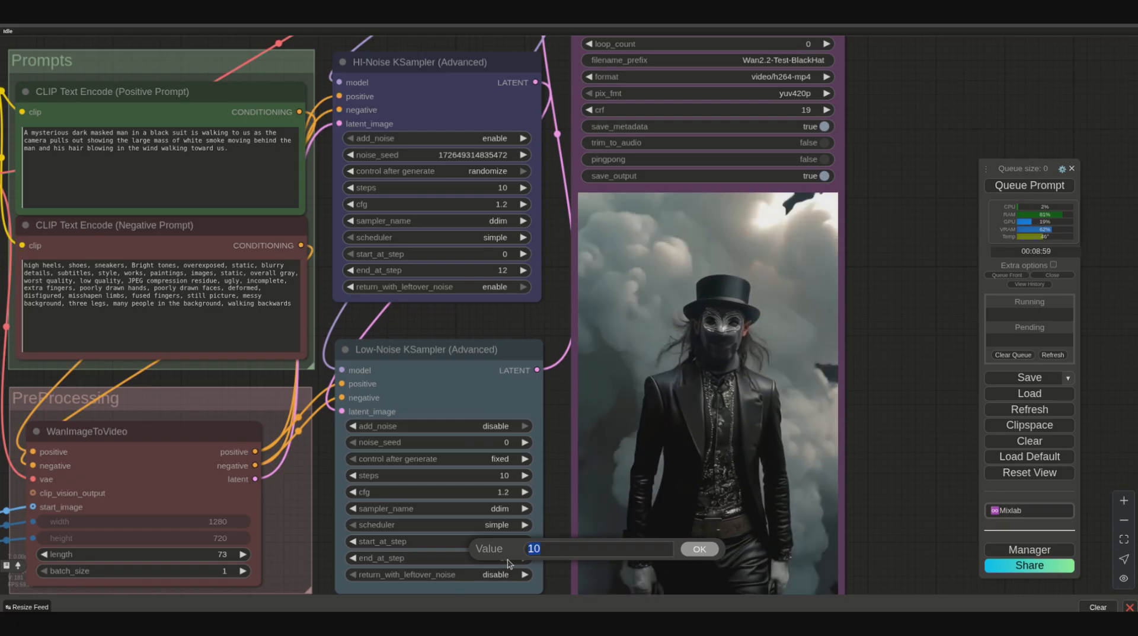
{"action": "type", "text": "1"}
{"action": "key", "text": "Return"}
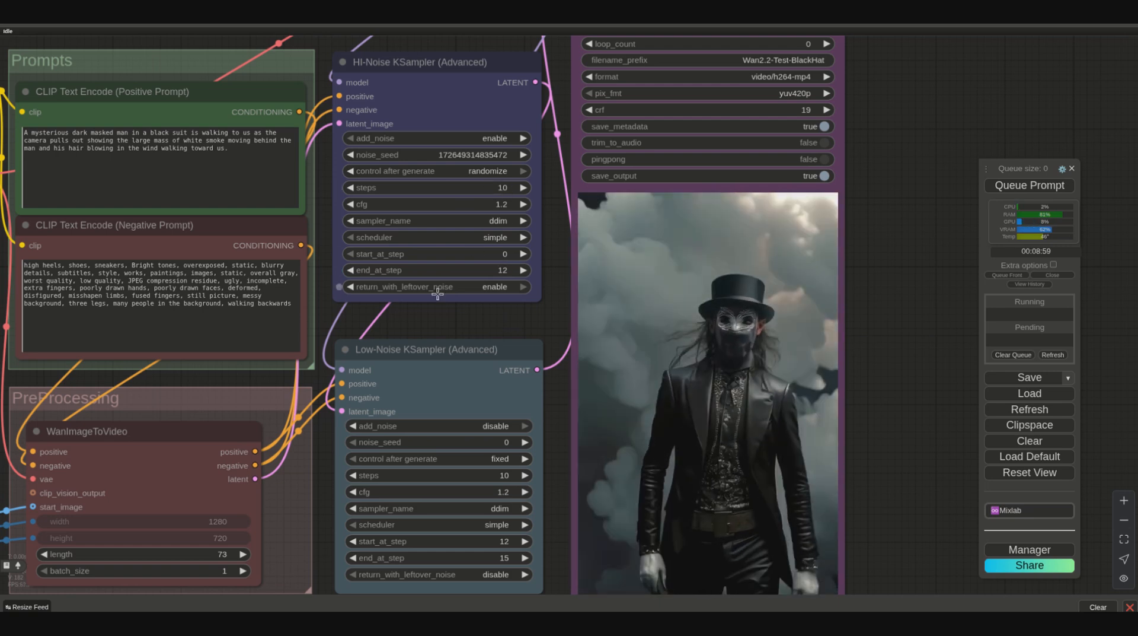
Step: Set the Hi-Noise KSampler's end_at_step to 15 and the Low-Noise KSampler's start_at_step to 15 and end_at_step to 18, and queue the prompt
{"action": "left_click", "coordinate": [505, 270]}
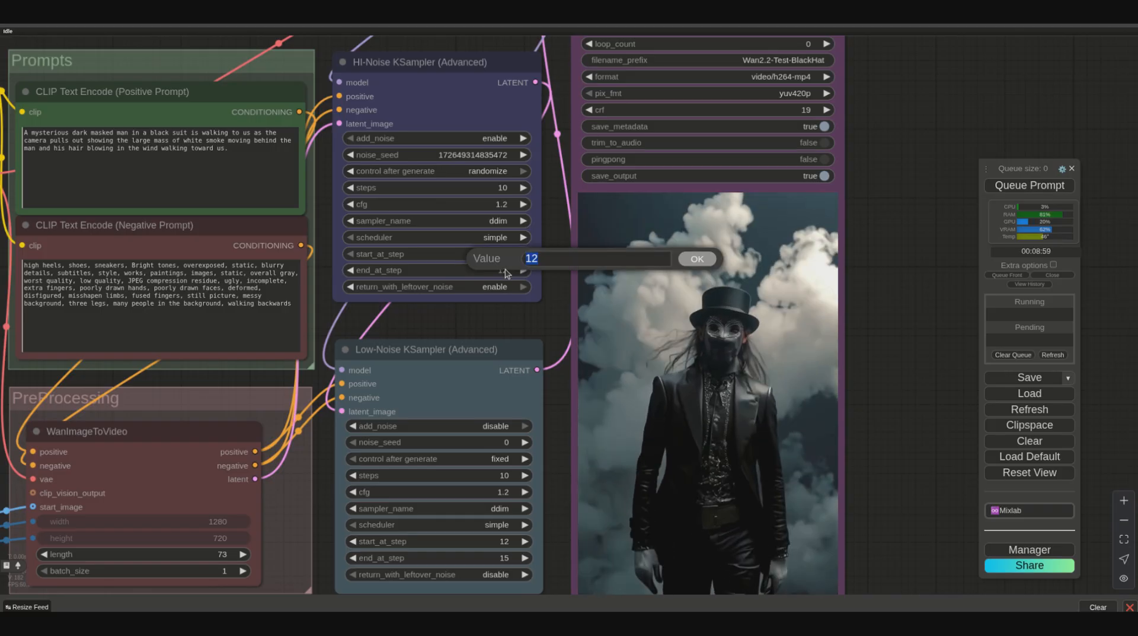
{"action": "type", "text": "15"}
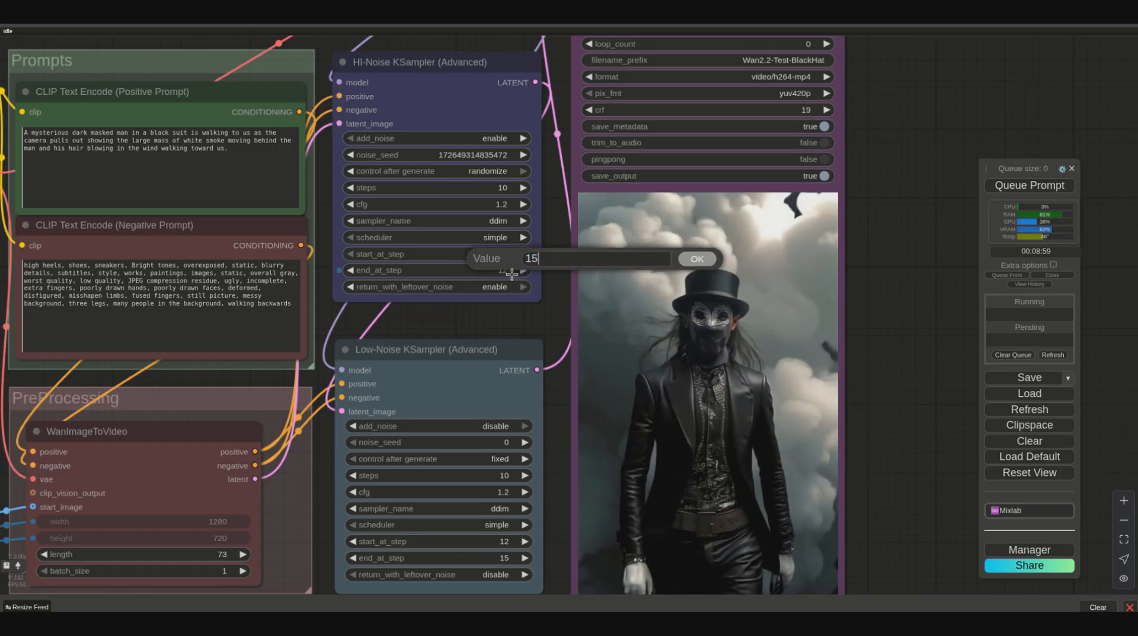
{"action": "key", "text": "Return"}
{"action": "left_click", "coordinate": [508, 561]}
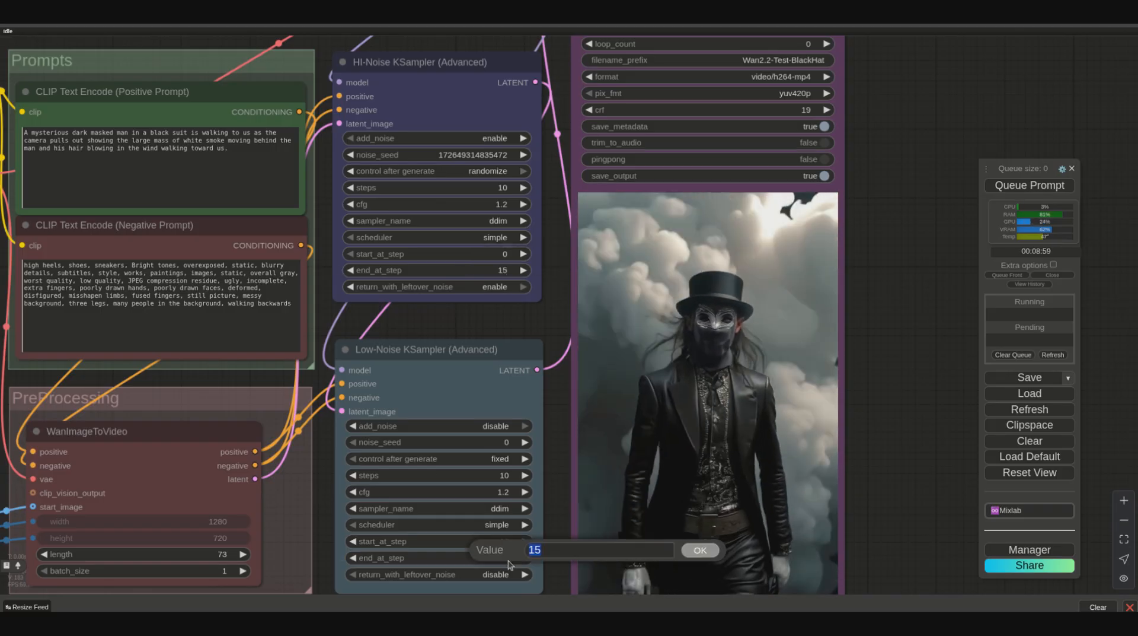
{"action": "type", "text": "18"}
{"action": "key", "text": "Return"}
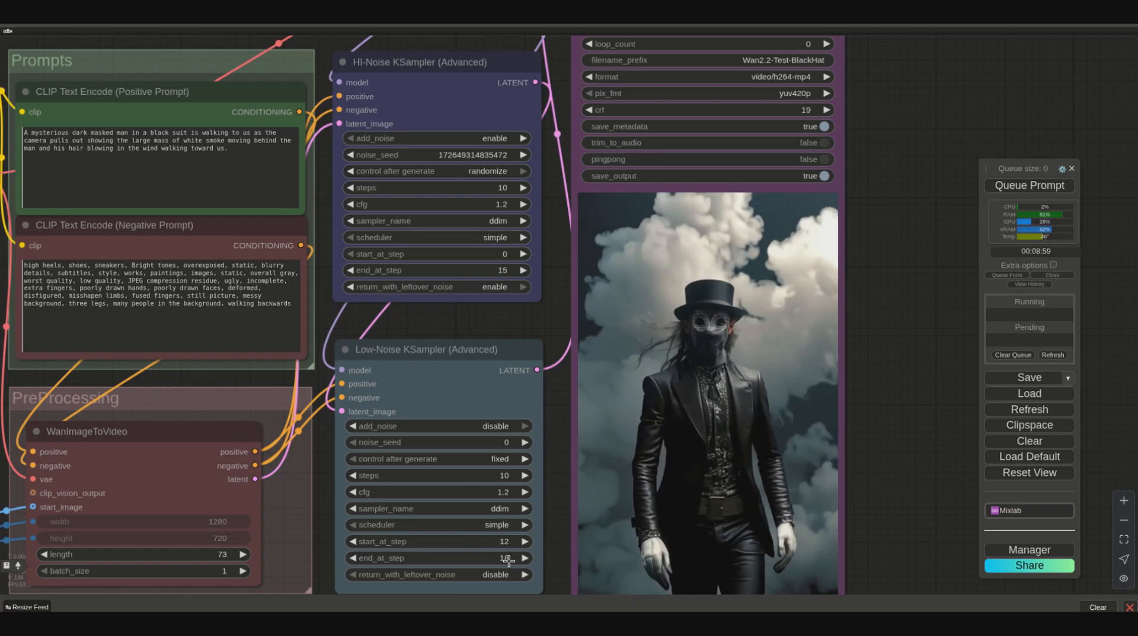
{"action": "left_click", "coordinate": [510, 541]}
{"action": "key", "text": "Return"}
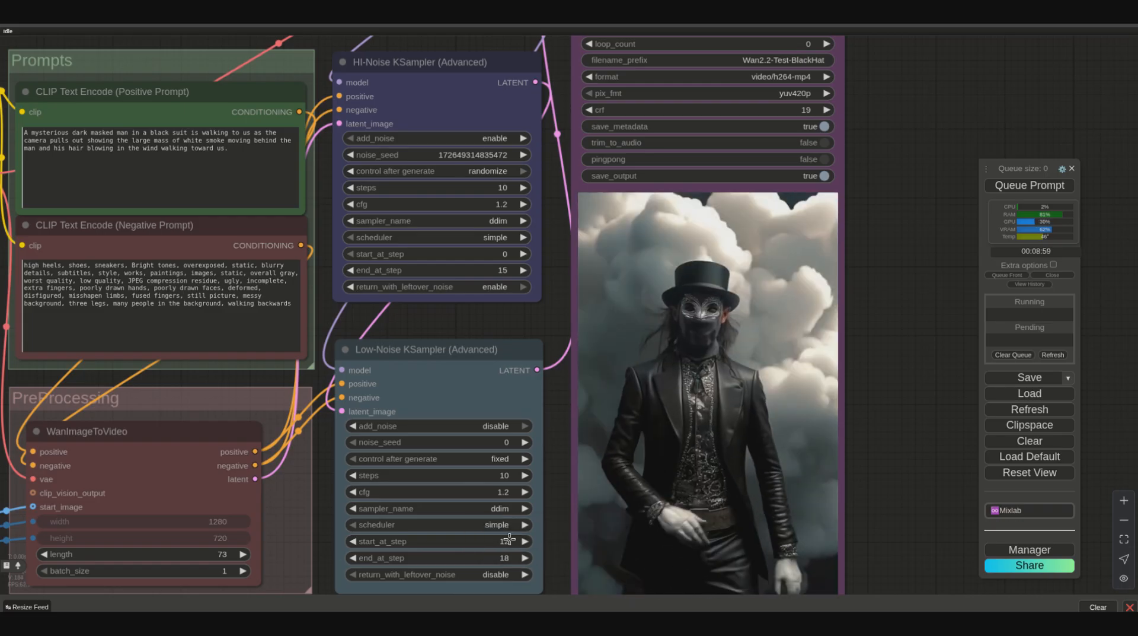
{"action": "left_click", "coordinate": [1044, 186]}
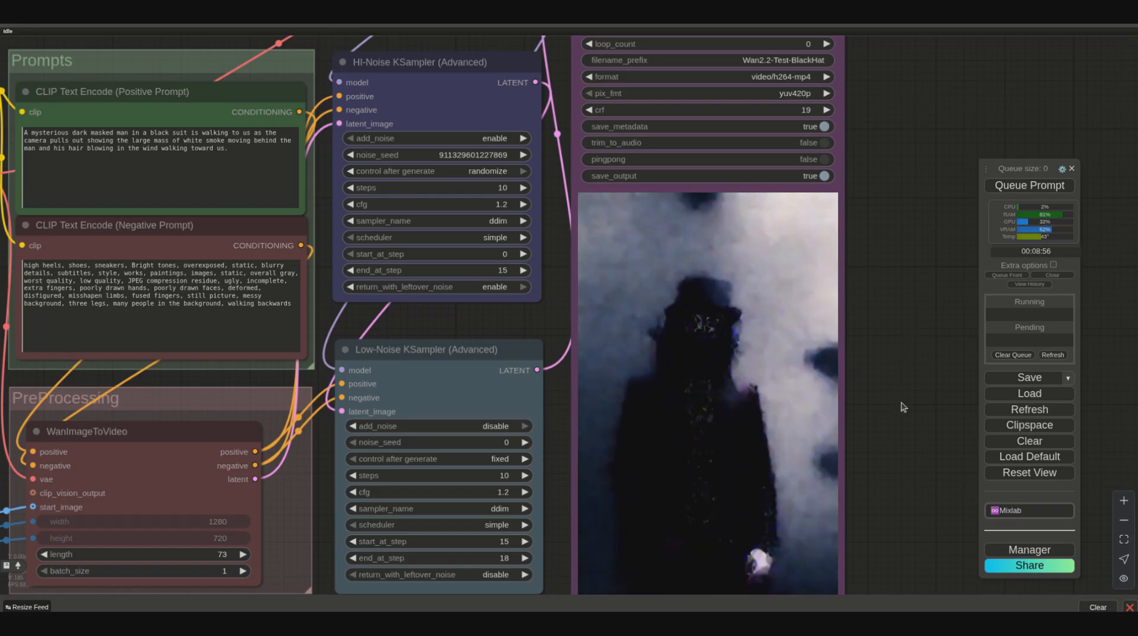
Step: Set end_at_step to 5 on the Hi-Noise KSampler
{"action": "left_click_drag", "start_coordinate": [902, 402], "coordinate": [908, 364]}
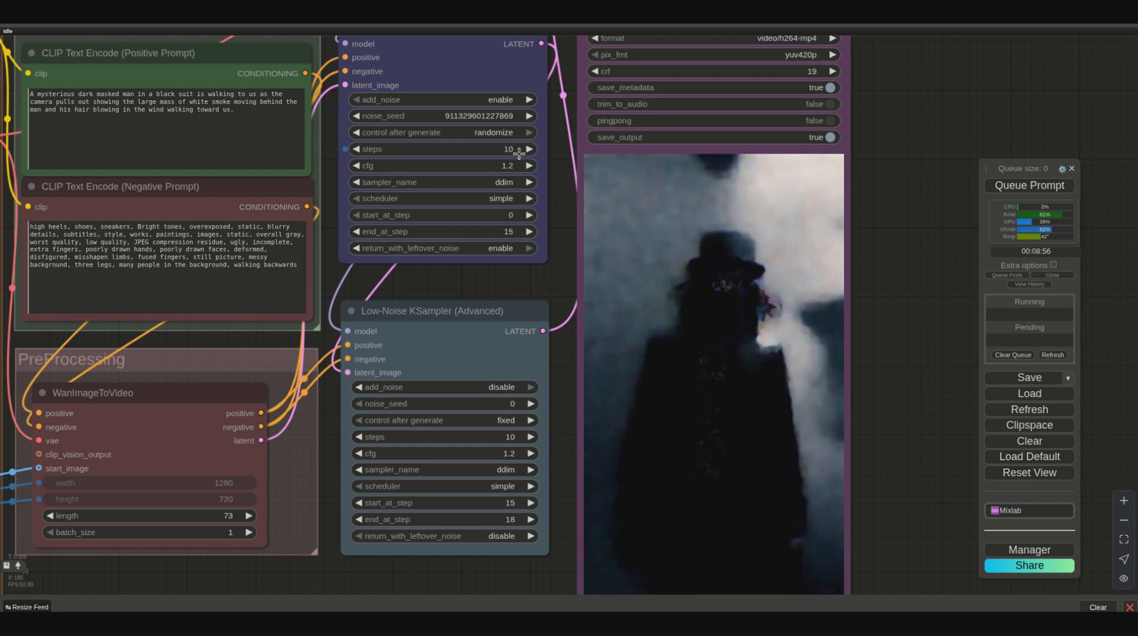
{"action": "left_click", "coordinate": [508, 232]}
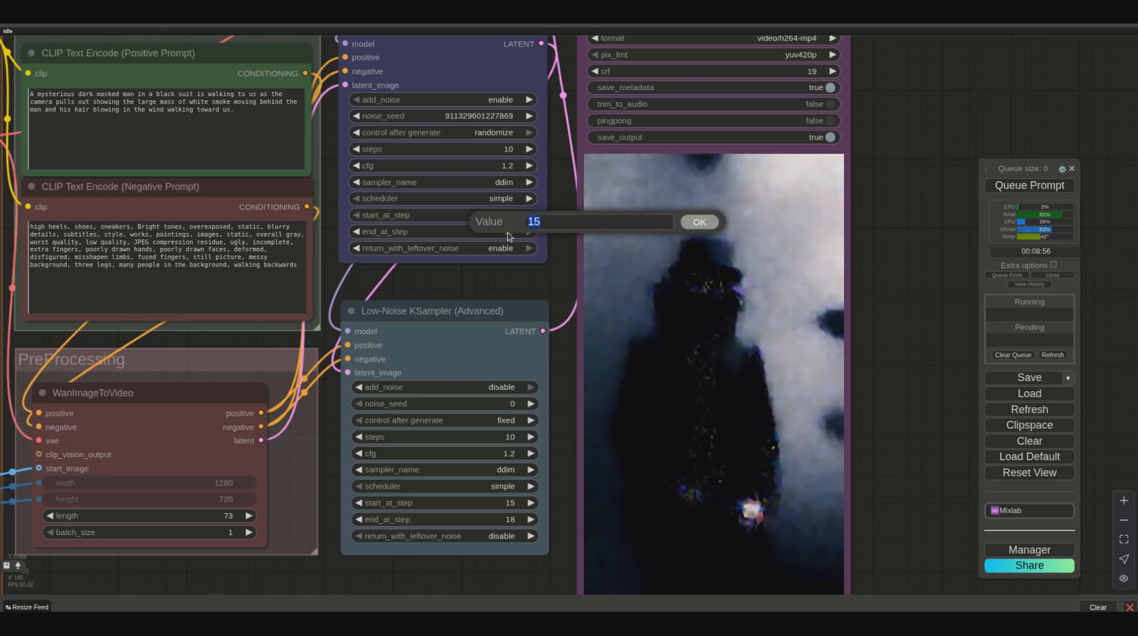
{"action": "type", "text": "05"}
{"action": "key", "text": "BackSpace"}
{"action": "key", "text": "BackSpace"}
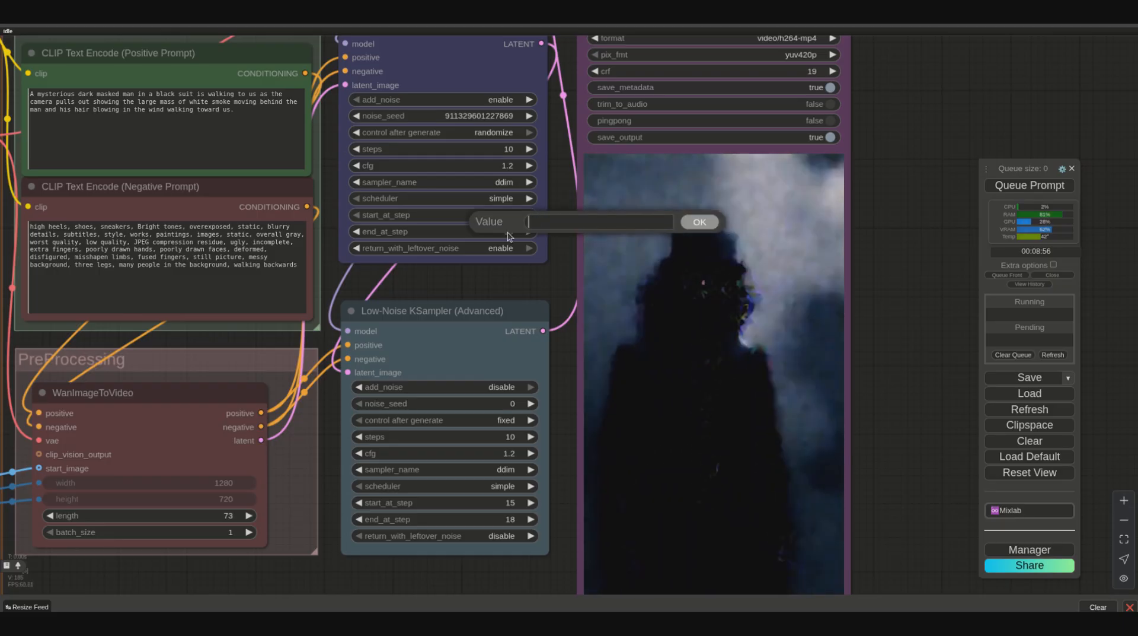
{"action": "type", "text": "0"}
{"action": "key", "text": "Return"}
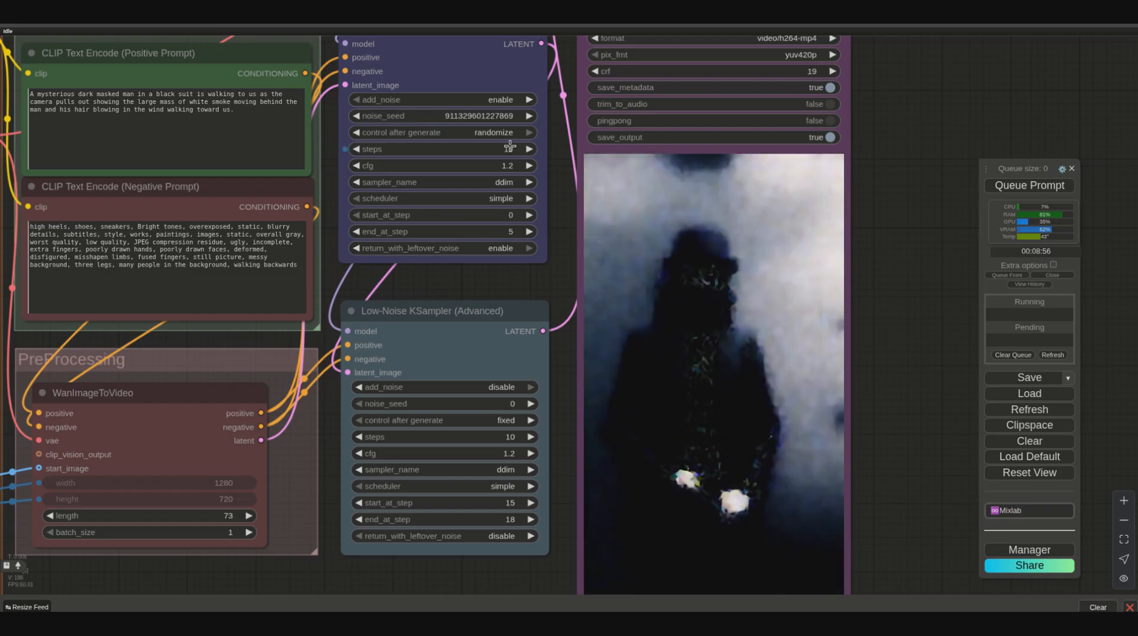
Step: Set start_at_step to 5 and end_at_step to 10 on the Low-Noise KSampler
{"action": "left_click", "coordinate": [515, 503]}
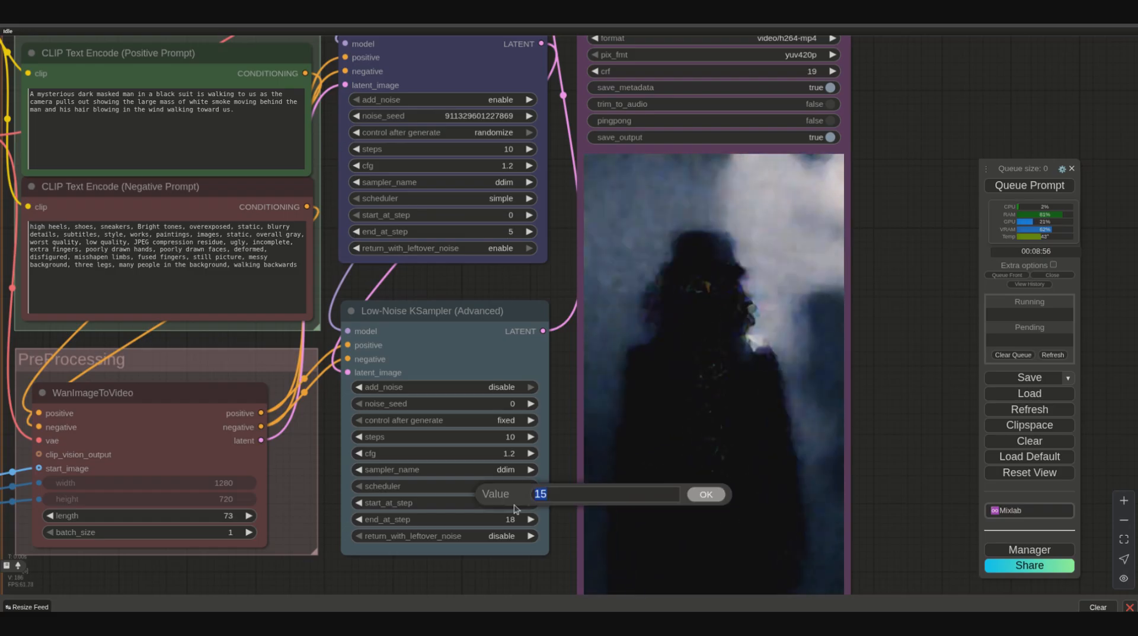
{"action": "key", "text": "Return"}
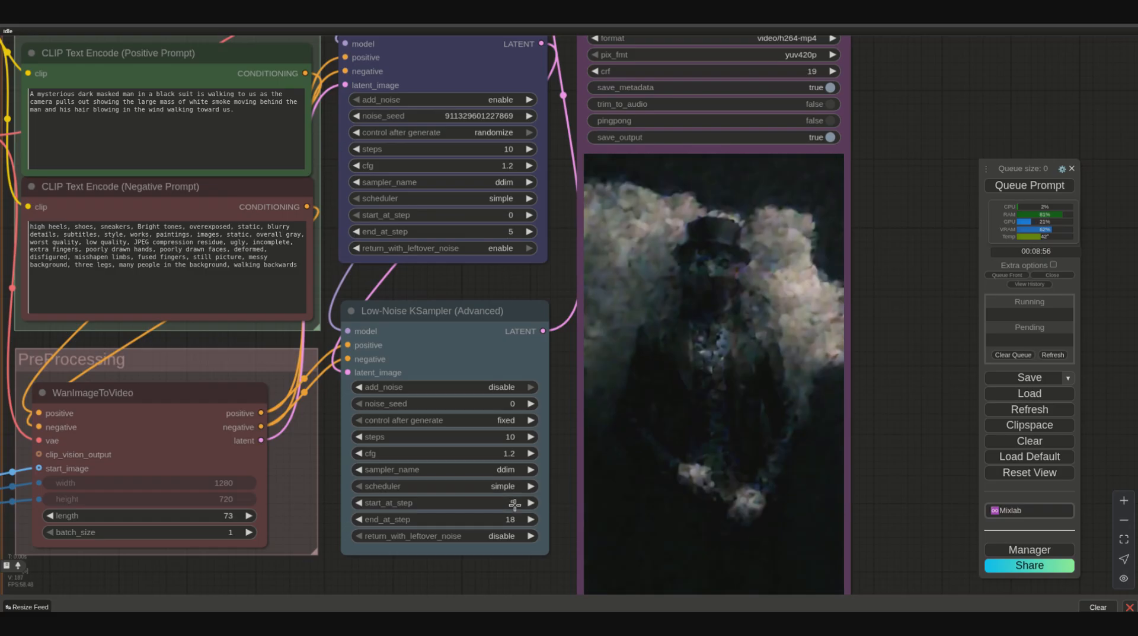
{"action": "left_click", "coordinate": [508, 525]}
{"action": "type", "text": "10"}
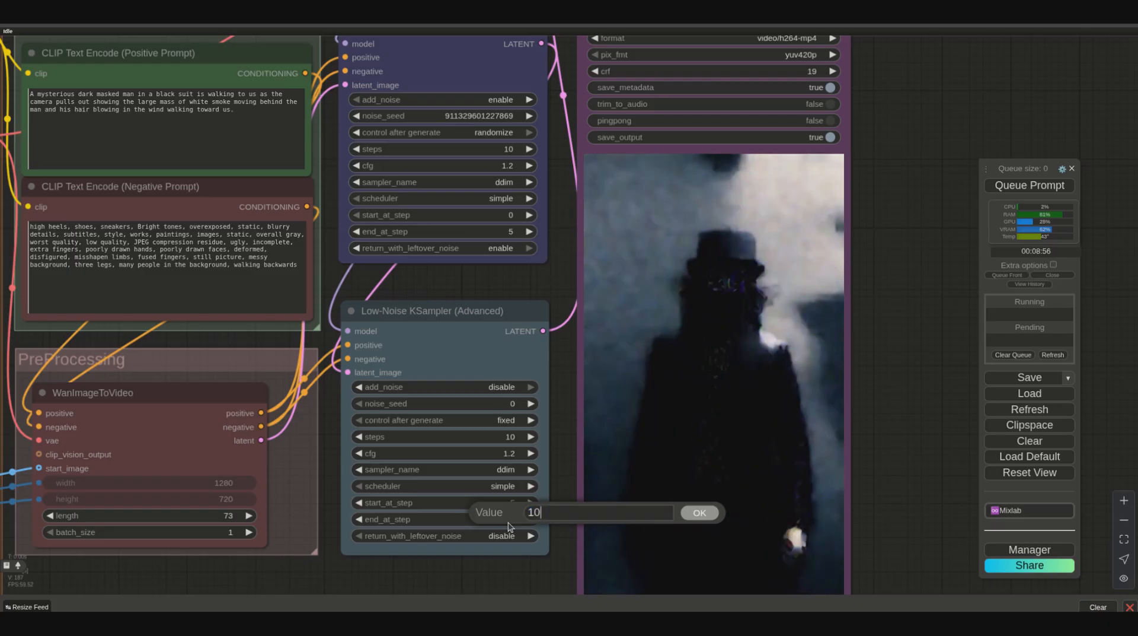
{"action": "key", "text": "Return"}
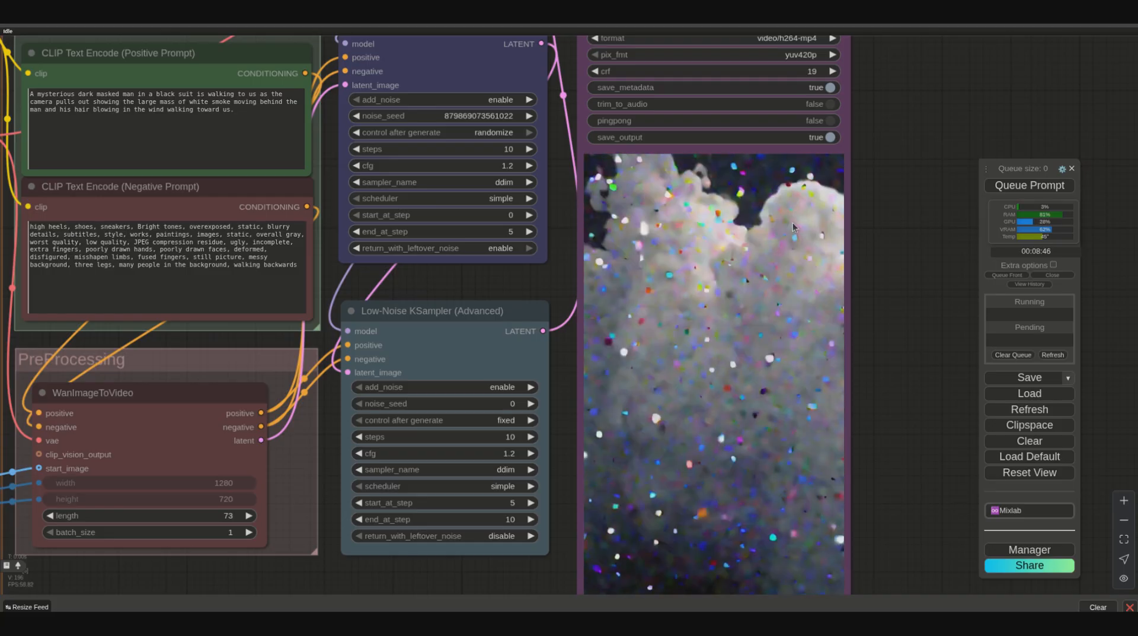
Step: Examine the clip rendered with add_noise enabled on both KSamplers alongside the sampler, LoRA and source image settings
{"action": "left_click_drag", "start_coordinate": [536, 282], "coordinate": [515, 336]}
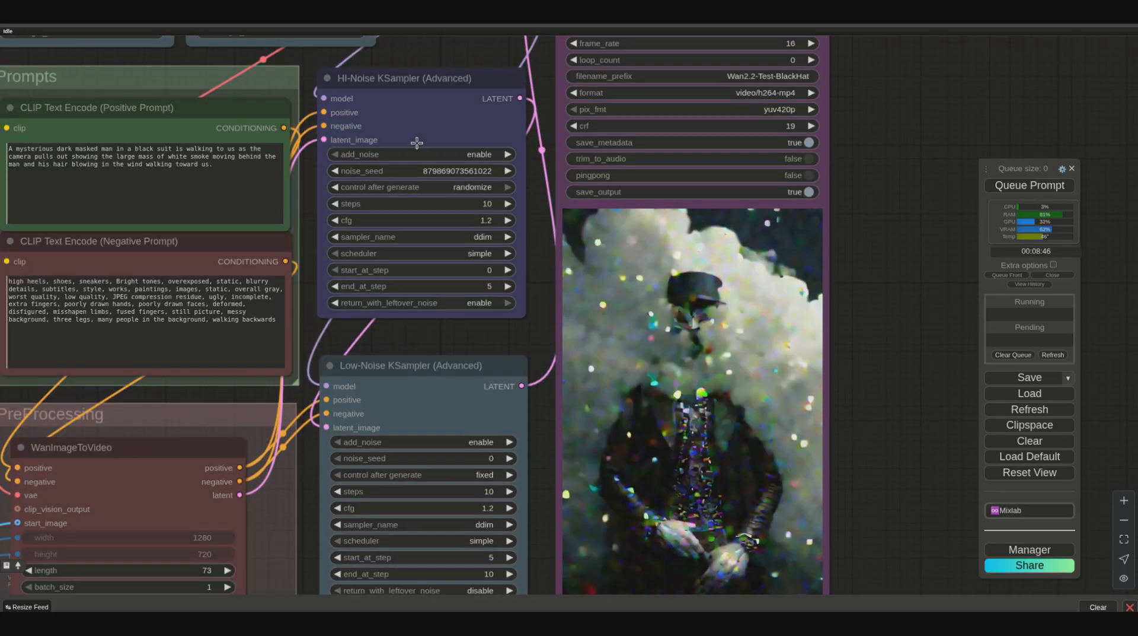
{"action": "scroll", "coordinate": [418, 144], "scroll_direction": "down", "scroll_amount": 2}
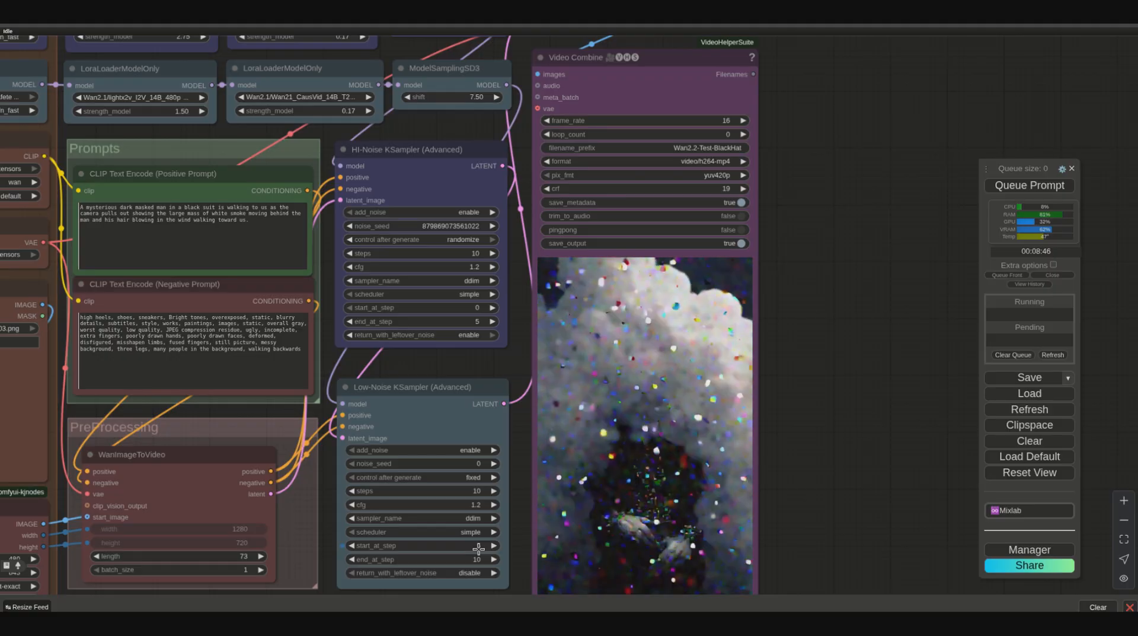
{"action": "scroll", "coordinate": [819, 403], "scroll_direction": "left", "scroll_amount": 10}
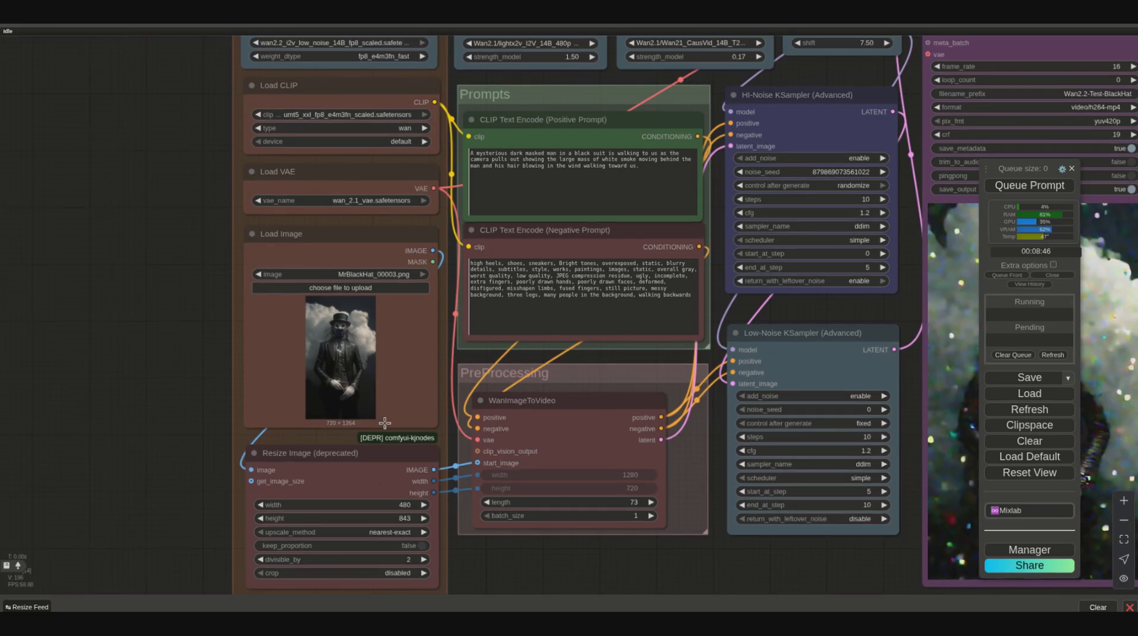
{"action": "left_click_drag", "start_coordinate": [808, 557], "coordinate": [414, 516]}
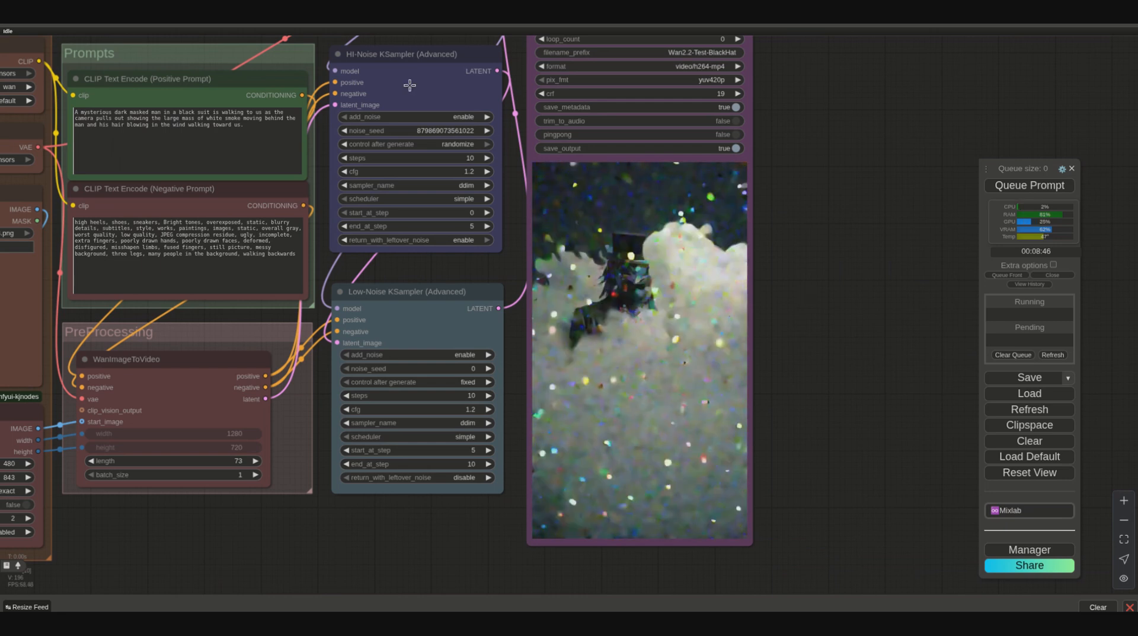
{"action": "left_click_drag", "start_coordinate": [410, 85], "coordinate": [446, 129]}
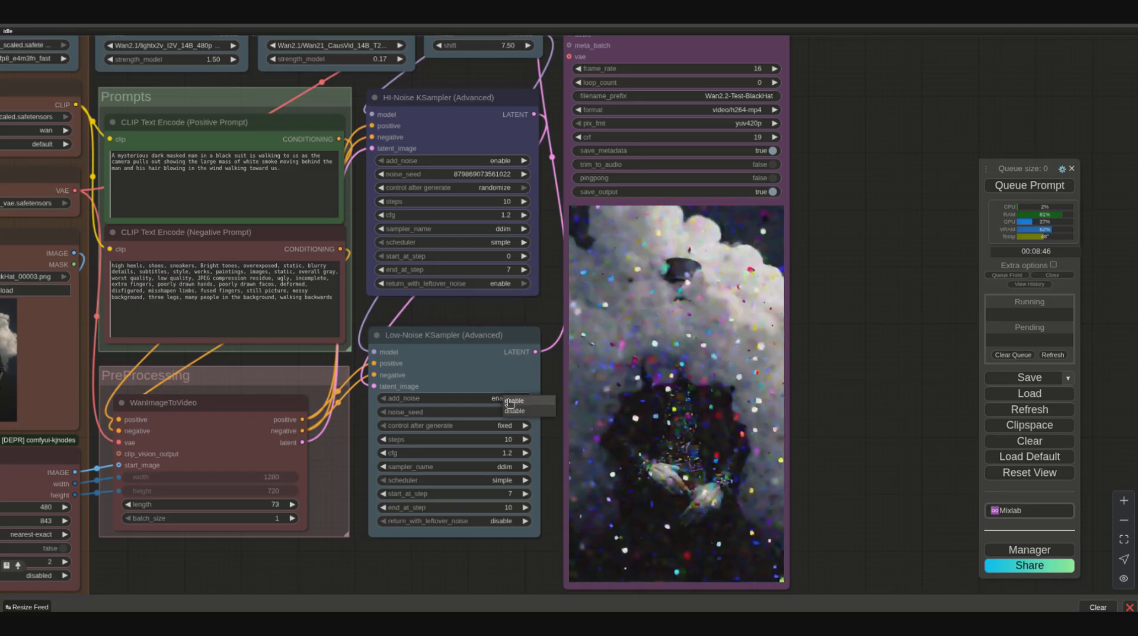
Step: Disable add_noise on the Low-Noise KSampler and set end_at_step to 5 on the Hi-Noise KSampler
{"action": "left_click", "coordinate": [515, 410]}
{"action": "left_click", "coordinate": [507, 269]}
{"action": "type", "text": "5"}
{"action": "key", "text": "Return"}
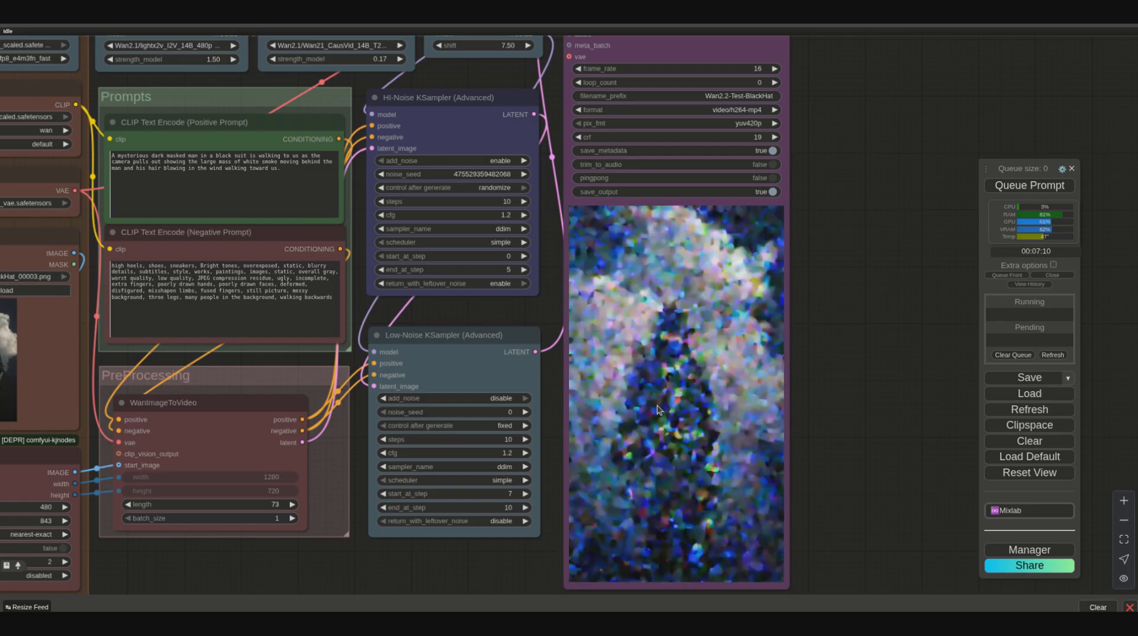
Step: Set start_at_step to 5 on the Low-Noise KSampler to match the Hi-Noise KSampler's end step
{"action": "left_click", "coordinate": [506, 493]}
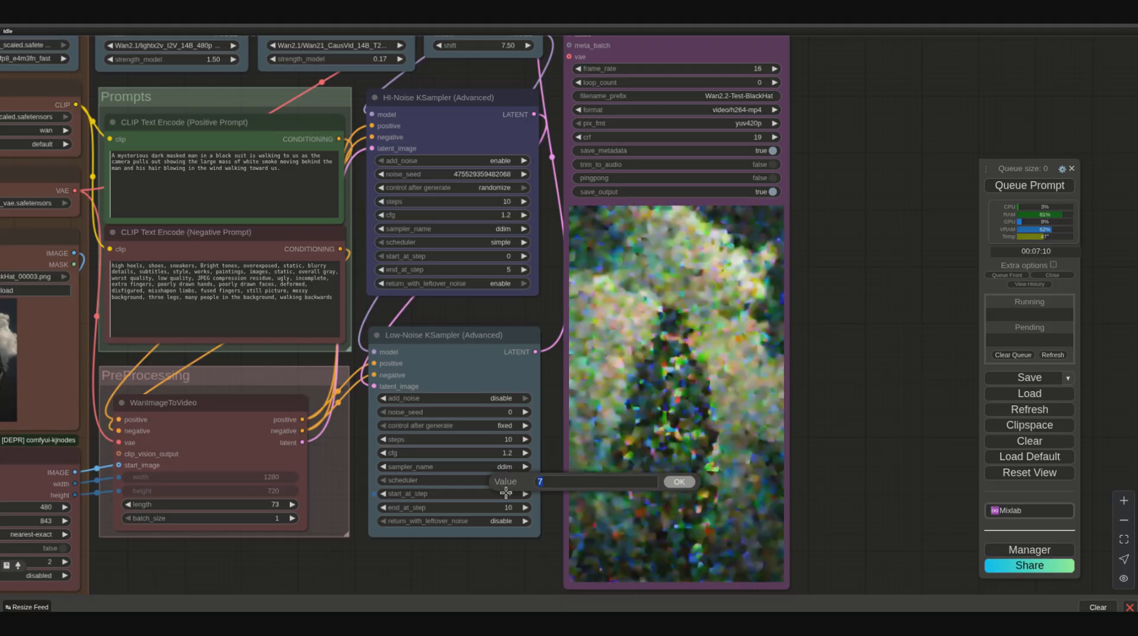
{"action": "type", "text": "5"}
{"action": "key", "text": "Return"}
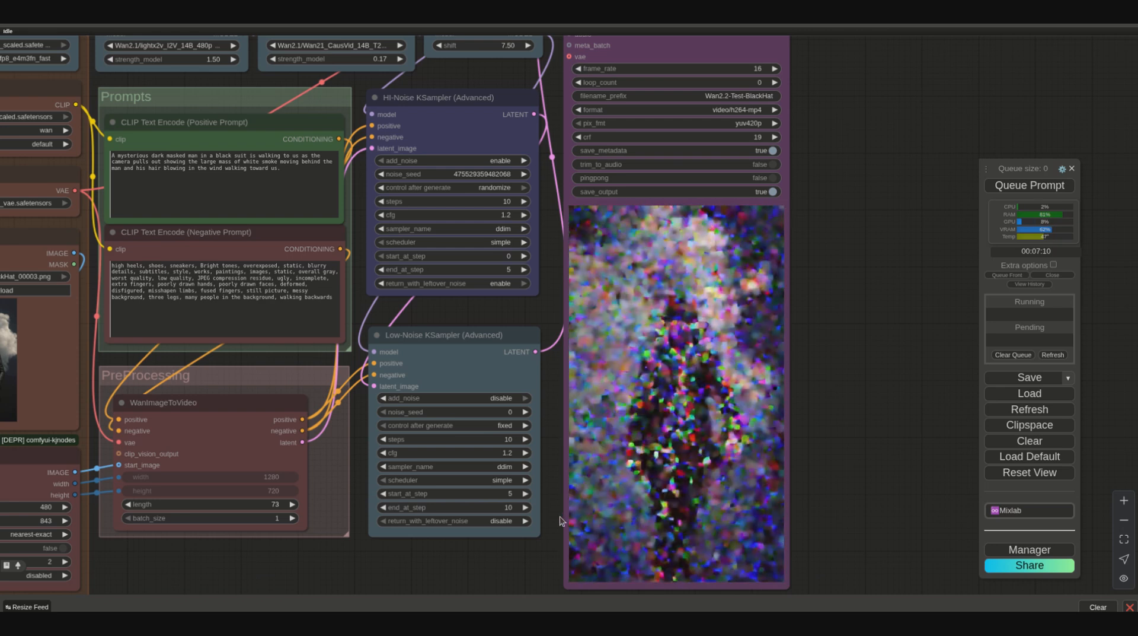
Step: Set end_at_step to 10000 on the Low-Noise KSampler and queue the prompt
{"action": "left_click", "coordinate": [506, 510]}
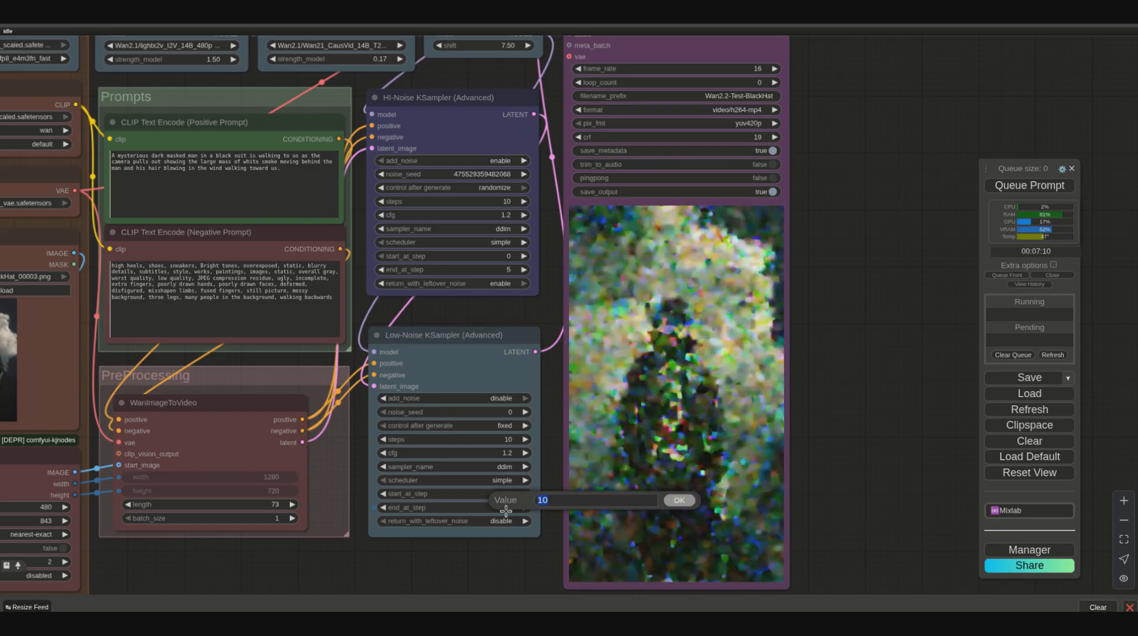
{"action": "type", "text": "10000"}
{"action": "key", "text": "Return"}
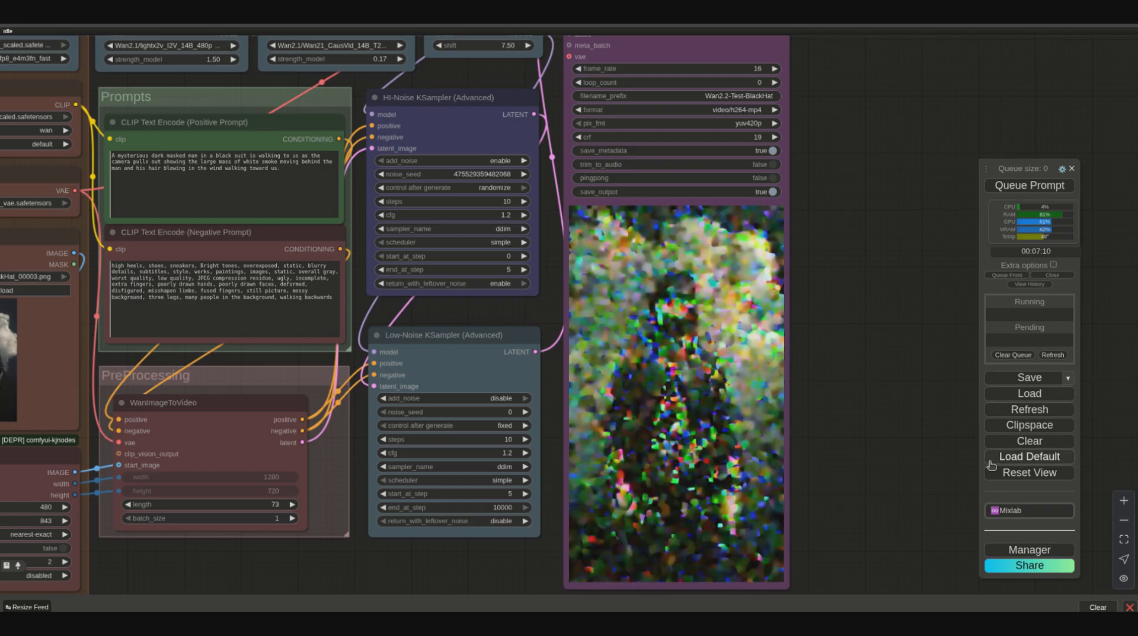
{"action": "left_click", "coordinate": [1008, 187]}
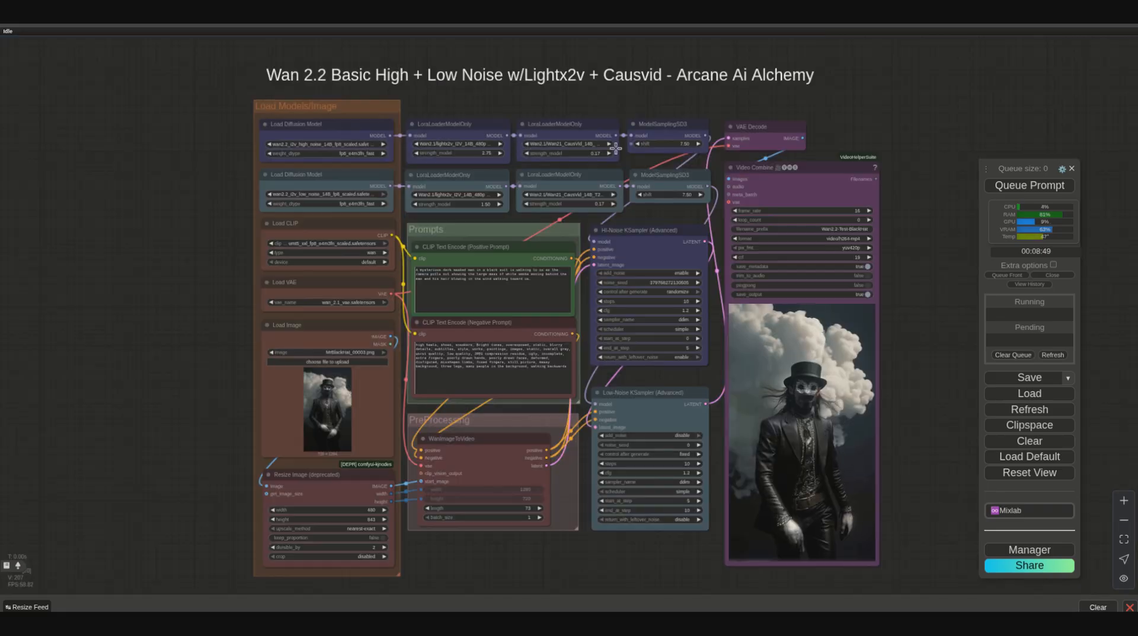
Step: Review the Wan 2.2 Lightx2v and CausVid workflow, comparing both KSamplers' step settings and LoRA strengths with the black-hat clip in Video Combine
{"action": "scroll", "coordinate": [667, 415], "scroll_direction": "up", "scroll_amount": 6}
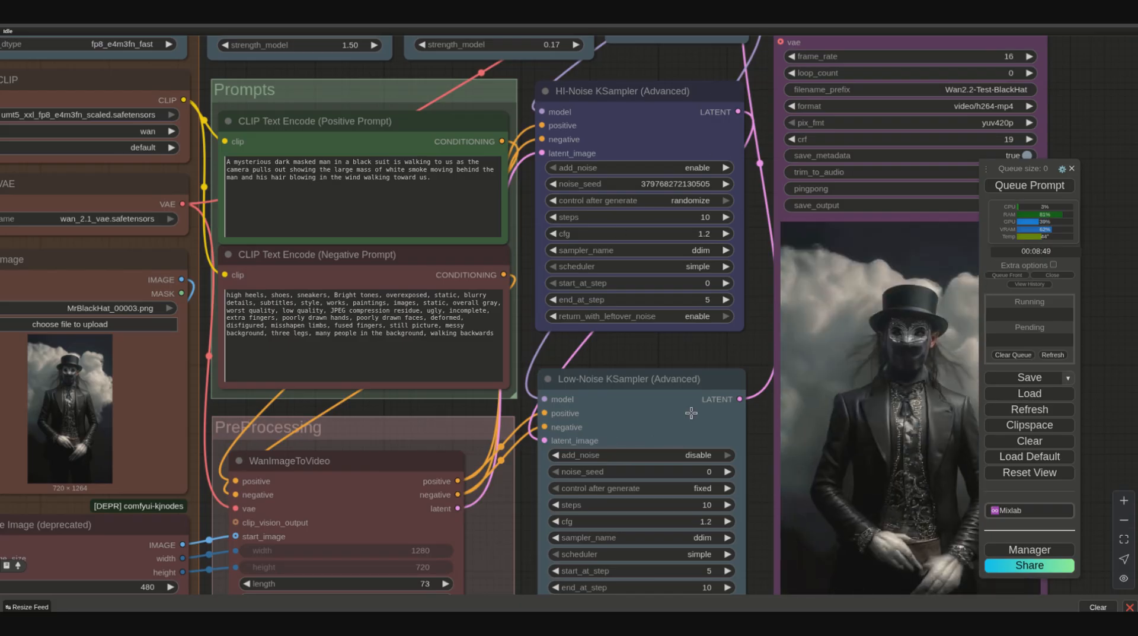
{"action": "left_click_drag", "start_coordinate": [764, 345], "coordinate": [717, 346]}
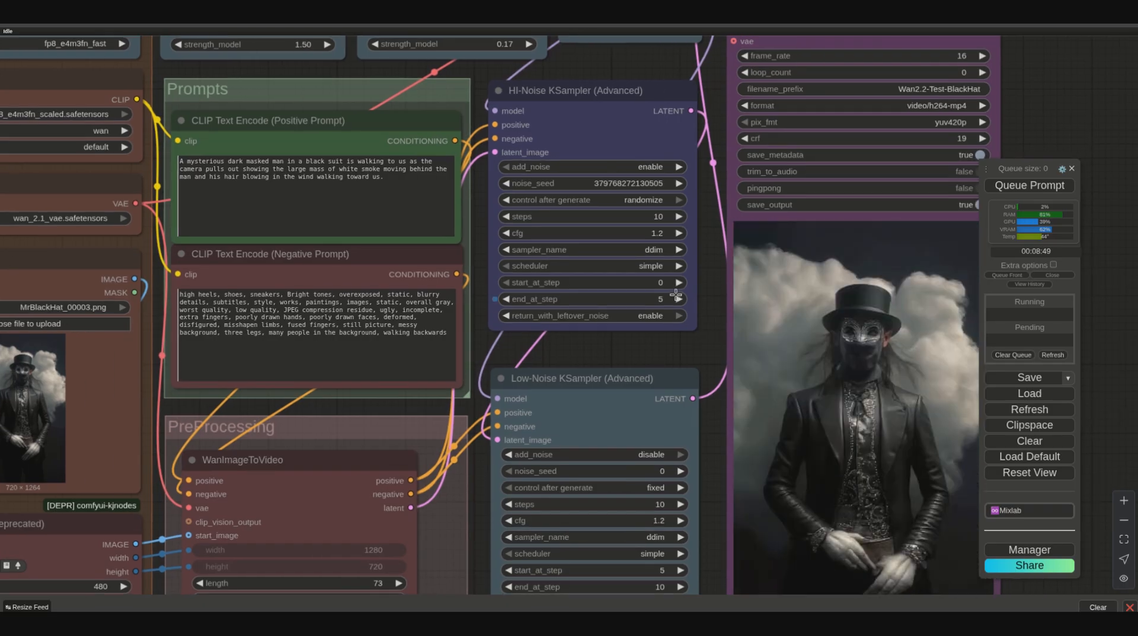
{"action": "scroll", "coordinate": [676, 295], "scroll_direction": "down", "scroll_amount": 8}
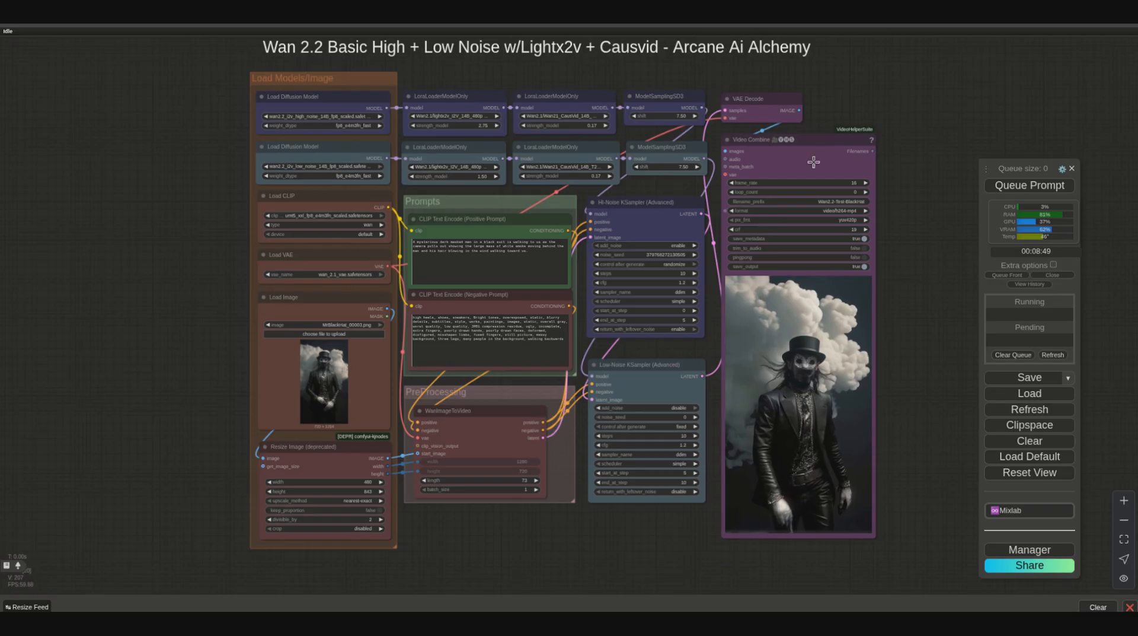
{"action": "left_click_drag", "start_coordinate": [813, 162], "coordinate": [872, 109]}
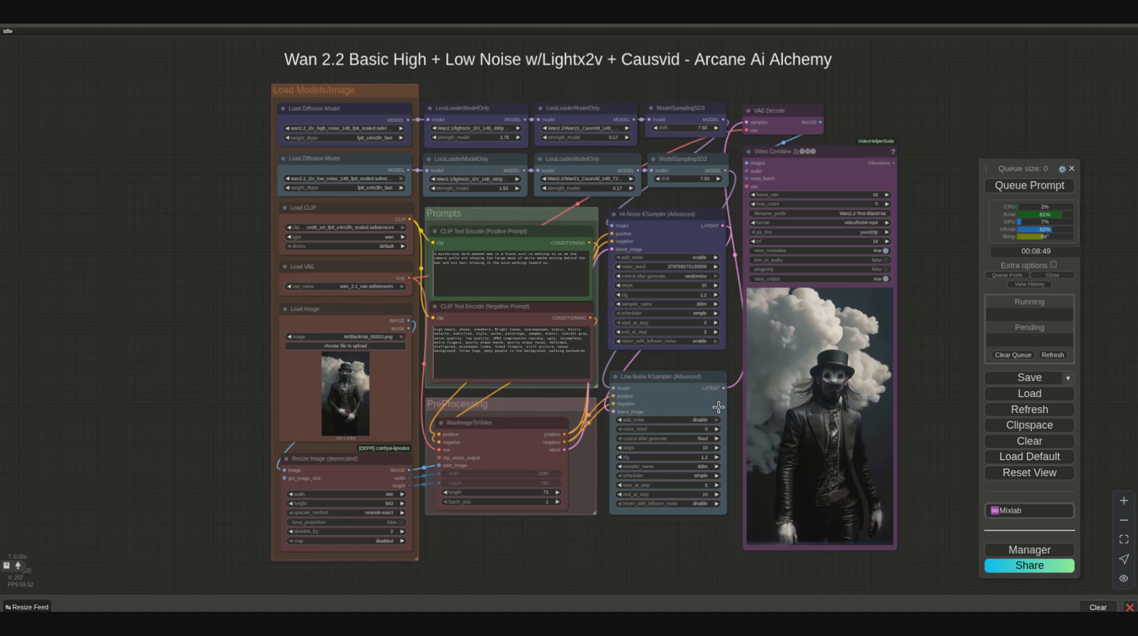
{"action": "scroll", "coordinate": [718, 407], "scroll_direction": "up", "scroll_amount": 2}
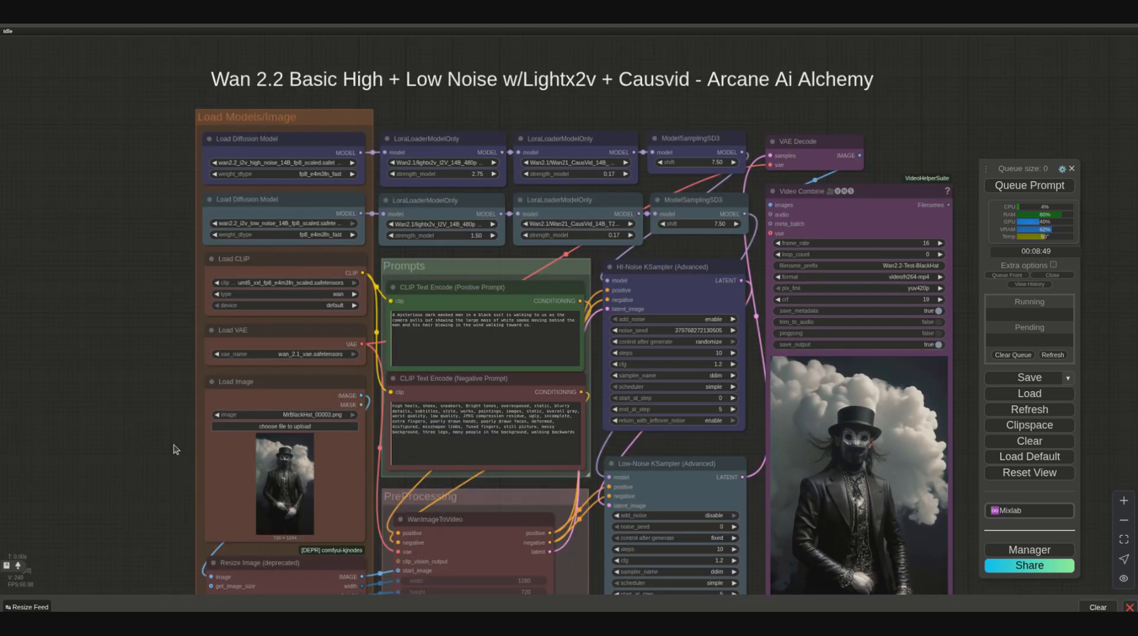
{"action": "left_click_drag", "start_coordinate": [161, 462], "coordinate": [159, 394]}
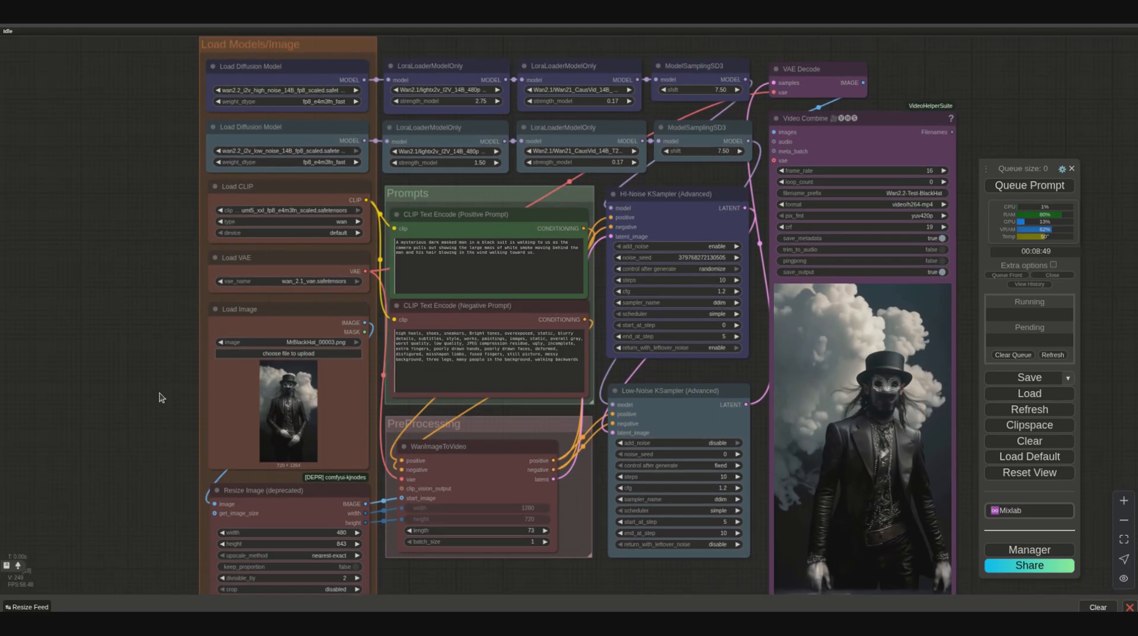
{"action": "scroll", "coordinate": [159, 397], "scroll_direction": "down", "scroll_amount": 1}
{"action": "left_click_drag", "start_coordinate": [153, 372], "coordinate": [173, 393]}
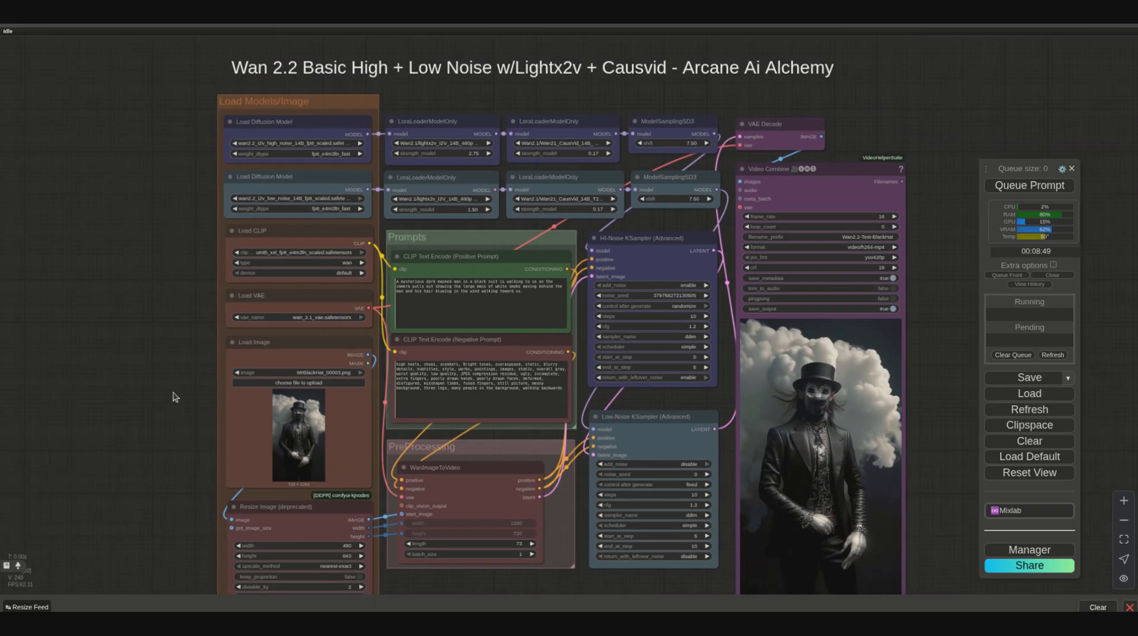
{"action": "left_click_drag", "start_coordinate": [173, 392], "coordinate": [176, 384]}
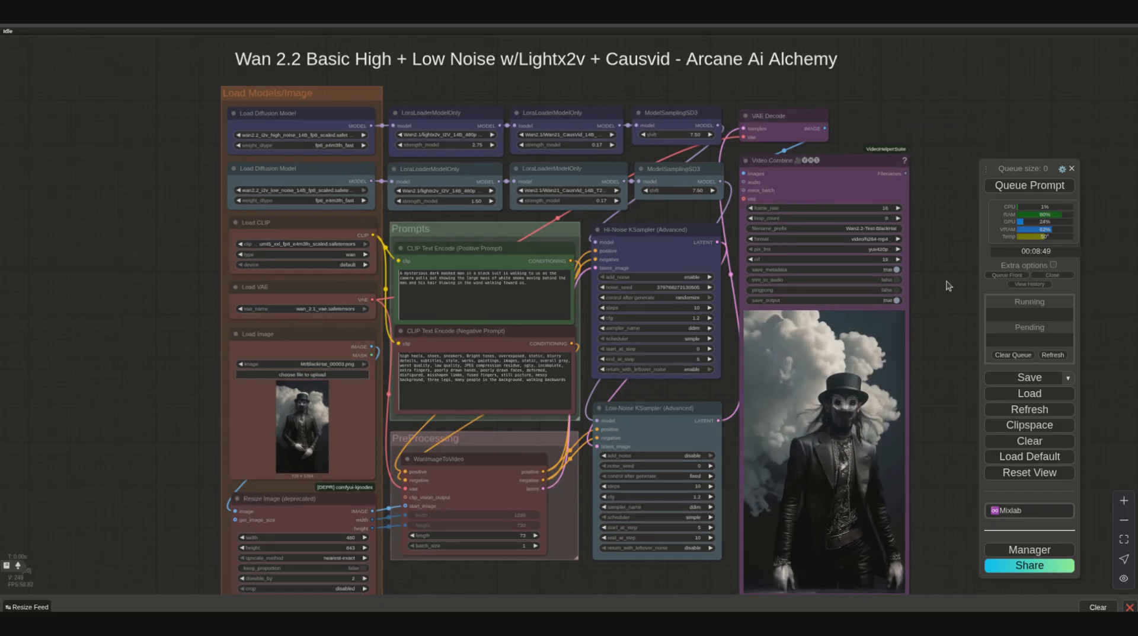